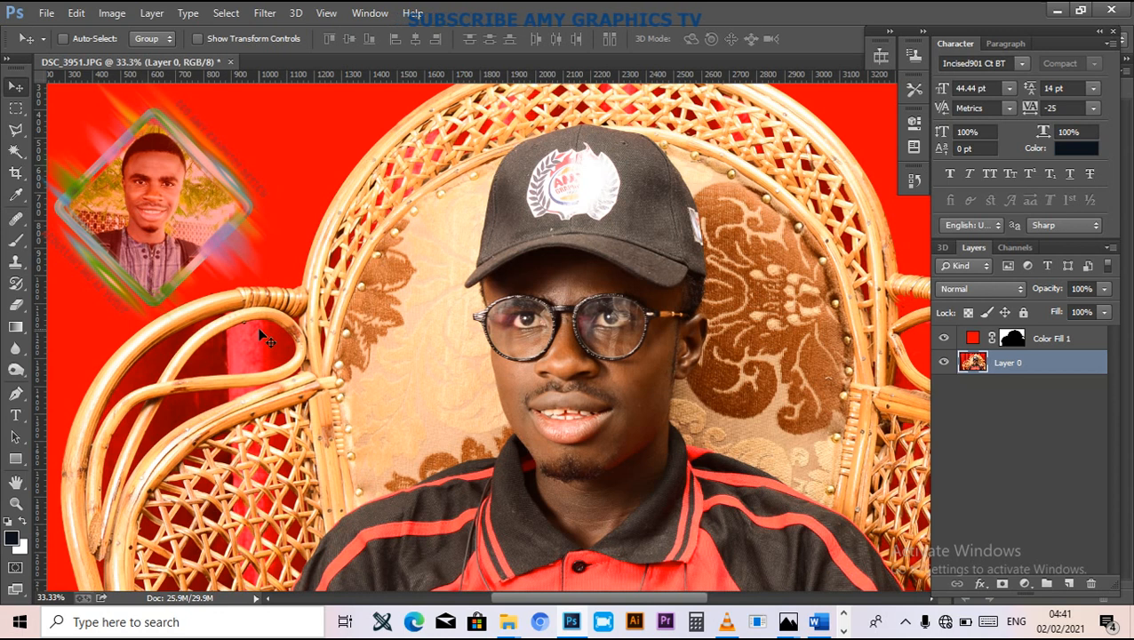
Step: Select the dark red curtain gaps between the loops of the left armrest on Layer 0 with the Magic Wand
left_click(268, 342)
left_click(16, 151)
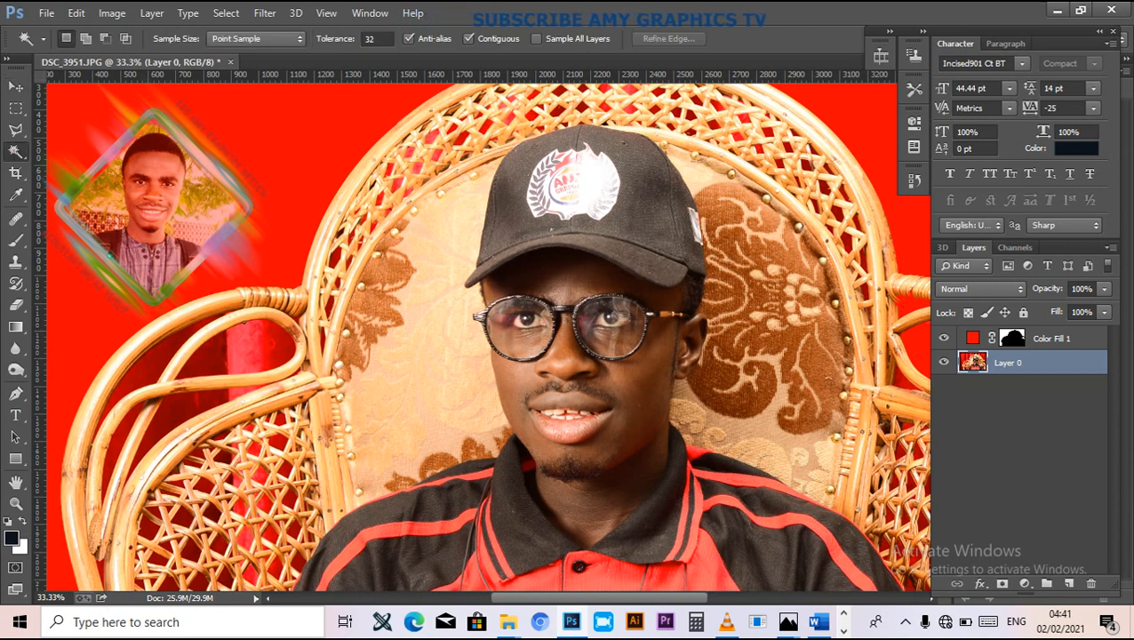
left_click(260, 364)
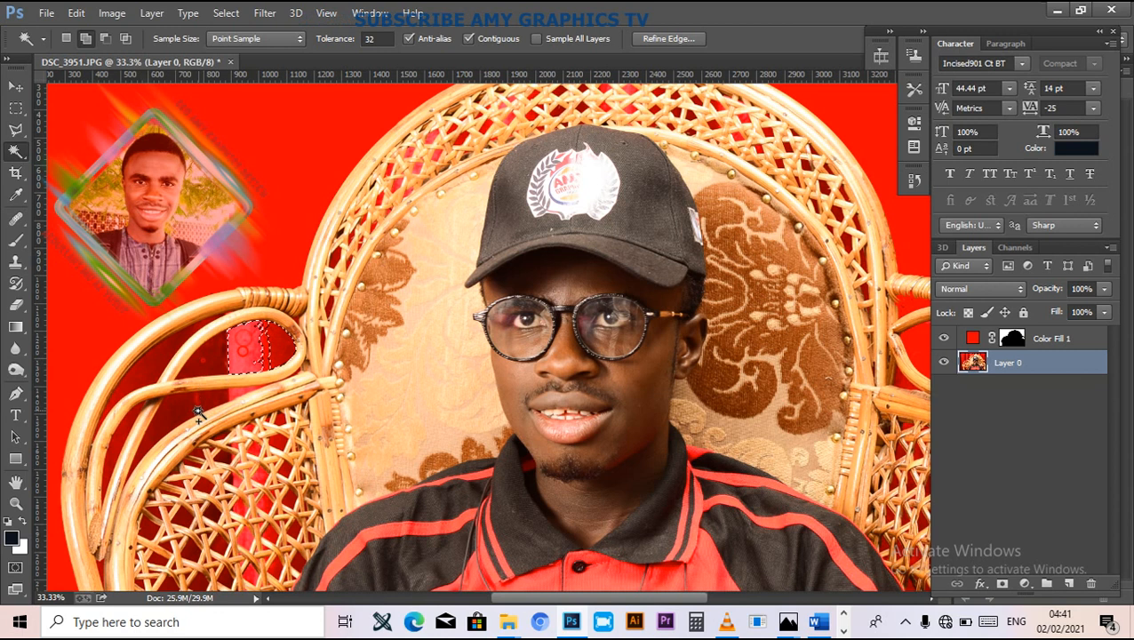
left_click(132, 428, "shift")
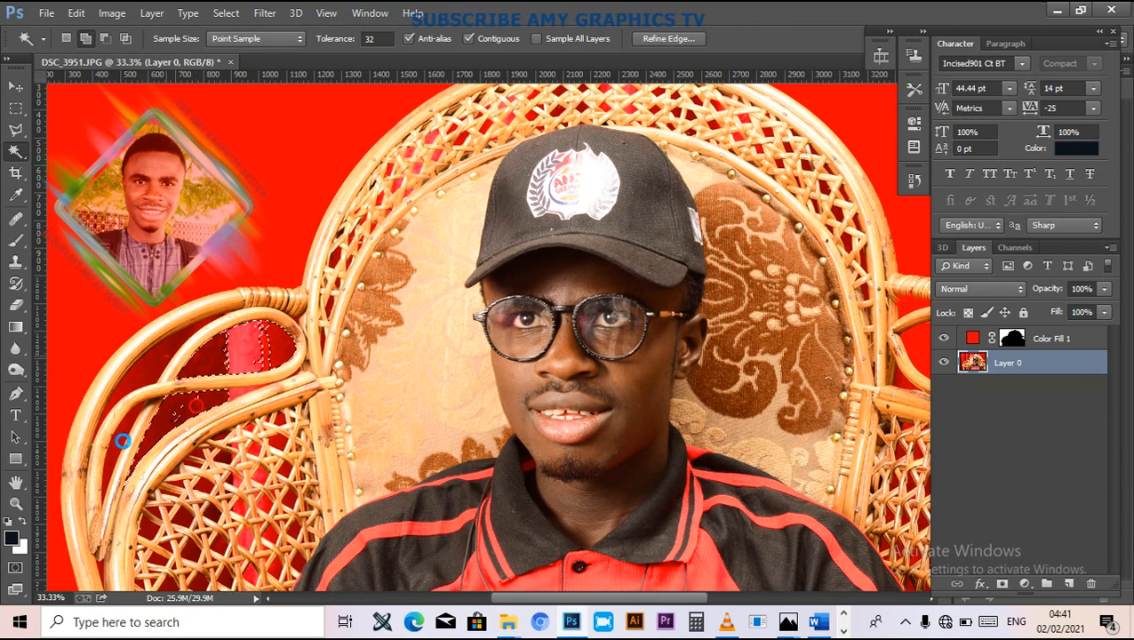
left_click(172, 421, "shift")
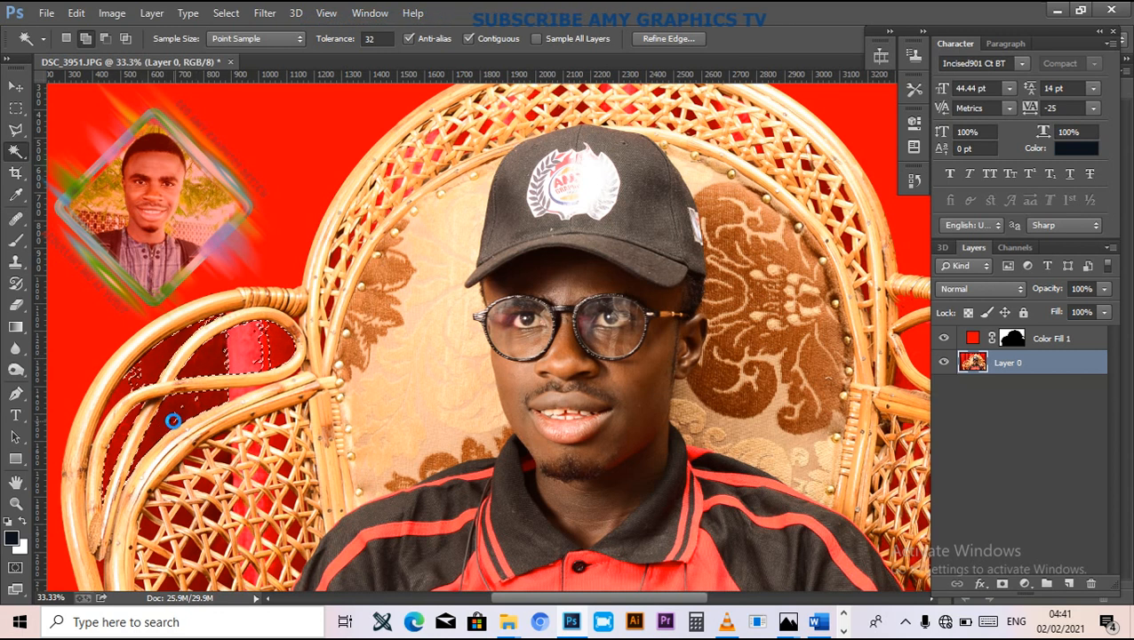
left_click(131, 389, "shift")
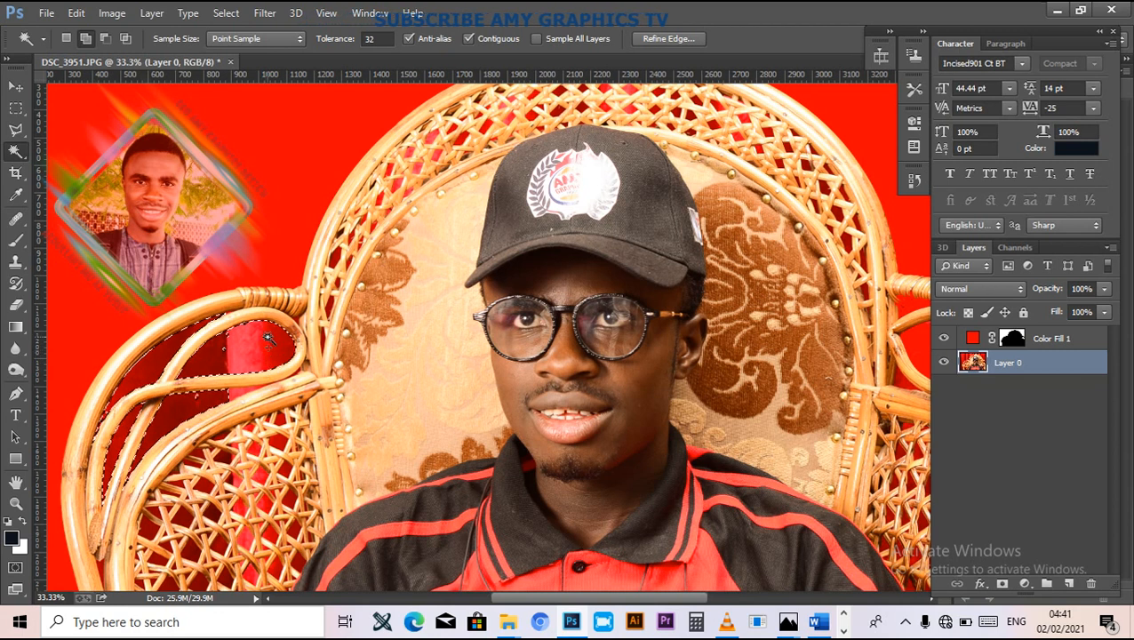
left_click(195, 397)
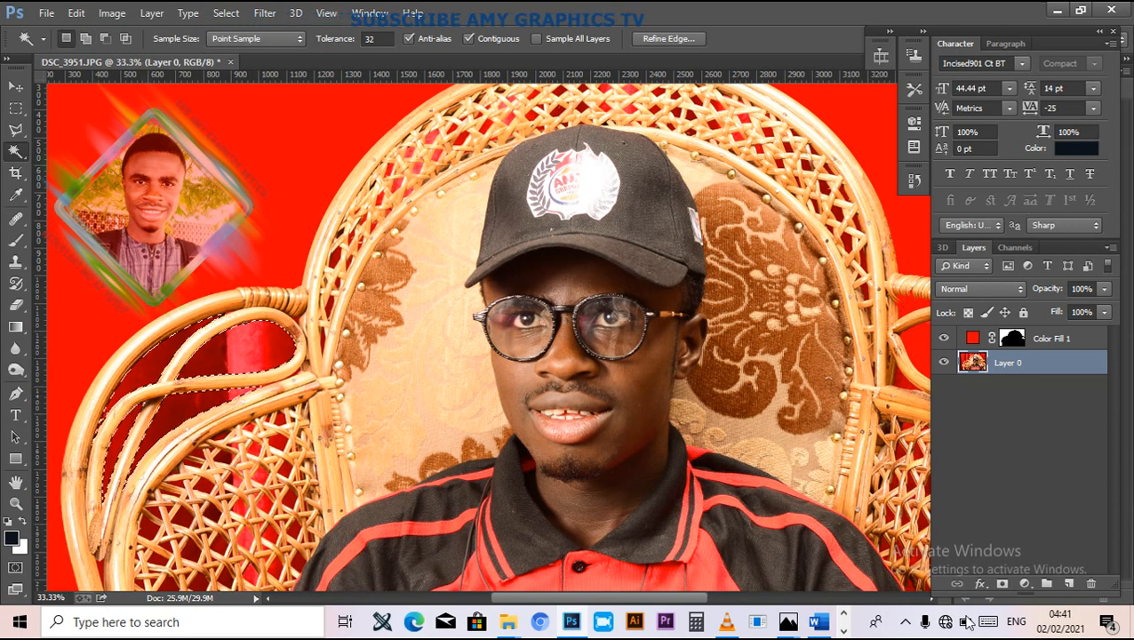
Step: Add a Solid Color fill layer in bright red (f90101) over the selected curtain gaps
left_click(1025, 585)
left_click(822, 229)
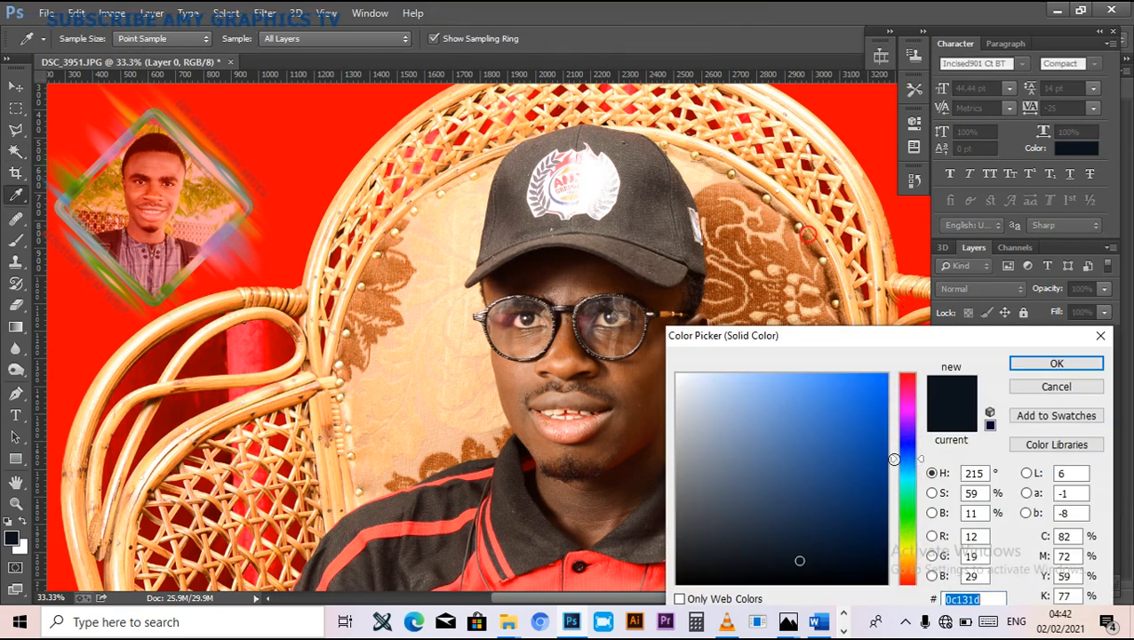
left_click_drag(894, 467, 888, 372)
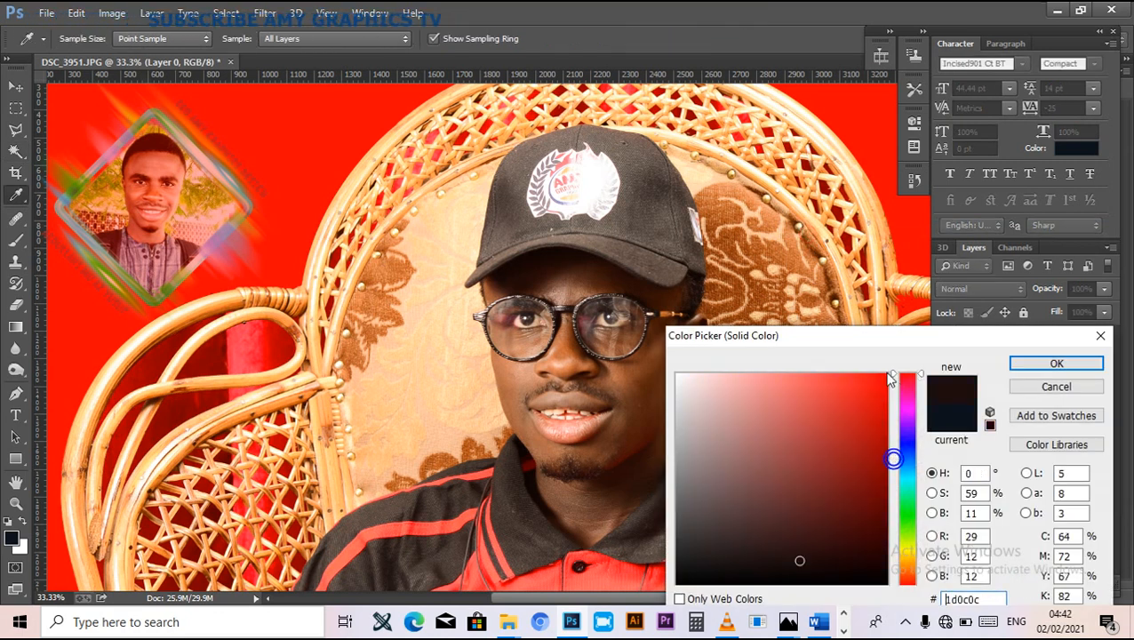
left_click(886, 379)
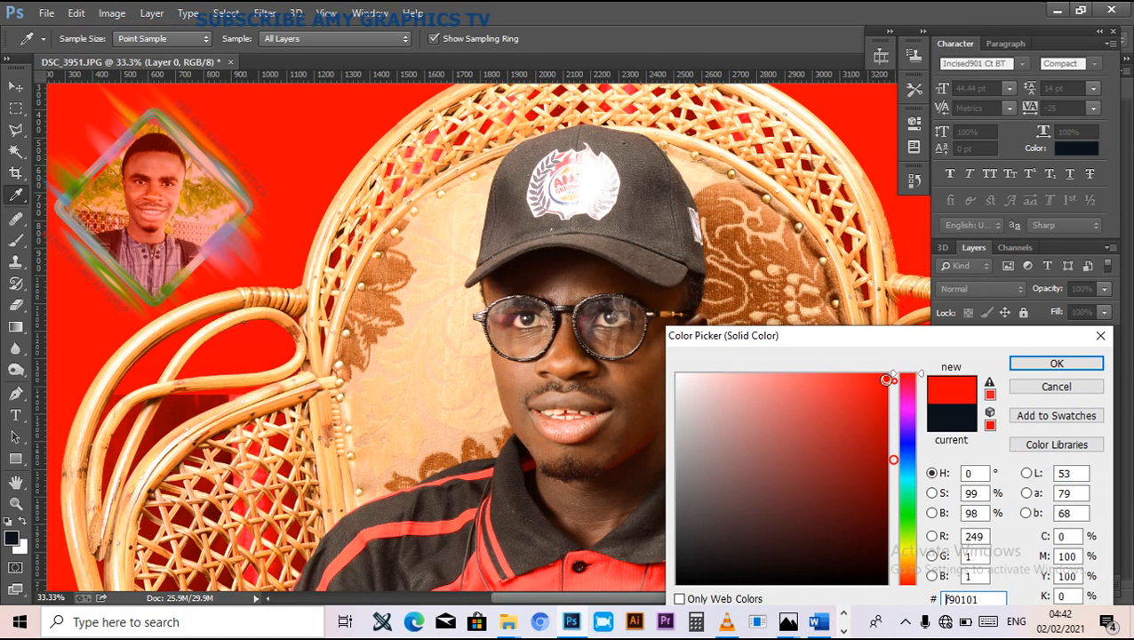
left_click(1053, 365)
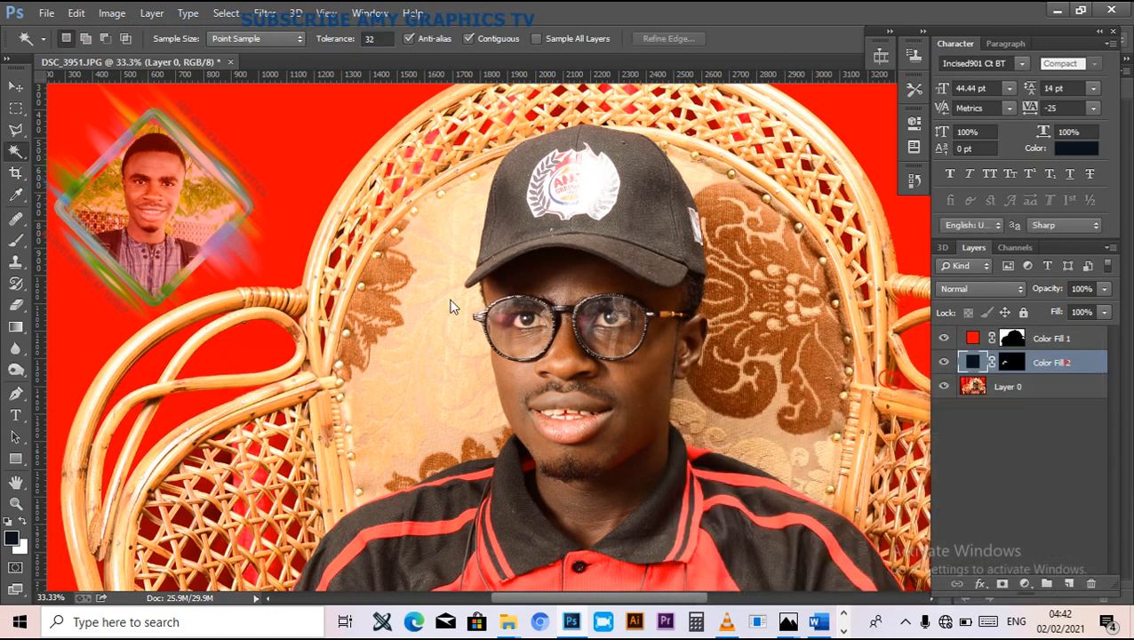
key("ctrl+minus")
key("ctrl+minus")
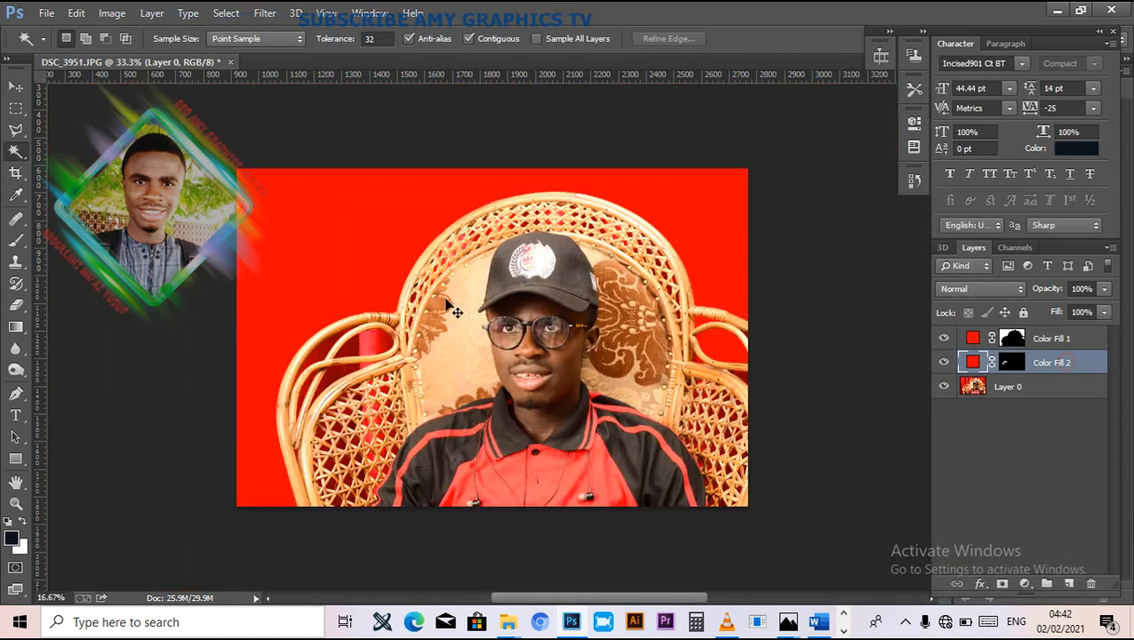
key("ctrl+minus")
key("ctrl+plus")
key("ctrl+plus")
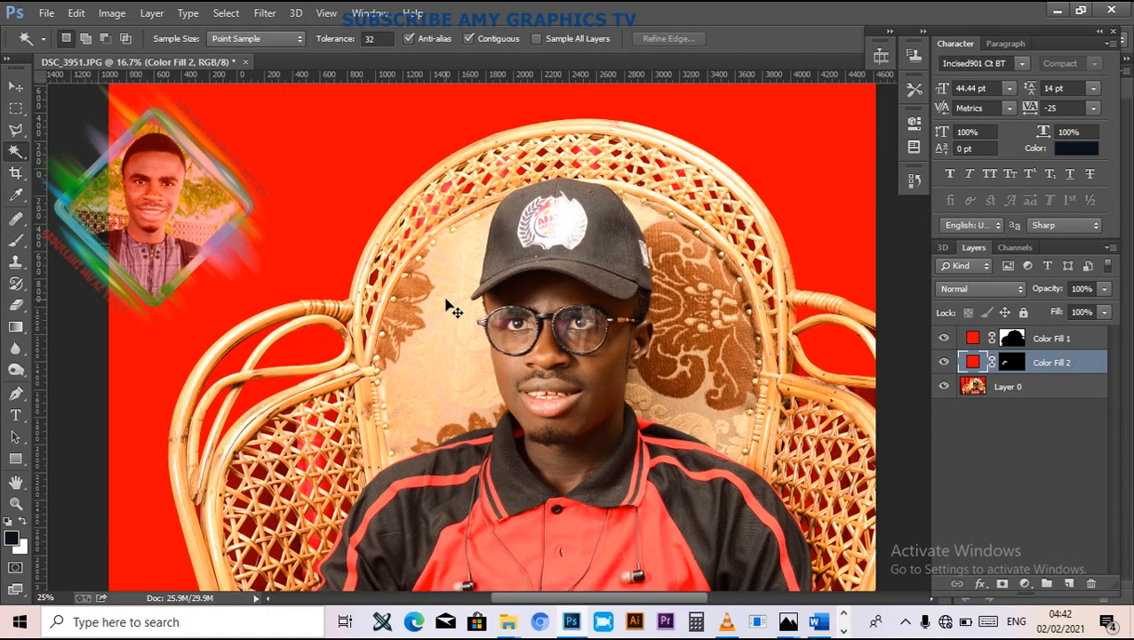
key("ctrl+minus")
key("ctrl+plus")
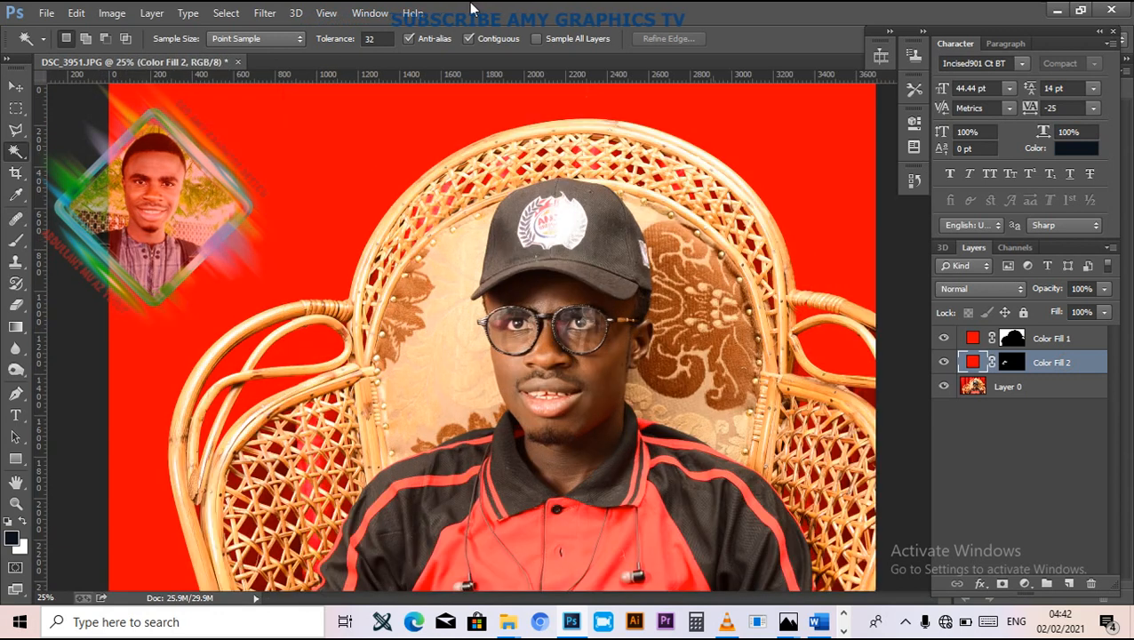
left_click(261, 15)
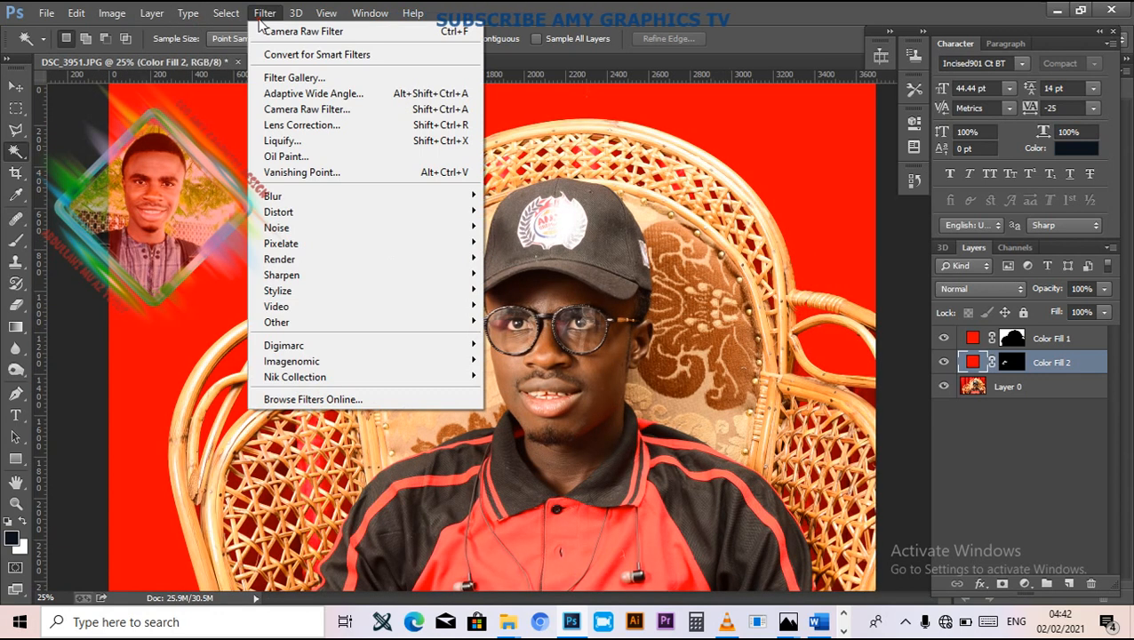
left_click(403, 342)
mouse_move(456, 362)
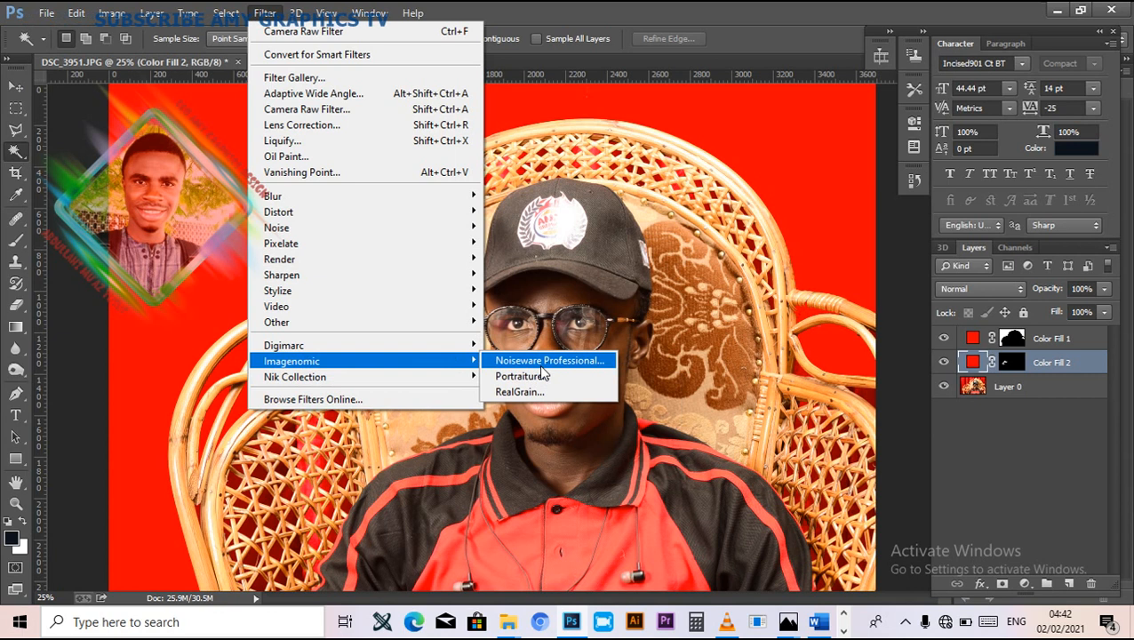
left_click(523, 376)
left_click(520, 252)
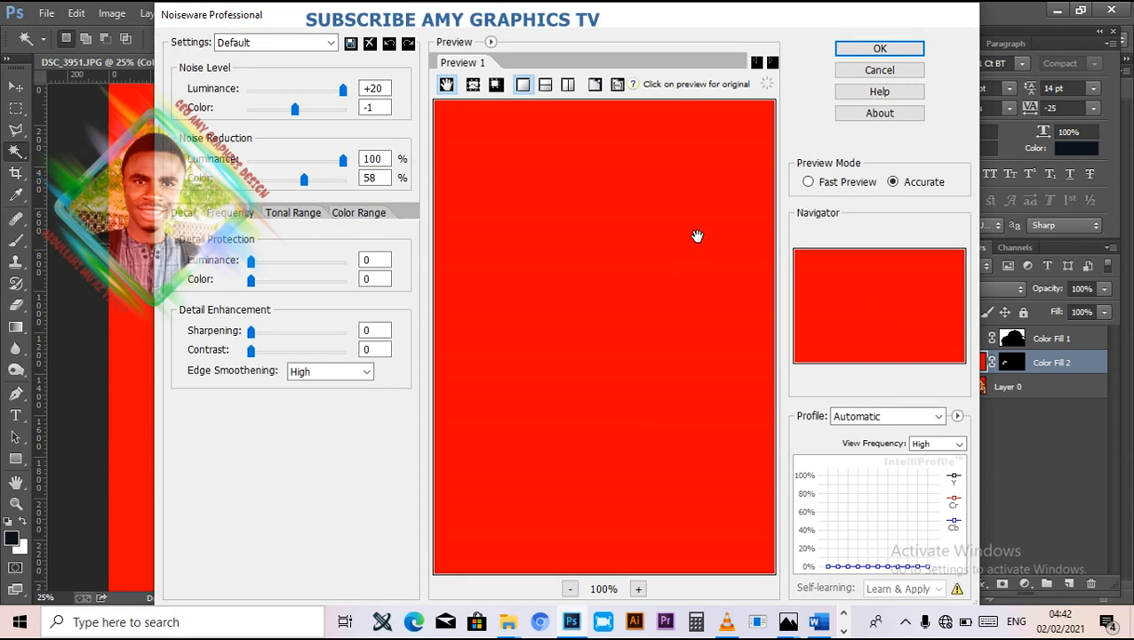
key("Escape")
left_click(265, 12)
Step: Apply the Imagenomic Noiseware Professional filter to Layer 0 with the Default settings
left_click(944, 388)
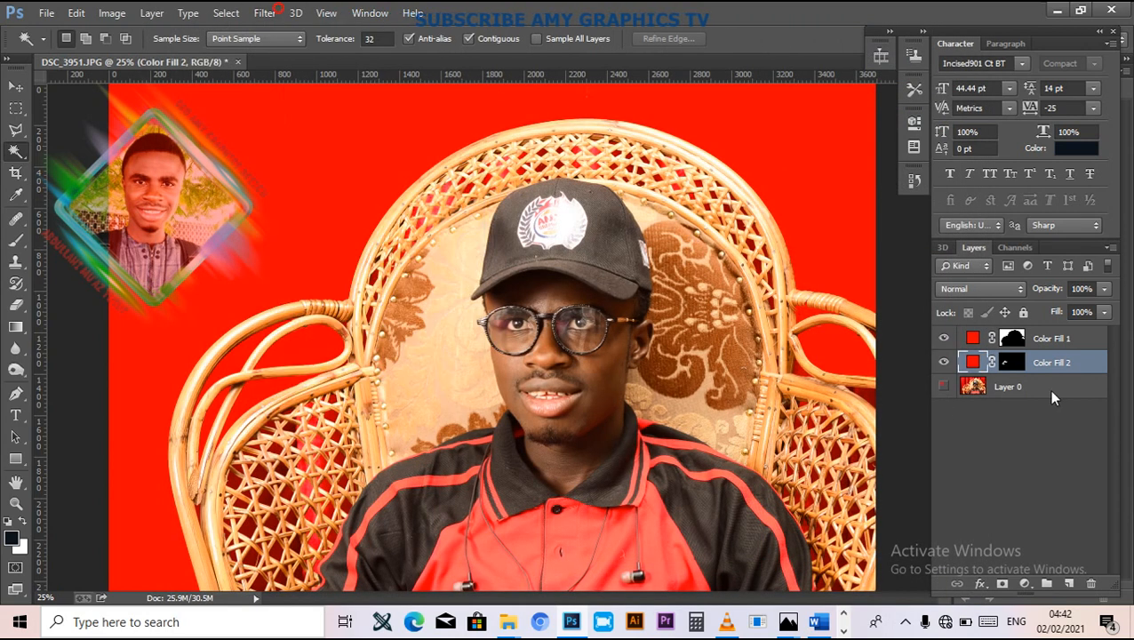
left_click(1050, 391)
left_click(942, 385)
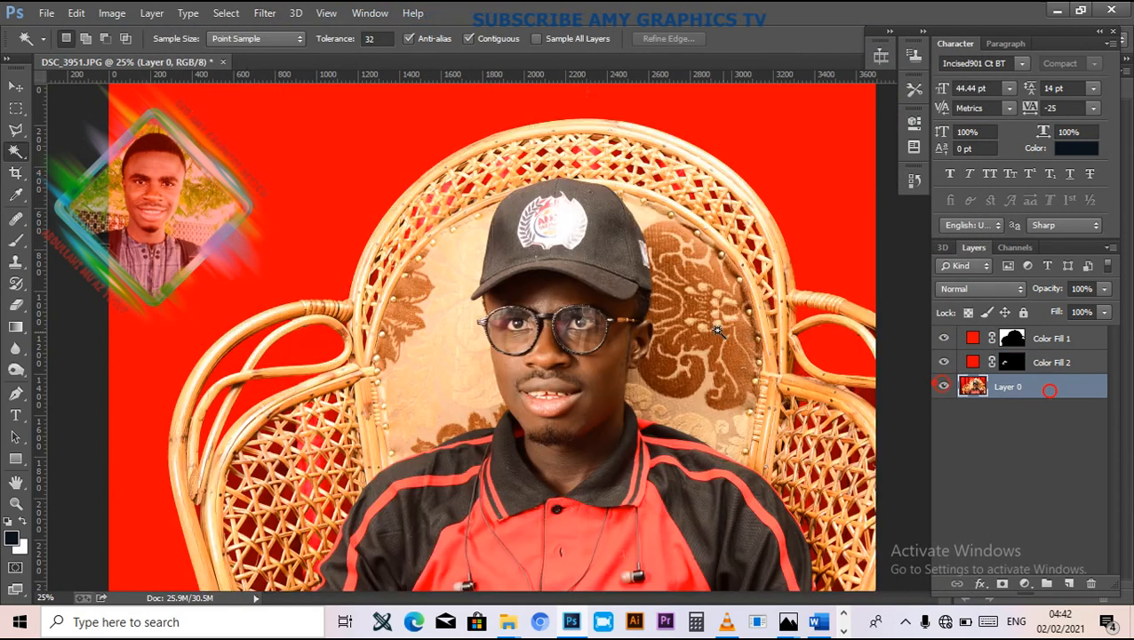
left_click(265, 13)
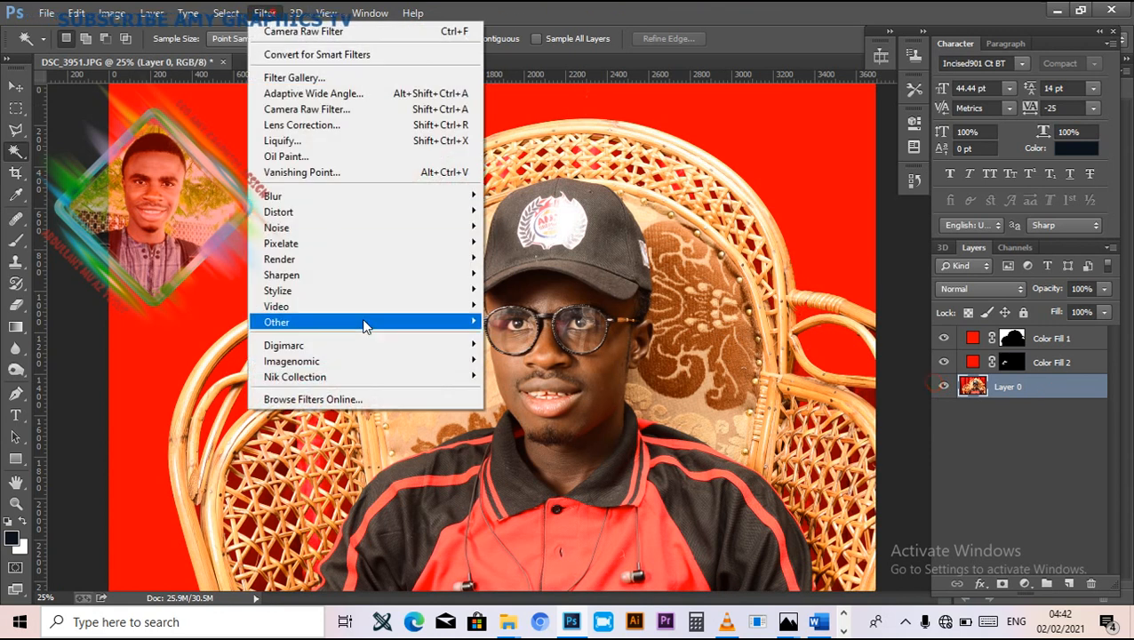
mouse_move(418, 363)
left_click(578, 362)
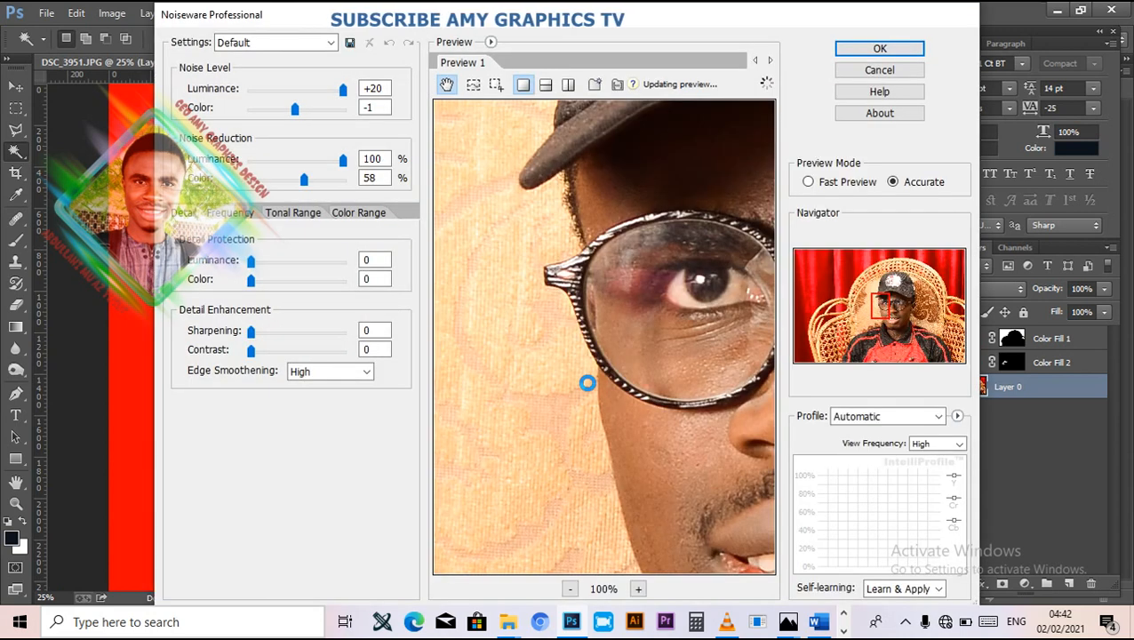
left_click_drag(716, 435, 566, 350)
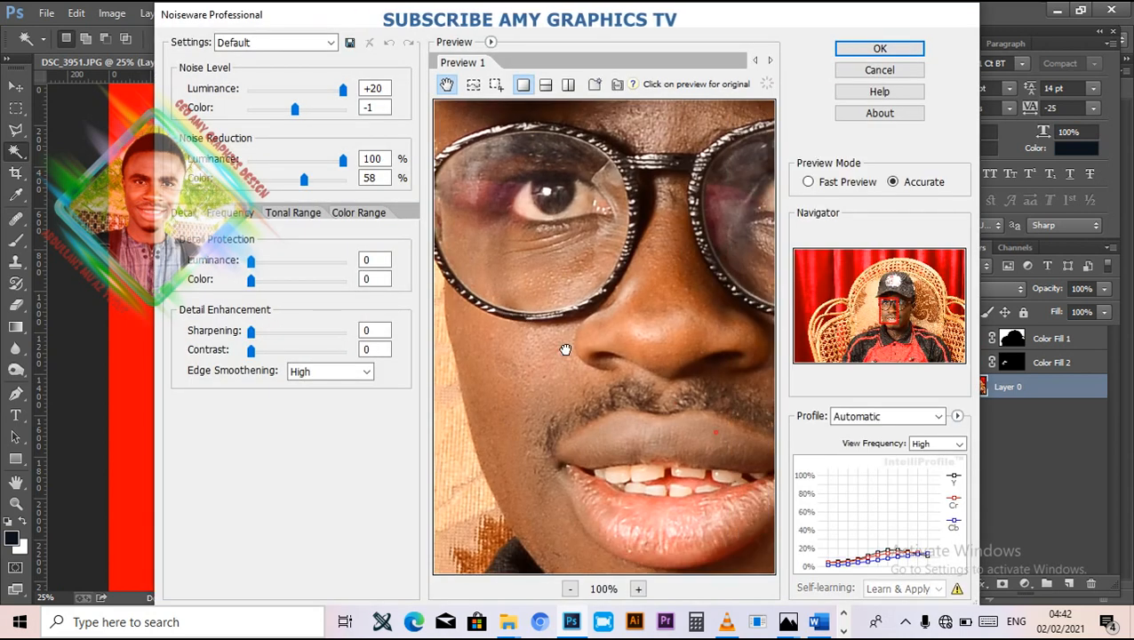
left_click_drag(633, 336, 625, 395)
left_click_drag(689, 335, 740, 465)
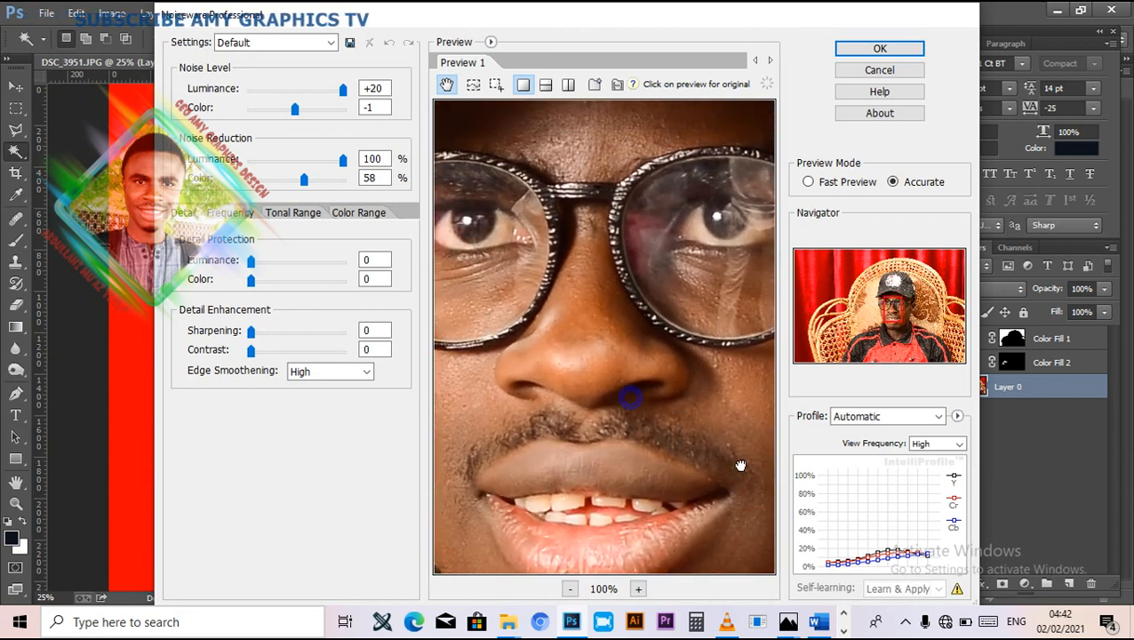
left_click(880, 50)
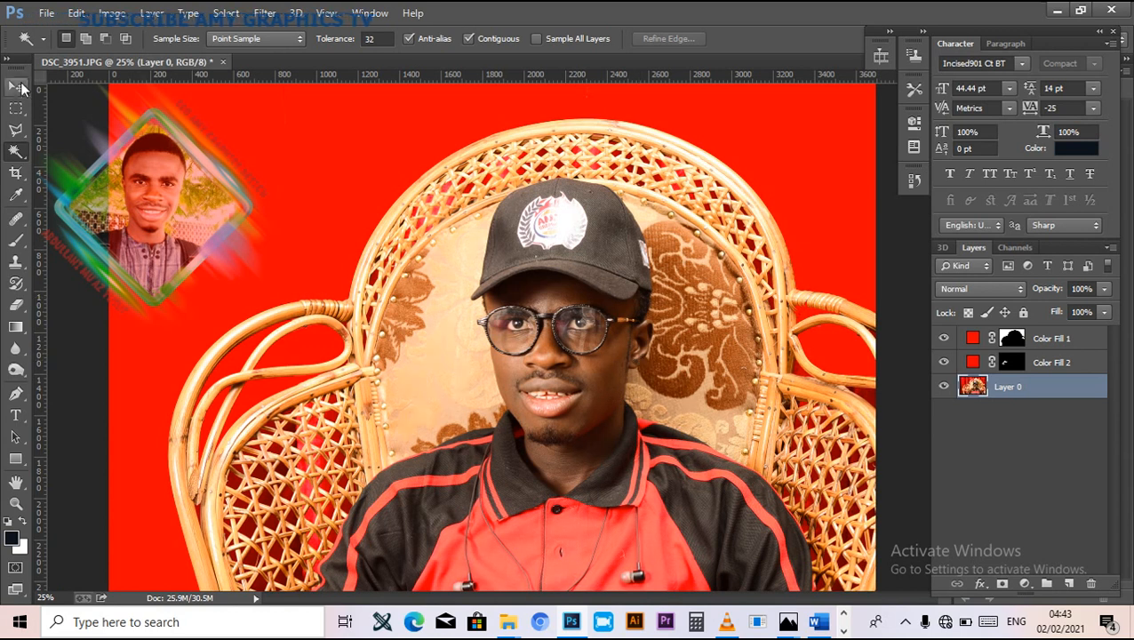
Step: Examine the filtered skin and facial details at several magnifications between 33.3% and 100%
key("ctrl+plus")
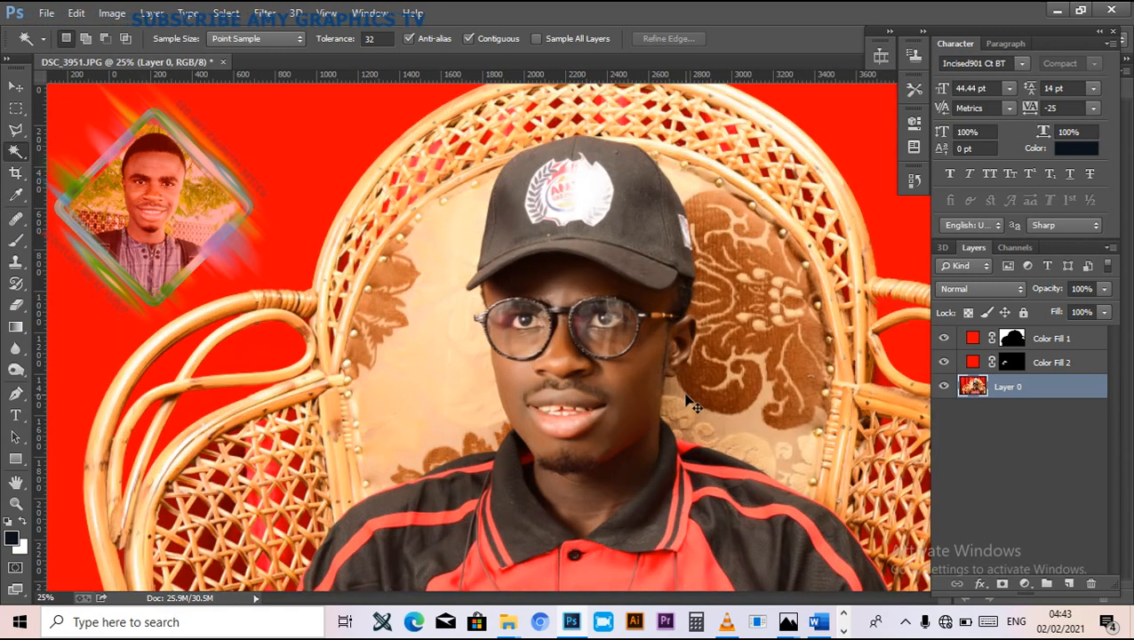
key("ctrl+plus")
key("ctrl+plus")
key("ctrl+plus")
key("ctrl+plus")
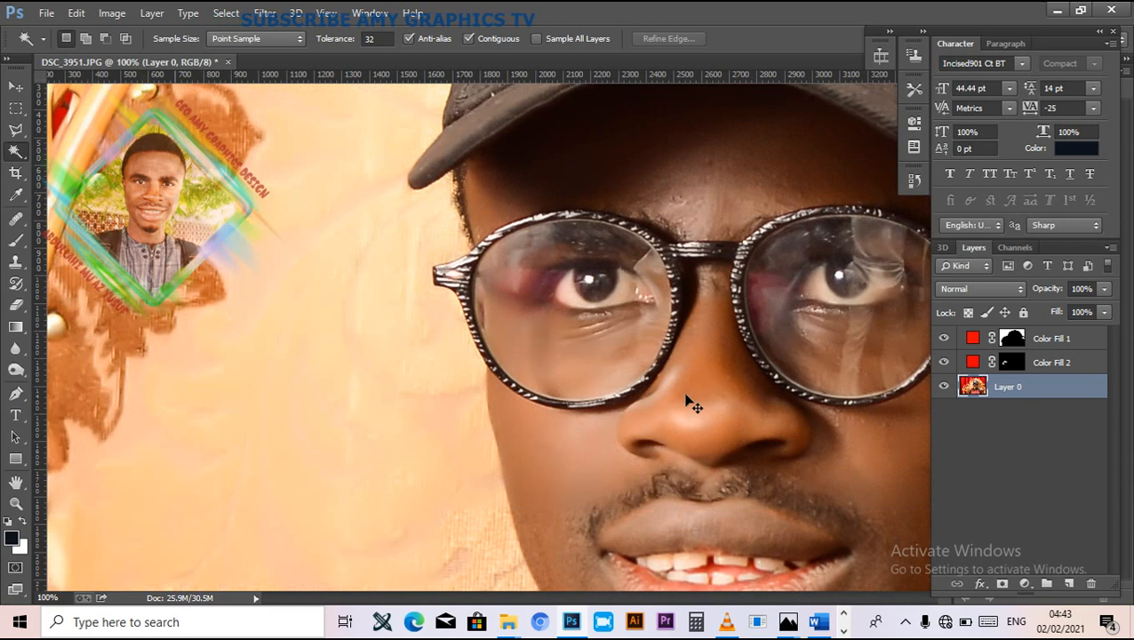
key("ctrl+minus")
key("ctrl+minus")
key("ctrl+minus")
key("ctrl+plus")
key("ctrl+plus")
key("ctrl+plus")
key("ctrl+minus")
key("ctrl+minus")
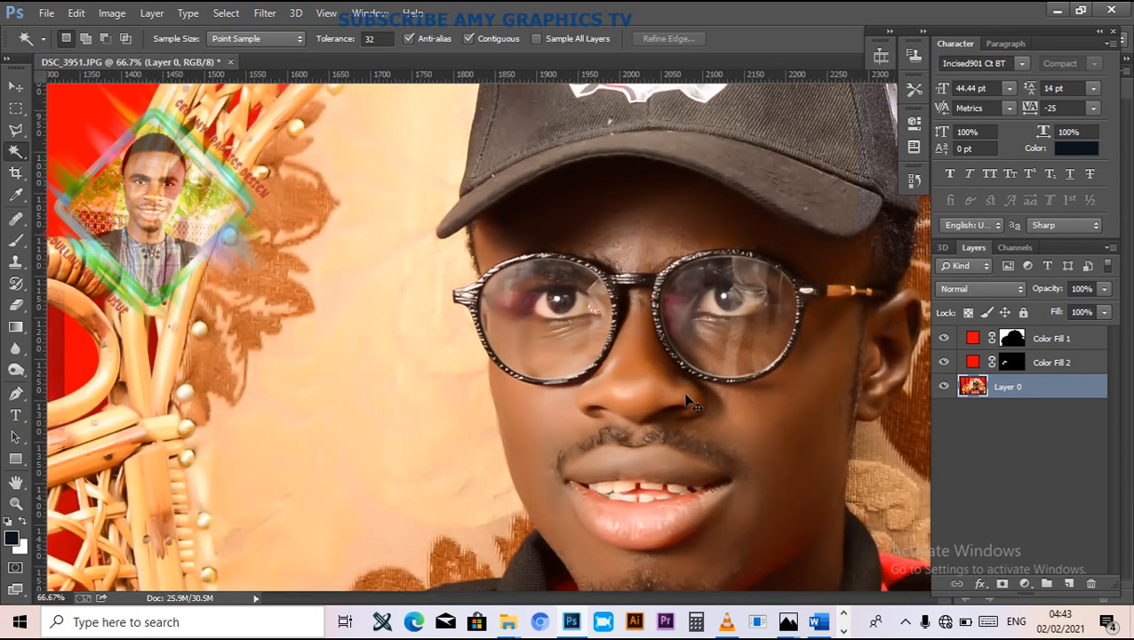
key("ctrl+minus")
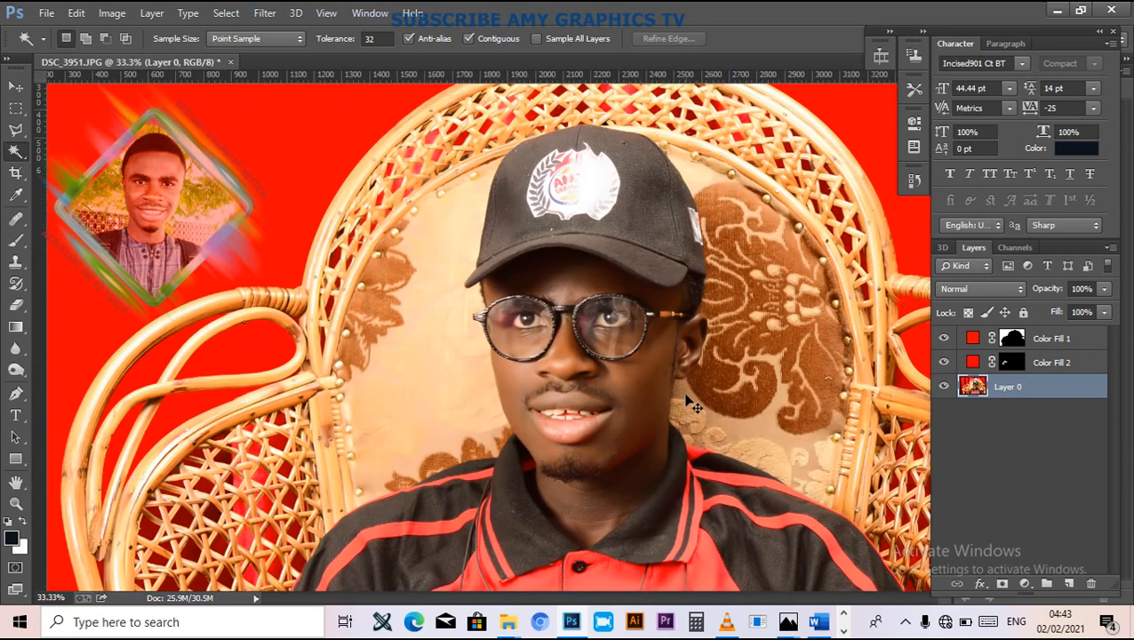
key("ctrl+plus")
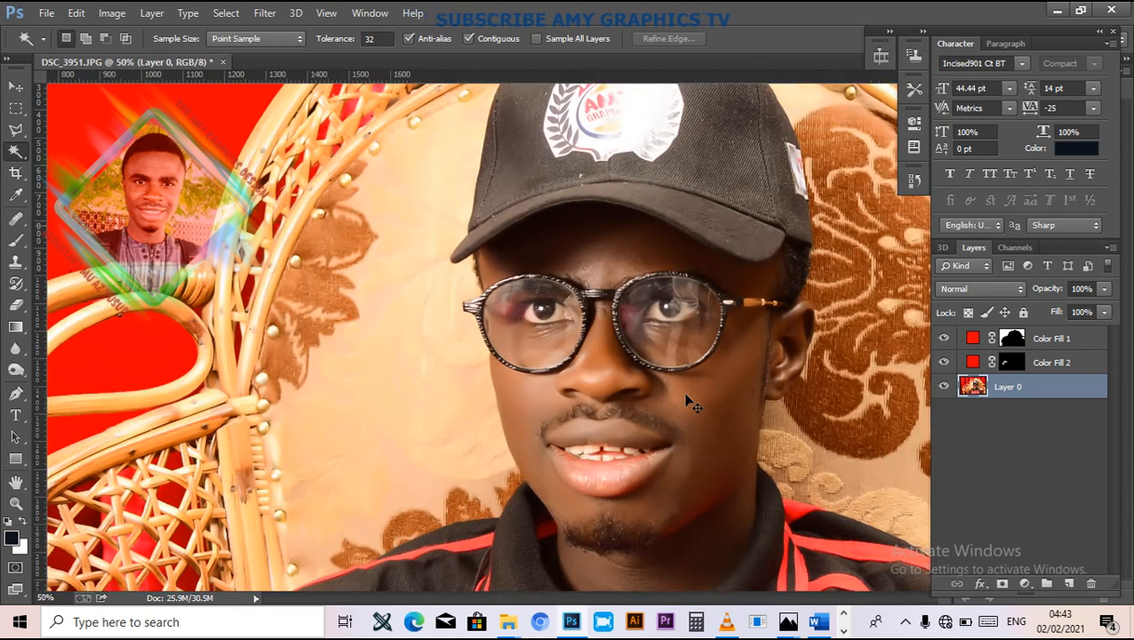
Step: Darken the black cap with the Burn tool, using a soft 226 px brush on Midtones at 50% exposure
left_click_drag(617, 178, 485, 194)
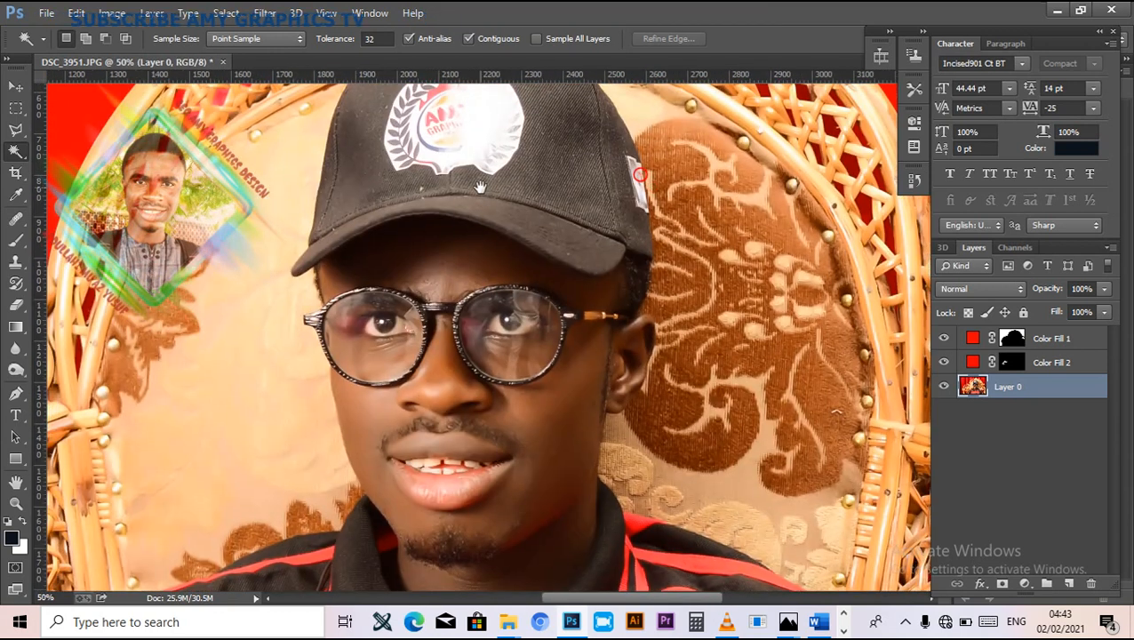
left_click_drag(501, 154, 513, 202)
left_click(16, 87)
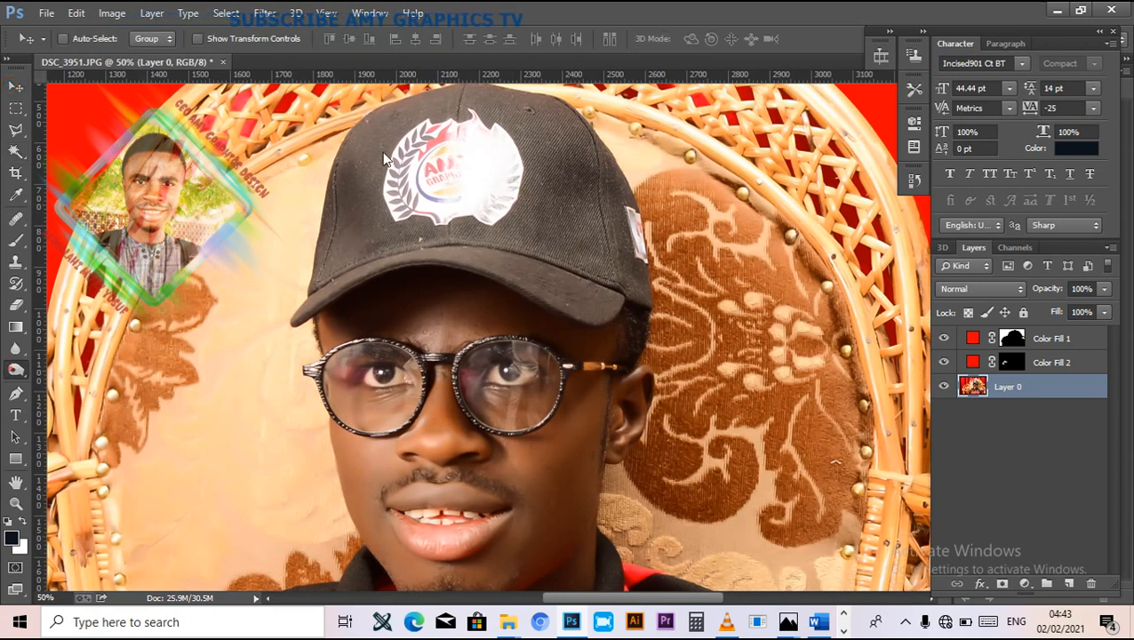
left_click_drag(433, 201, 434, 133)
right_click(531, 191)
left_click_drag(579, 168, 592, 170)
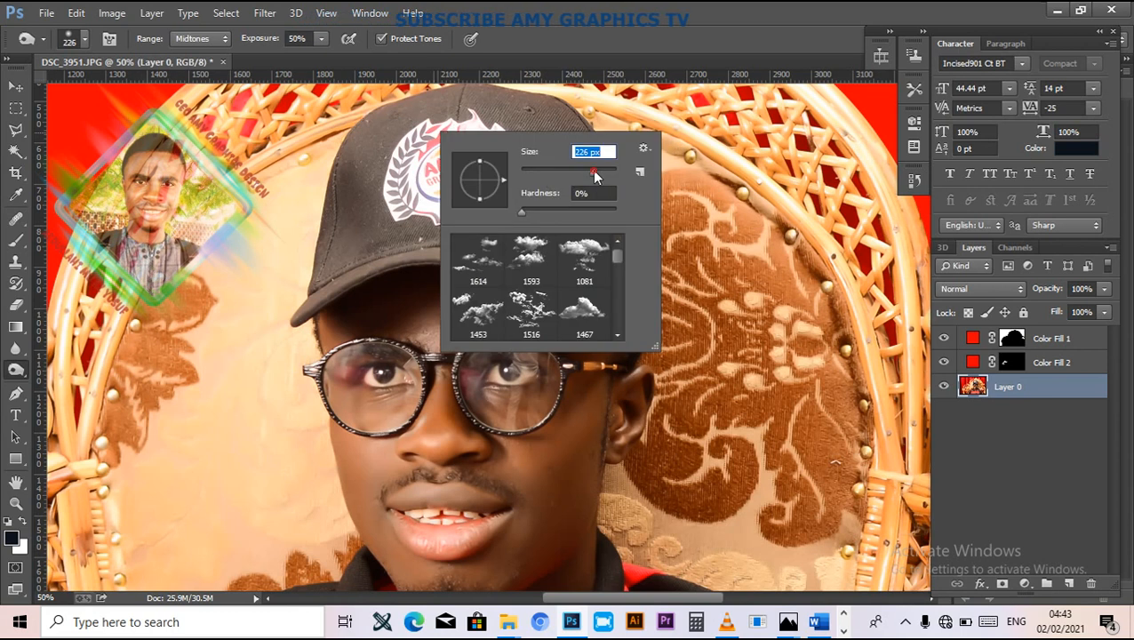
key("Return")
mouse_move(636, 279)
left_mouse_down()
mouse_move(645, 331)
mouse_move(604, 213)
mouse_move(559, 133)
mouse_move(462, 105)
mouse_move(408, 107)
mouse_move(545, 157)
mouse_move(551, 173)
mouse_move(401, 153)
mouse_move(532, 205)
mouse_move(494, 206)
mouse_move(507, 176)
mouse_move(458, 111)
mouse_move(407, 137)
mouse_move(392, 170)
mouse_move(382, 136)
mouse_move(307, 285)
mouse_move(482, 255)
mouse_move(578, 287)
mouse_move(399, 243)
mouse_move(590, 280)
mouse_move(413, 173)
mouse_move(517, 151)
mouse_move(480, 73)
mouse_move(555, 102)
mouse_move(638, 260)
mouse_move(657, 341)
mouse_move(541, 248)
mouse_move(465, 237)
mouse_move(328, 233)
mouse_move(299, 285)
mouse_move(360, 248)
mouse_move(414, 107)
mouse_move(378, 138)
mouse_move(453, 119)
mouse_move(581, 193)
mouse_move(458, 125)
mouse_move(501, 137)
mouse_move(426, 224)
mouse_move(485, 230)
mouse_move(444, 209)
mouse_move(587, 217)
mouse_move(504, 226)
mouse_move(571, 145)
mouse_move(634, 290)
mouse_move(441, 254)
mouse_move(345, 259)
left_mouse_up()
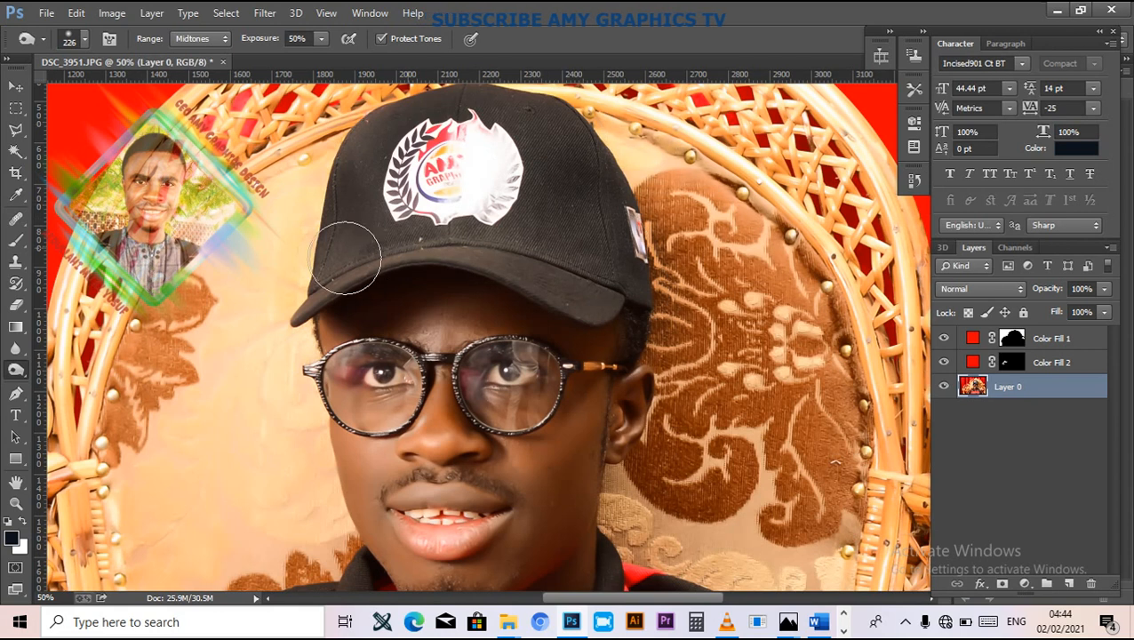
Step: Try a burn stroke on the forehead below the cap's brim, and undo the last two burn strokes
left_click(442, 302)
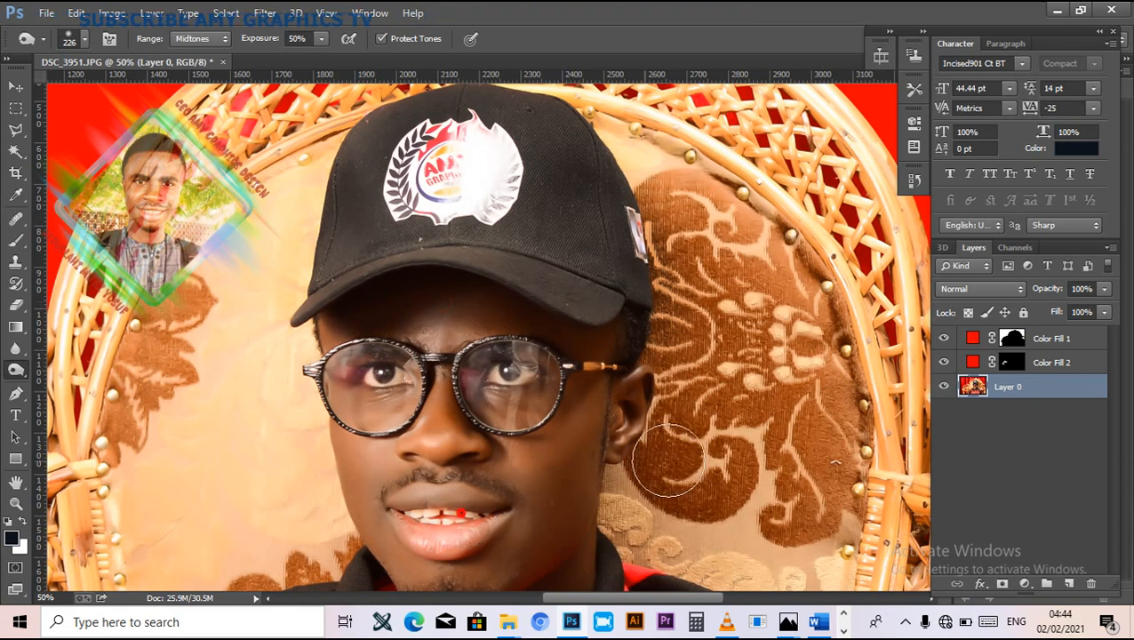
key("ctrl+alt+z")
key("ctrl+alt+z")
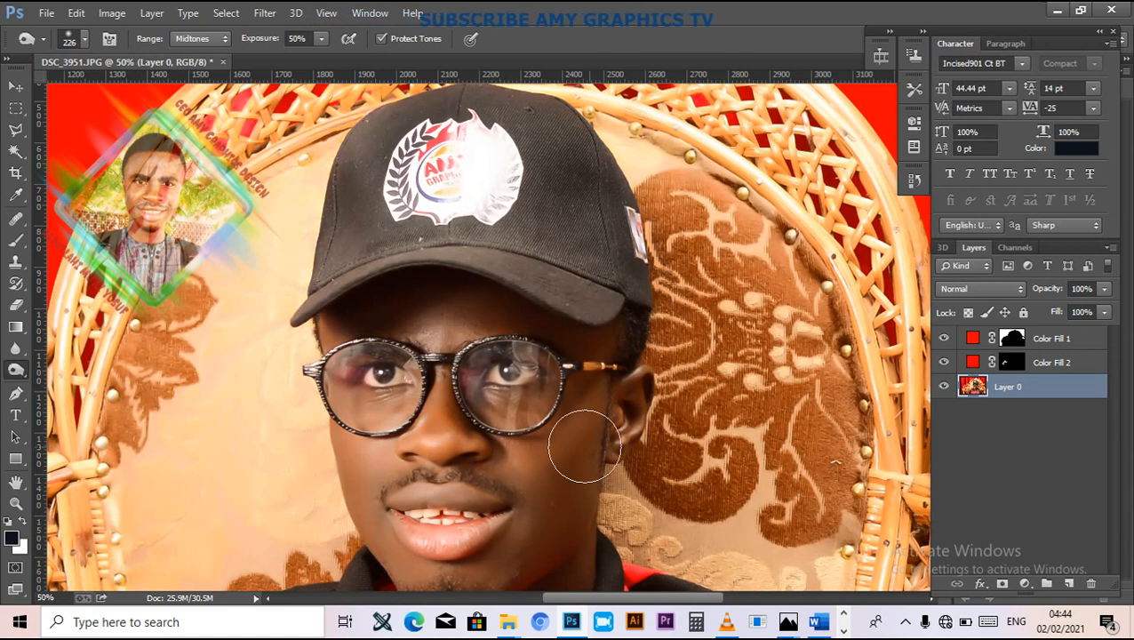
left_click_drag(462, 512, 464, 404)
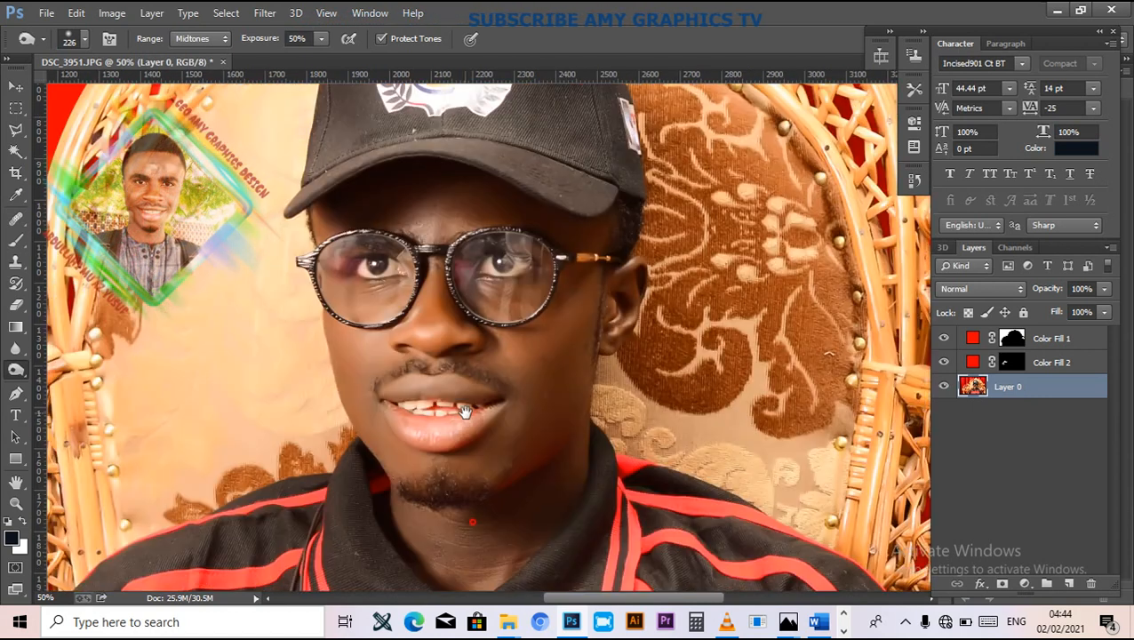
Step: Try a burn stroke down the nose towards the mouth and undo it
left_click_drag(437, 300, 456, 395)
key("ctrl+z")
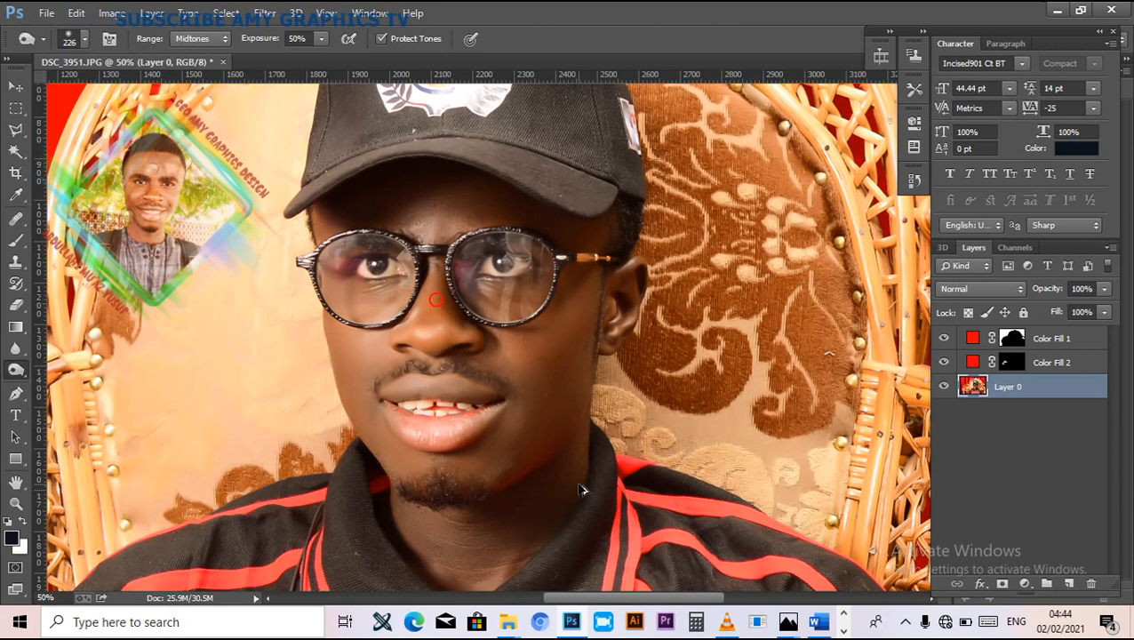
key("ctrl+minus")
key("ctrl+minus")
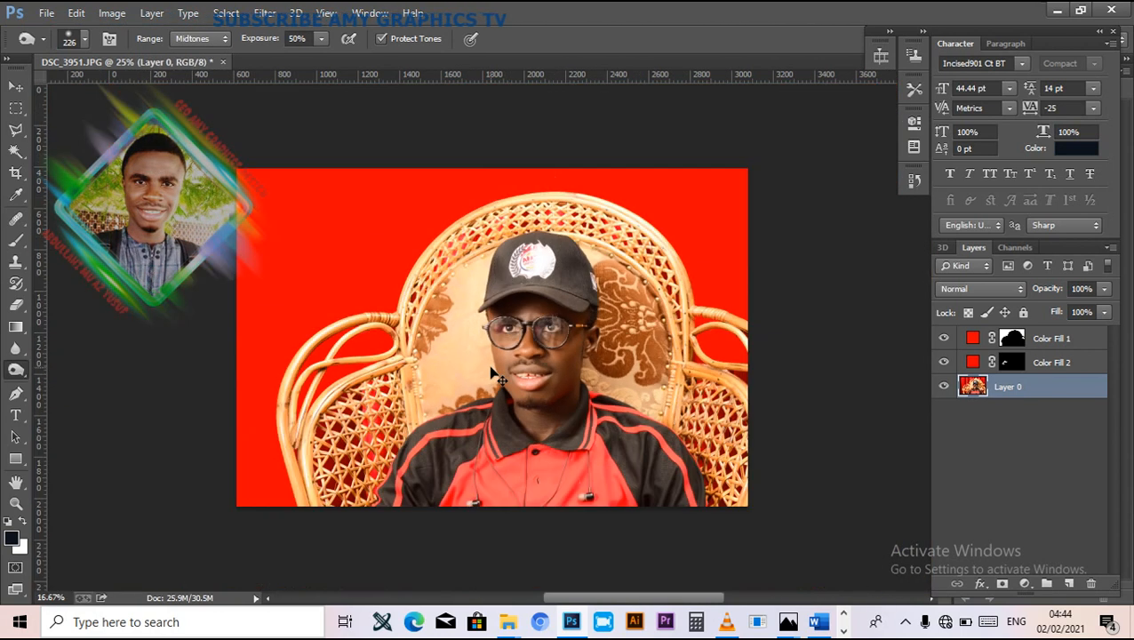
key("ctrl+plus")
key("ctrl+plus")
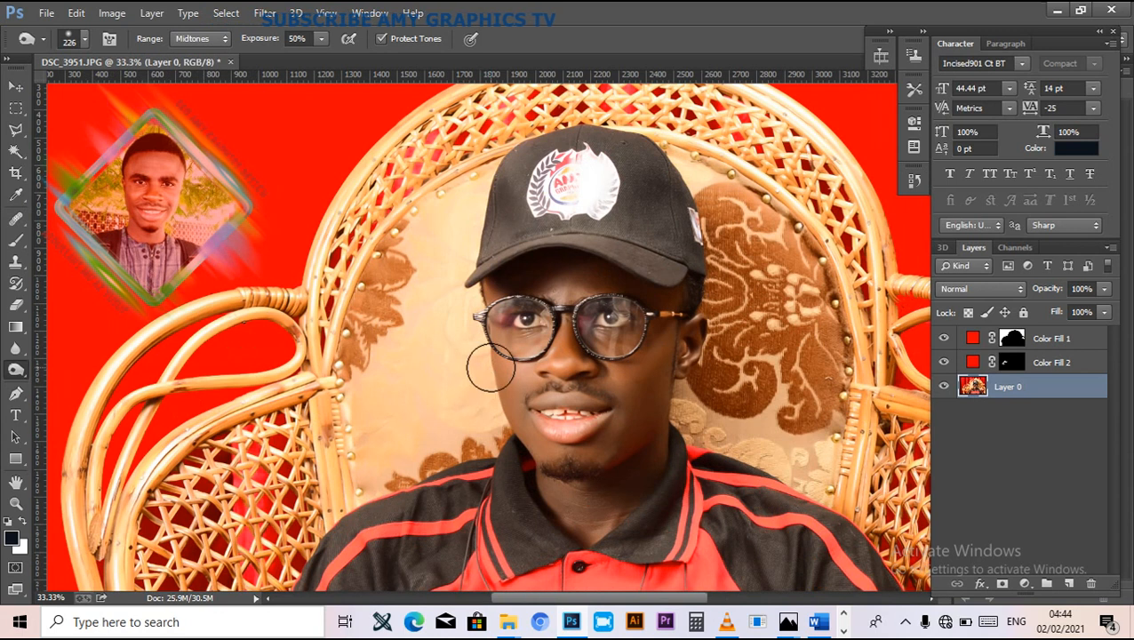
Step: Try darkening the cap around its front logo with the Burn tool on Midtones at 50% exposure
left_click_drag(554, 245, 557, 270)
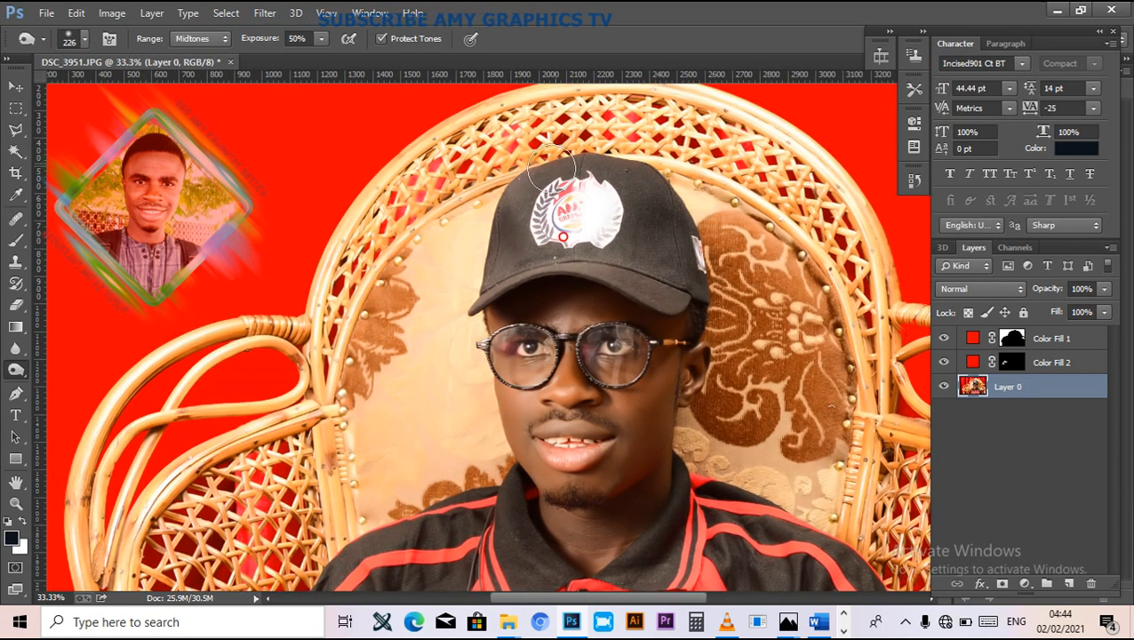
mouse_move(518, 218)
left_mouse_down()
mouse_move(536, 180)
mouse_move(475, 284)
mouse_move(564, 257)
mouse_move(670, 287)
mouse_move(535, 257)
mouse_move(705, 287)
mouse_move(661, 231)
mouse_move(720, 269)
mouse_move(692, 226)
mouse_move(608, 148)
mouse_move(672, 215)
mouse_move(620, 196)
mouse_move(541, 220)
mouse_move(574, 167)
mouse_move(559, 148)
mouse_move(444, 134)
mouse_move(558, 137)
mouse_move(439, 291)
left_mouse_up()
key("ctrl+plus")
key("ctrl+plus")
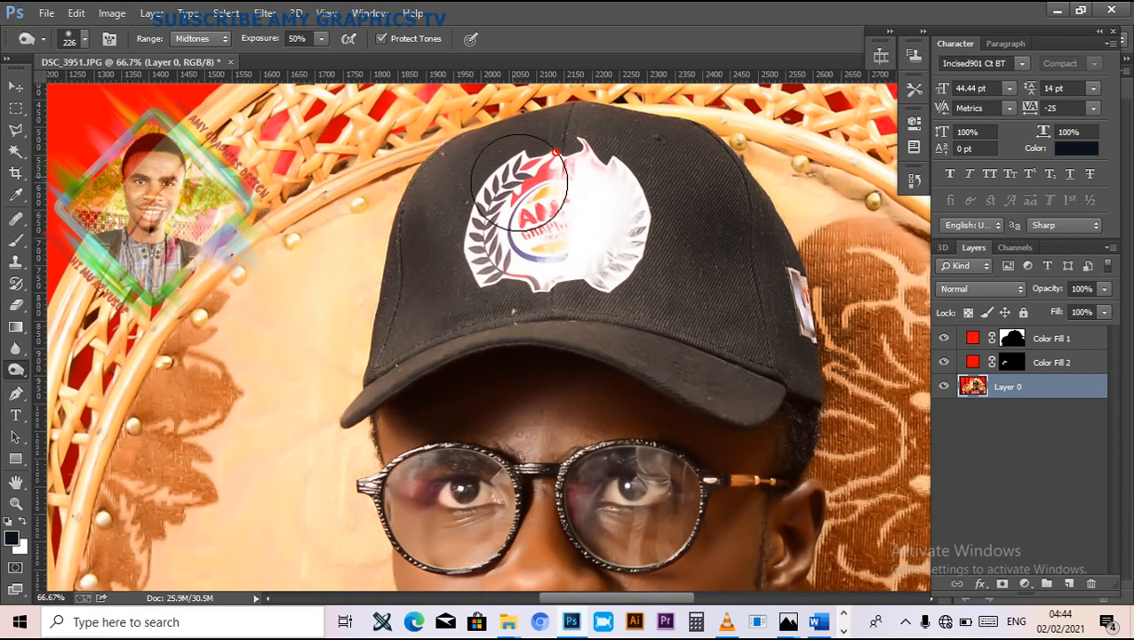
mouse_move(525, 184)
left_mouse_down()
mouse_move(565, 173)
mouse_move(645, 194)
mouse_move(553, 187)
mouse_move(467, 238)
mouse_move(528, 143)
left_mouse_up()
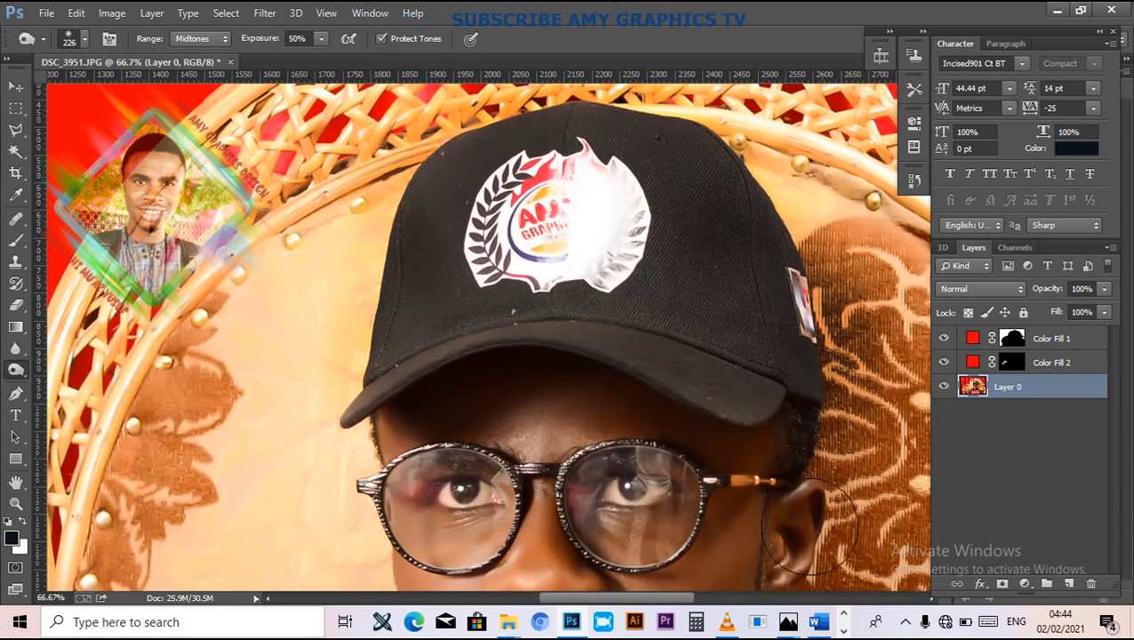
key("ctrl+minus")
key("ctrl+minus")
key("ctrl+minus")
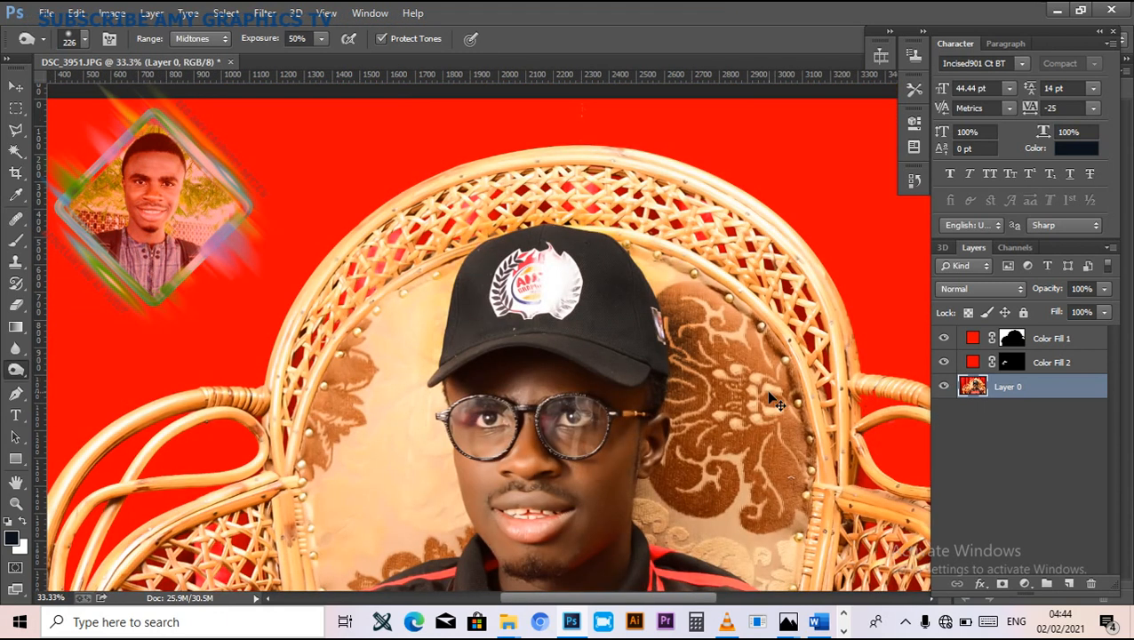
key("ctrl+minus")
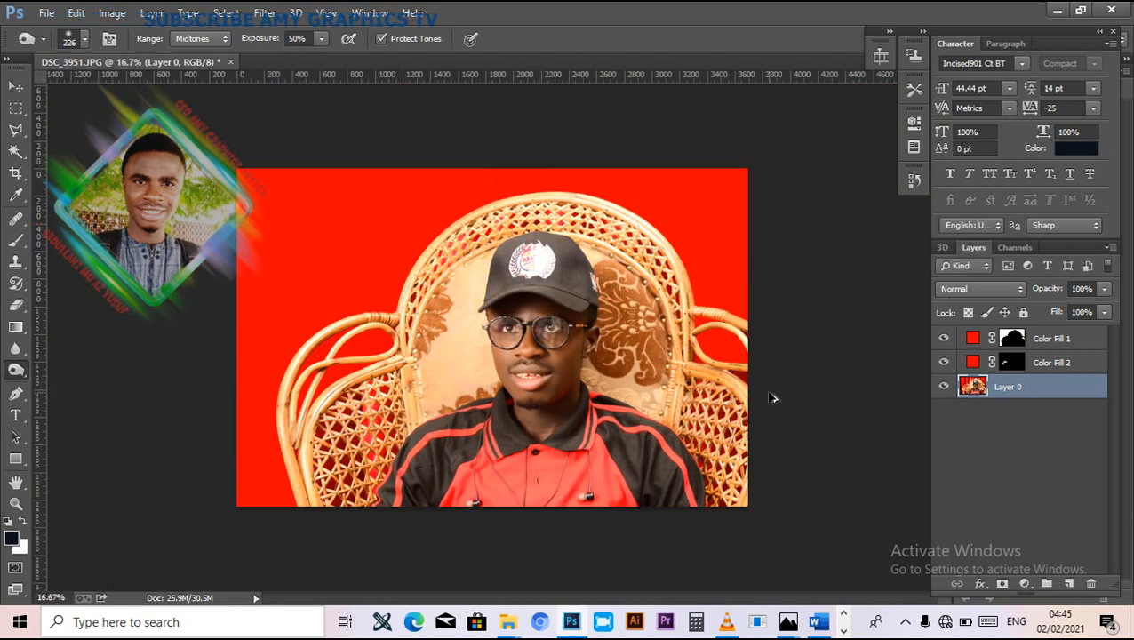
Step: Burn the cap's crown to the right of the logo and the right end of the brim with the 226 px Midtones brush
key("ctrl+plus")
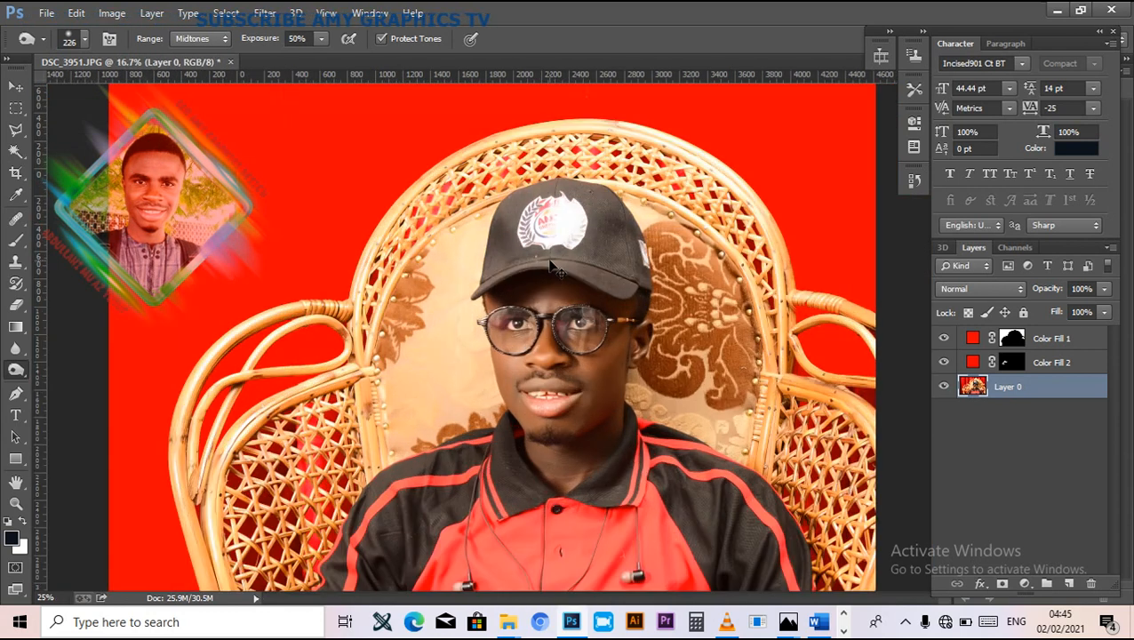
key("ctrl+plus")
key("ctrl+plus")
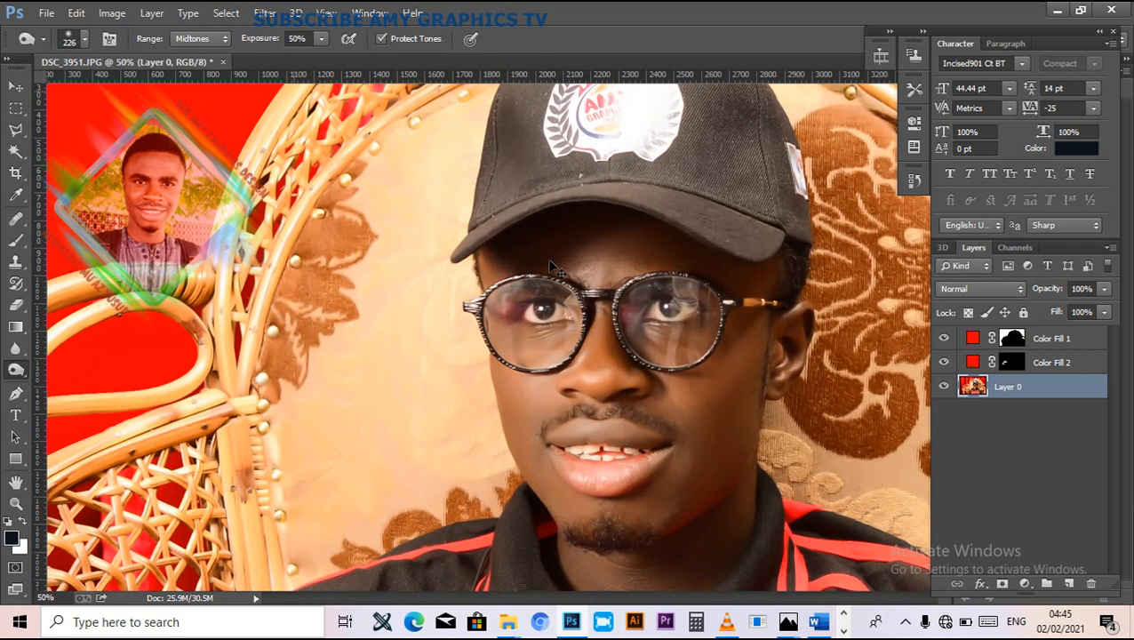
key("ctrl+plus")
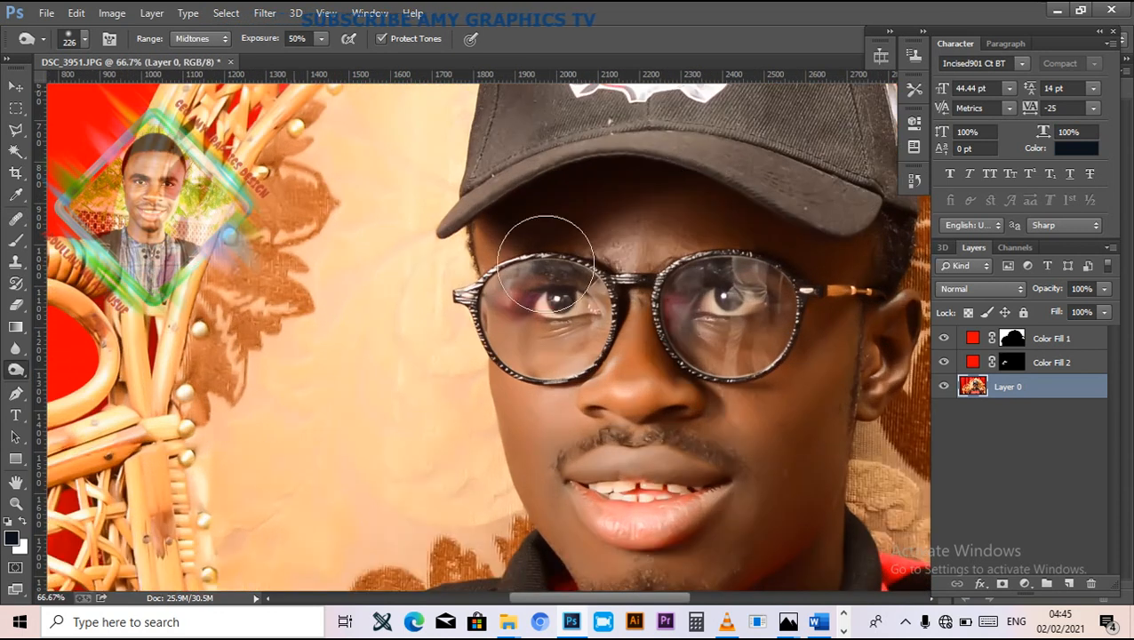
left_click_drag(756, 122, 597, 316)
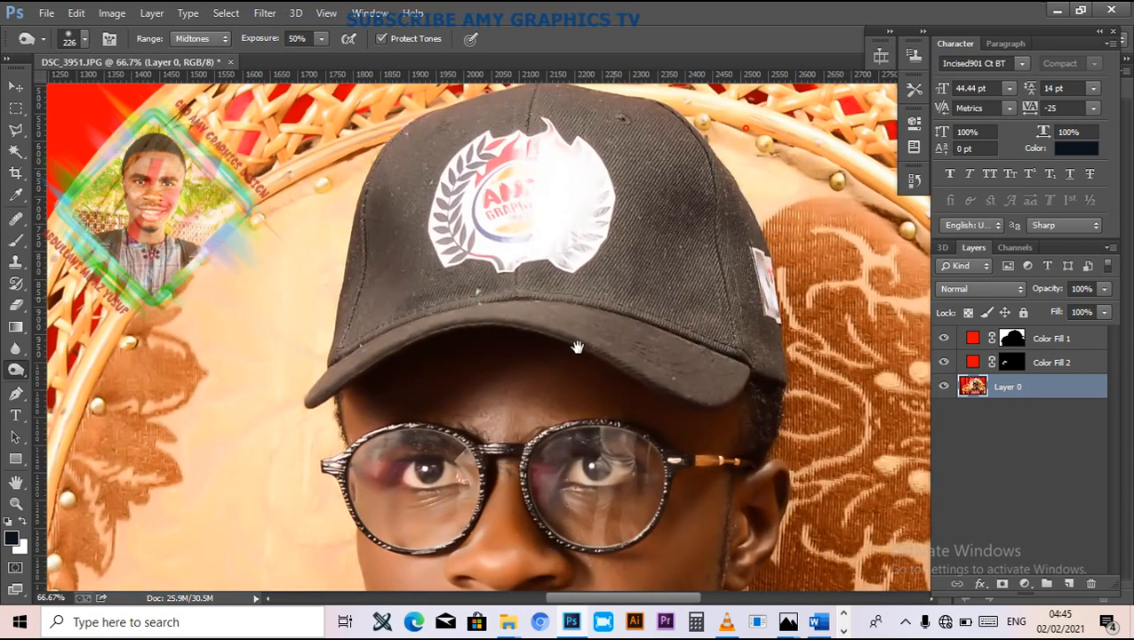
left_click(641, 147)
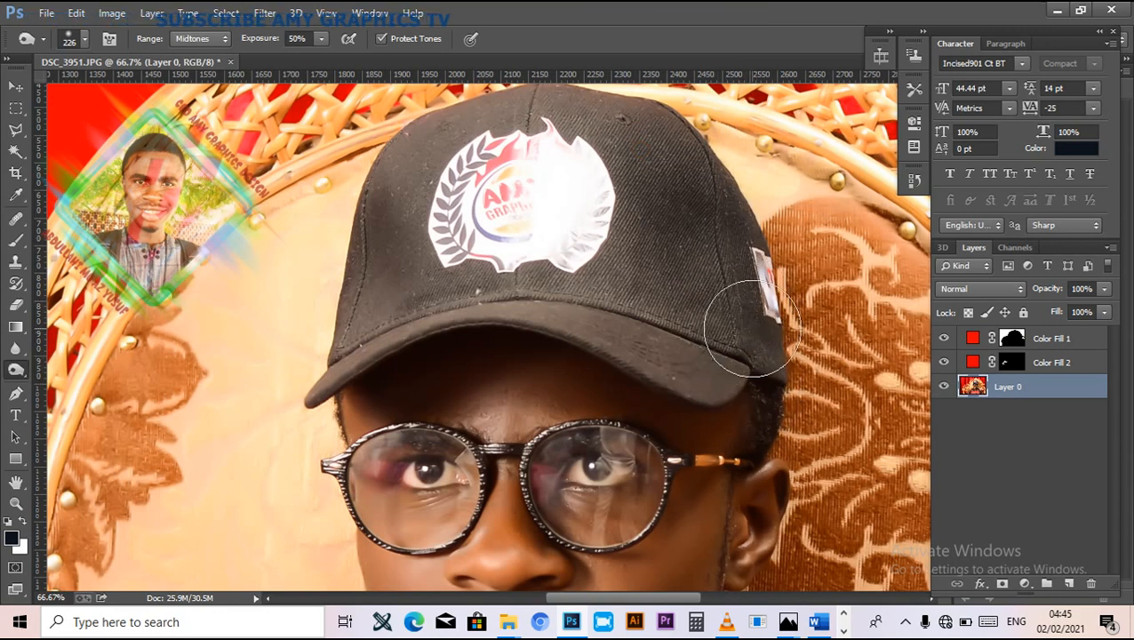
key("bracketright")
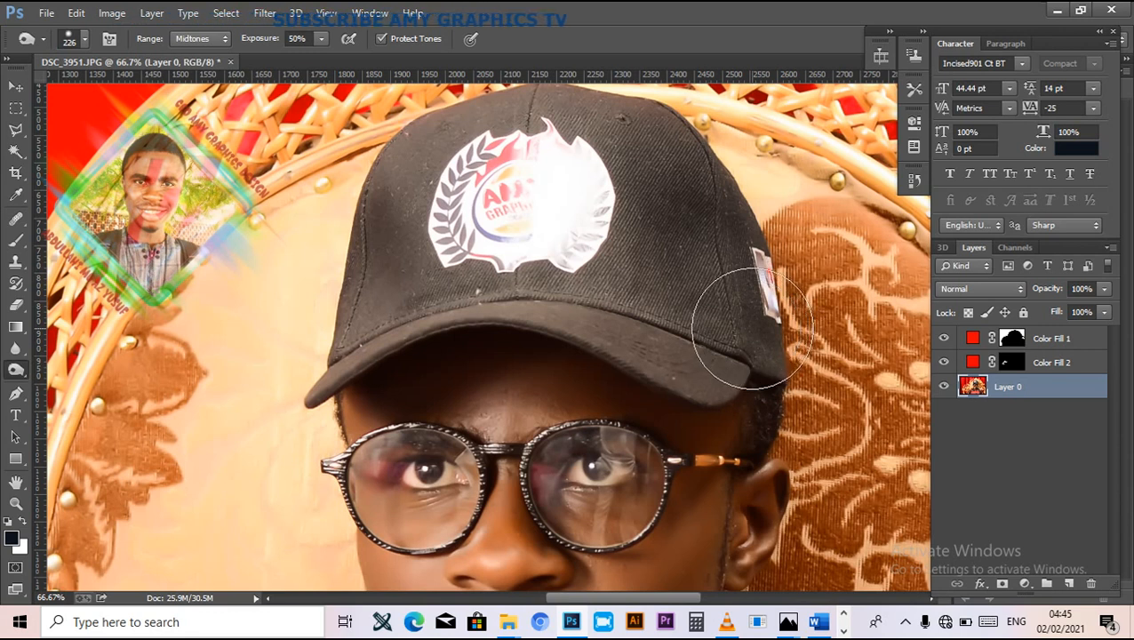
key("bracketleft")
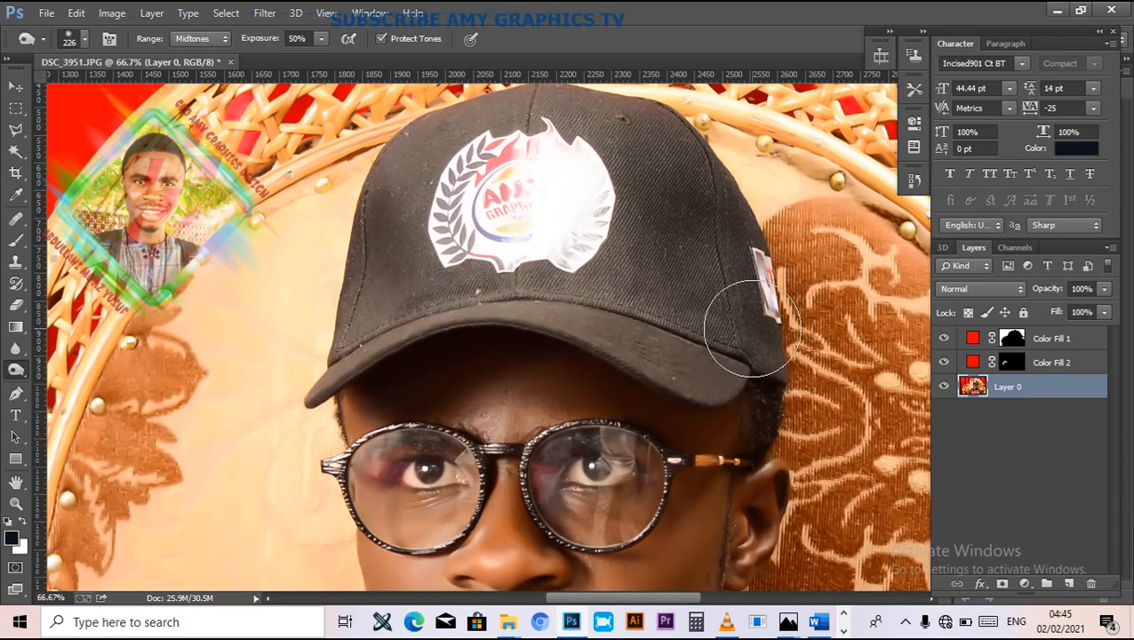
left_click_drag(744, 375, 760, 428)
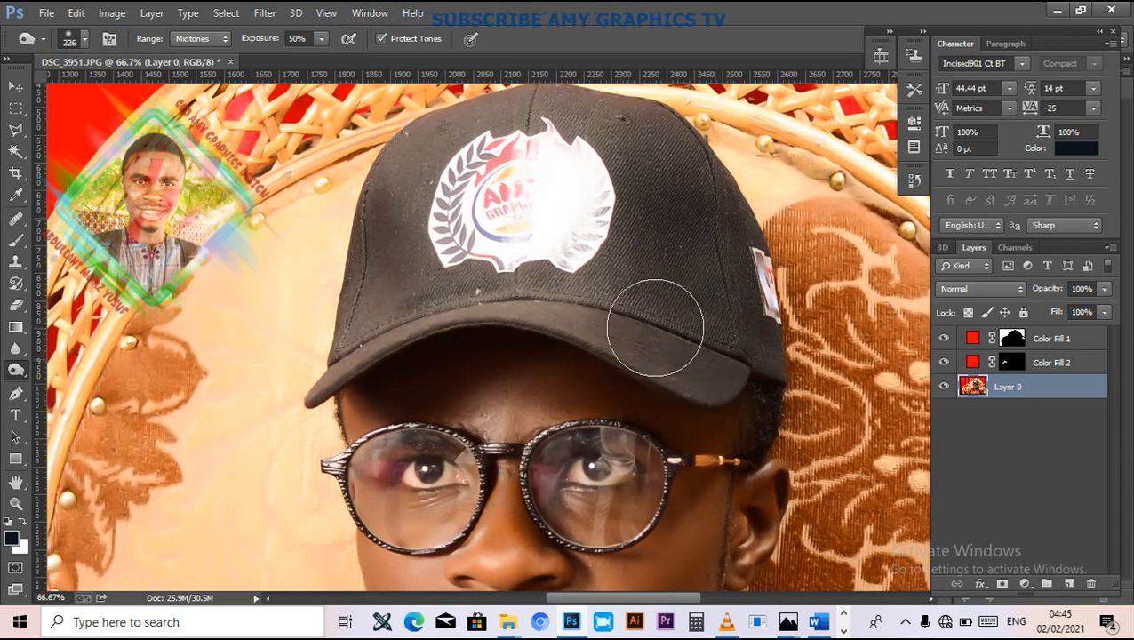
Step: Burn the rest of the brim and the crown above and to the left of the logo
mouse_move(649, 326)
left_mouse_down()
mouse_move(322, 331)
mouse_move(527, 186)
mouse_move(391, 234)
mouse_move(452, 156)
left_mouse_up()
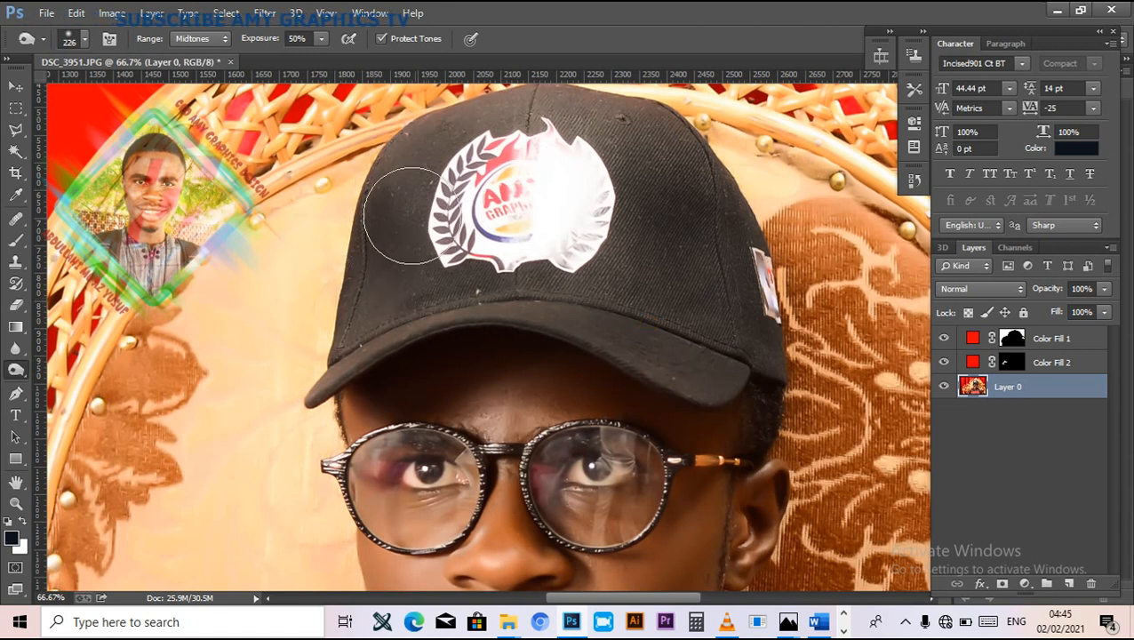
left_click_drag(504, 131, 495, 167)
mouse_move(421, 233)
left_mouse_down()
mouse_move(510, 190)
mouse_move(462, 235)
mouse_move(517, 207)
mouse_move(589, 238)
mouse_move(609, 278)
mouse_move(571, 168)
mouse_move(465, 145)
mouse_move(424, 190)
left_mouse_up()
mouse_move(394, 237)
left_mouse_down()
mouse_move(484, 189)
mouse_move(637, 201)
mouse_move(652, 212)
mouse_move(463, 217)
mouse_move(696, 295)
mouse_move(443, 275)
mouse_move(586, 329)
mouse_move(451, 291)
mouse_move(372, 343)
mouse_move(357, 332)
mouse_move(305, 357)
mouse_move(297, 377)
mouse_move(580, 334)
mouse_move(671, 397)
mouse_move(709, 392)
mouse_move(433, 244)
mouse_move(618, 218)
mouse_move(531, 167)
left_mouse_up()
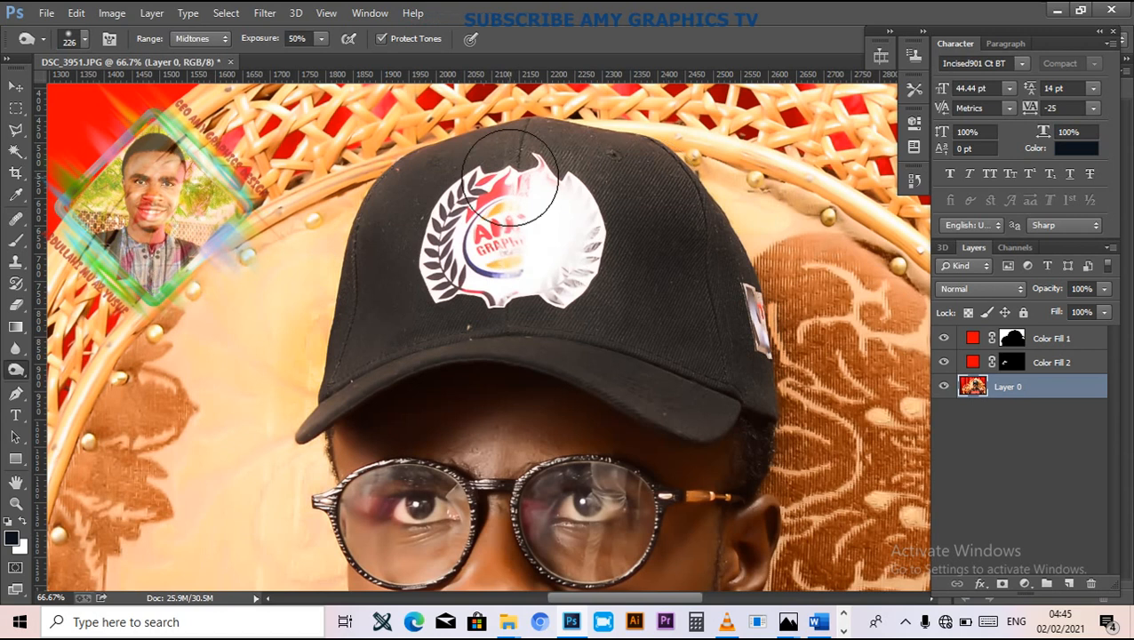
Step: Apply a Brightness/Contrast adjustment to Layer 0 with Brightness 24 and Contrast 16
key("ctrl+minus")
key("ctrl+minus")
key("ctrl+minus")
key("ctrl+minus")
key("ctrl+plus")
key("ctrl+plus")
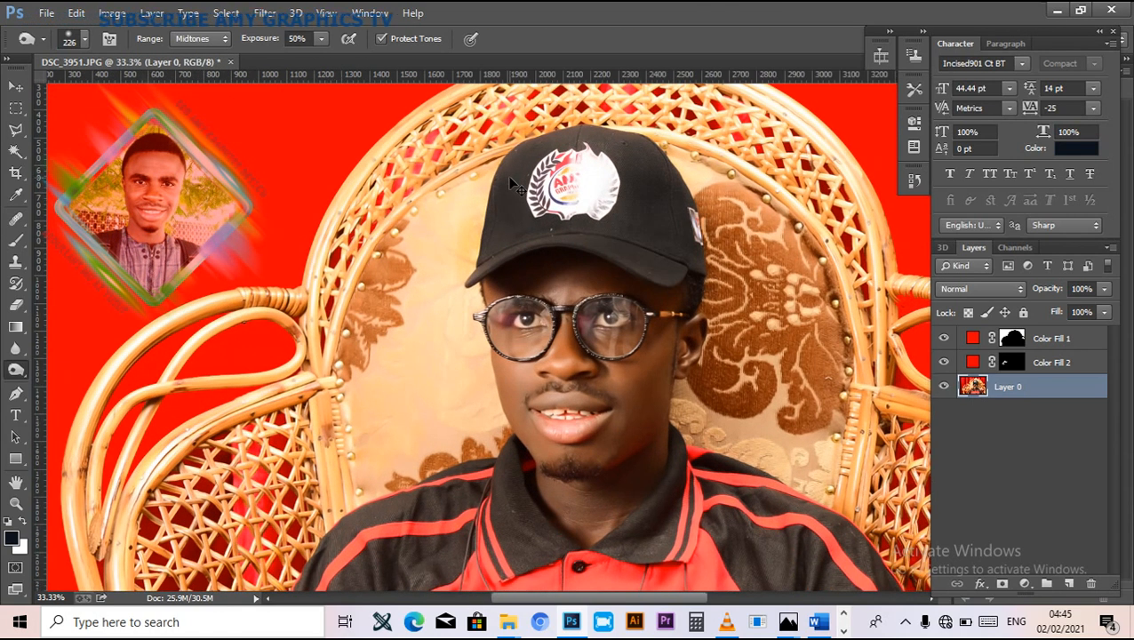
left_click(265, 12)
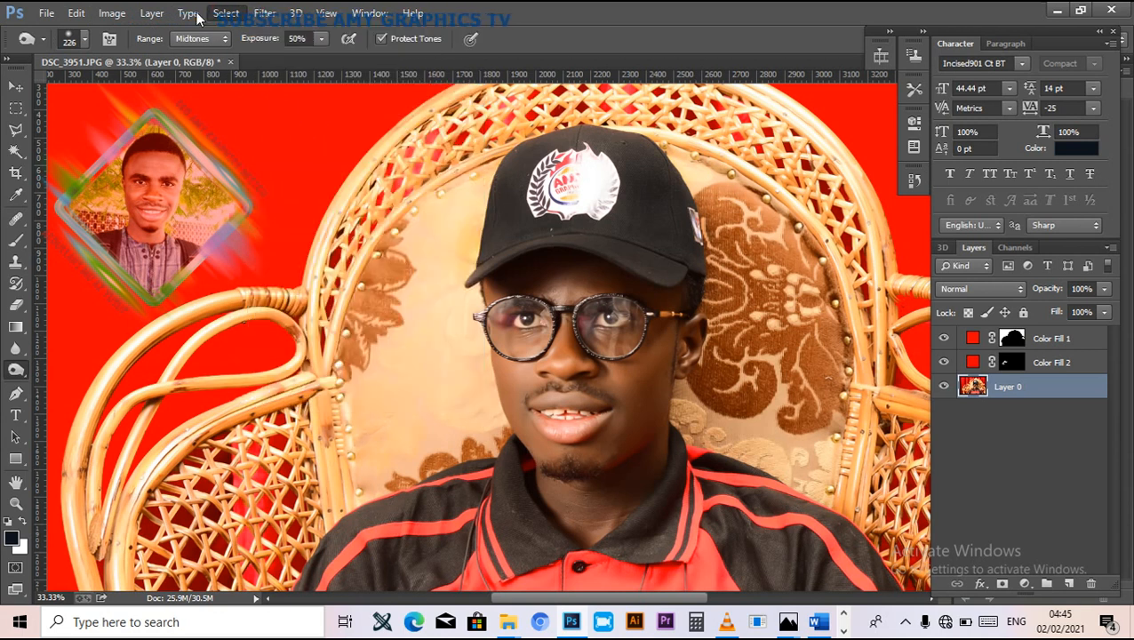
left_click(125, 12)
left_click(183, 58)
left_click(336, 56)
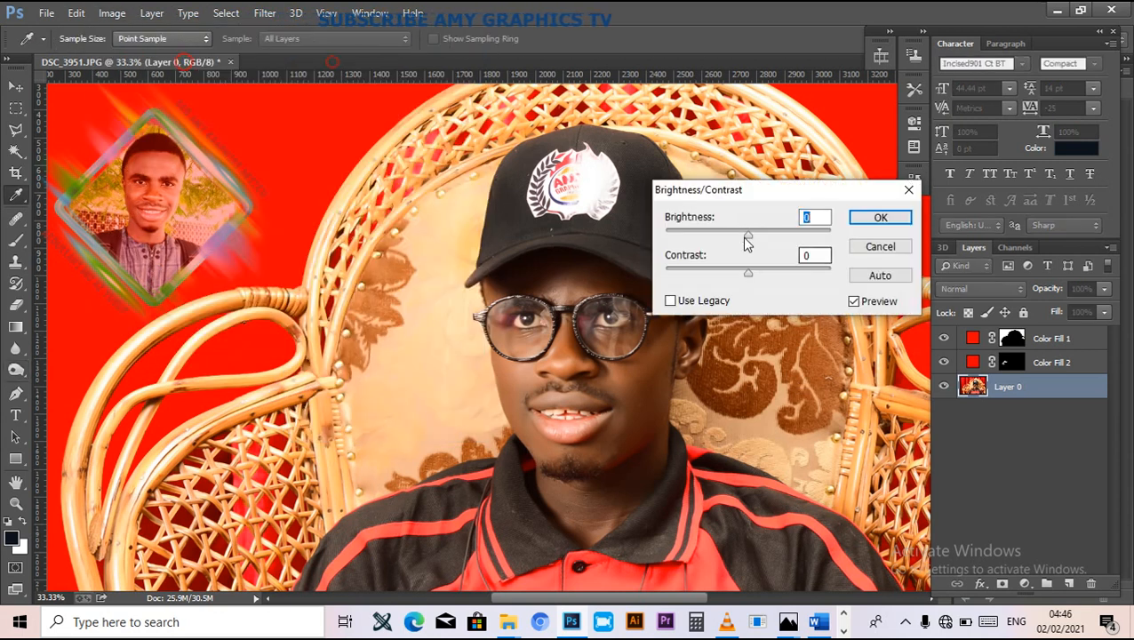
mouse_move(745, 232)
left_mouse_down()
mouse_move(764, 234)
mouse_move(739, 273)
mouse_move(701, 283)
mouse_move(773, 291)
mouse_move(751, 287)
left_mouse_up()
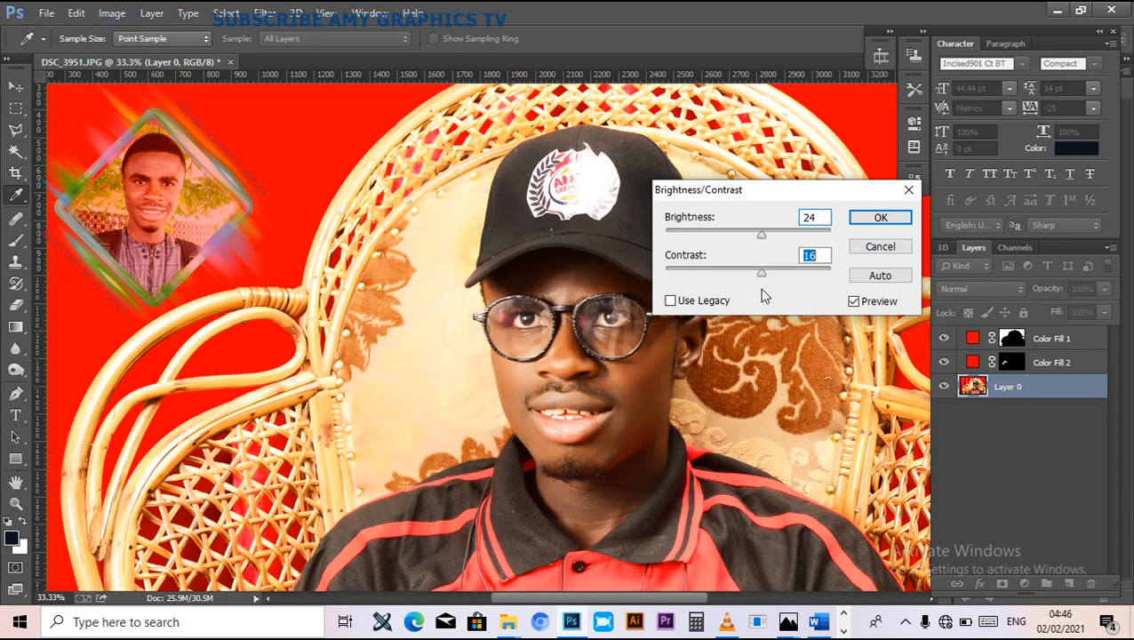
left_click(868, 223)
key("o")
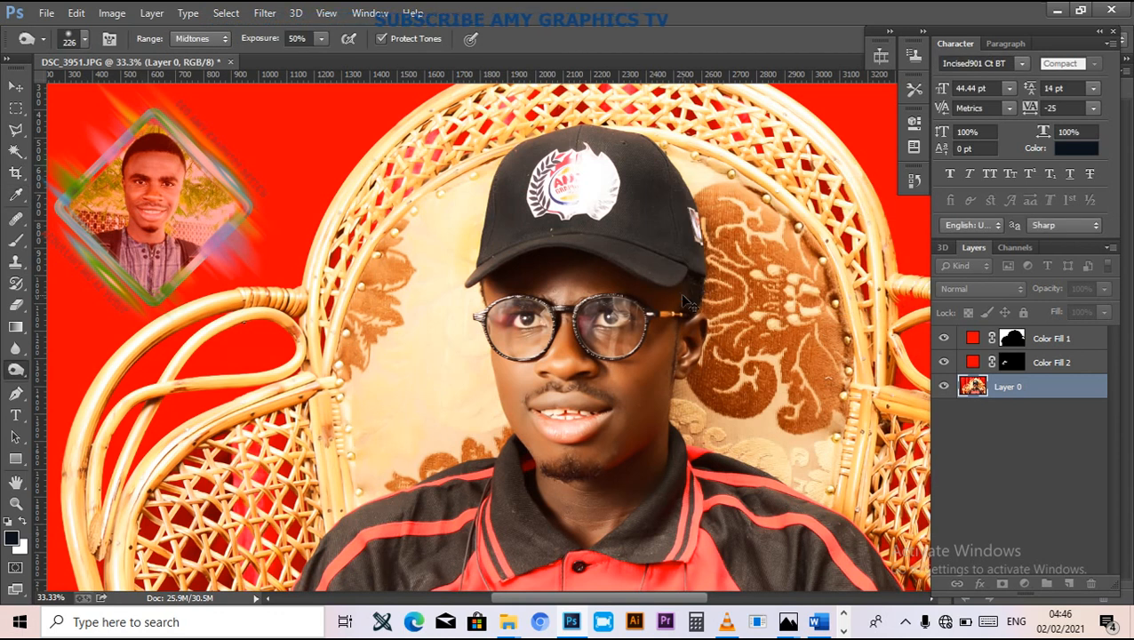
Step: Examine the brightened portrait as a whole at 16.7% and 25% magnification
key("ctrl+minus")
key("ctrl+minus")
key("ctrl+minus")
key("ctrl+minus")
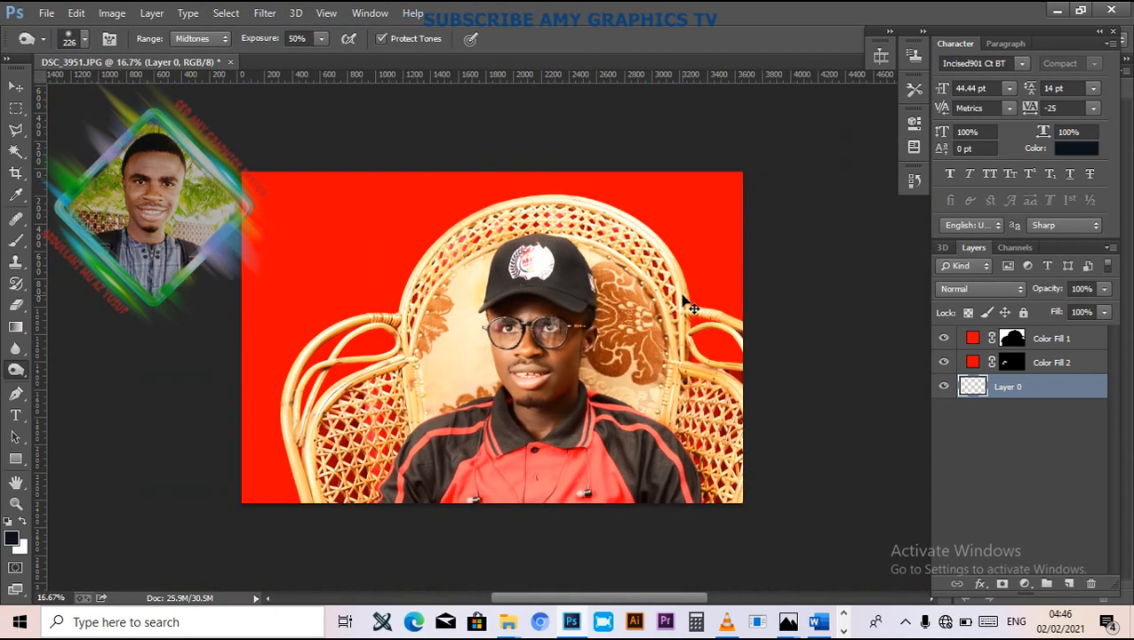
key("ctrl+plus")
key("ctrl+plus")
key("ctrl+plus")
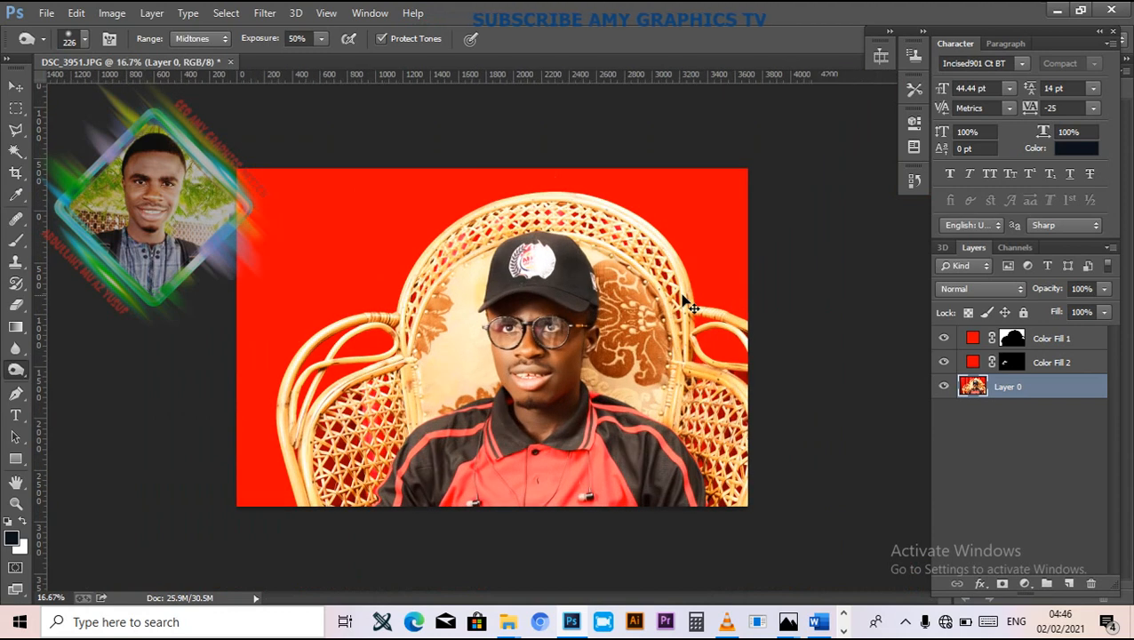
key("ctrl+plus")
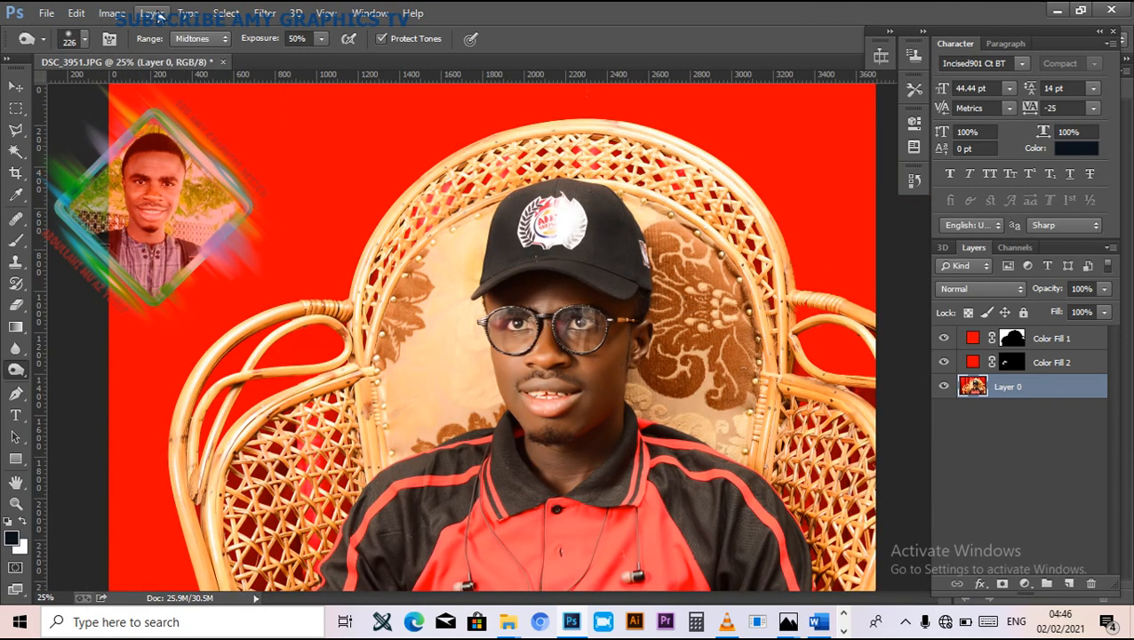
Step: Start a Selective Color adjustment on Layer 0 and set Cyan to -7% for the Reds
left_click(113, 17)
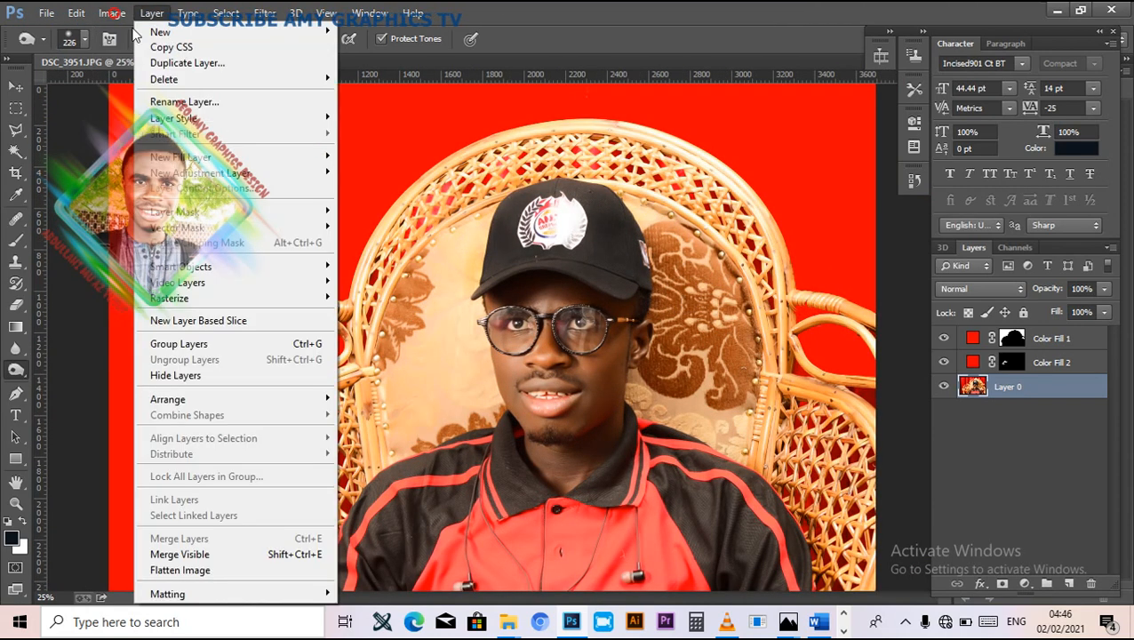
left_click(145, 52)
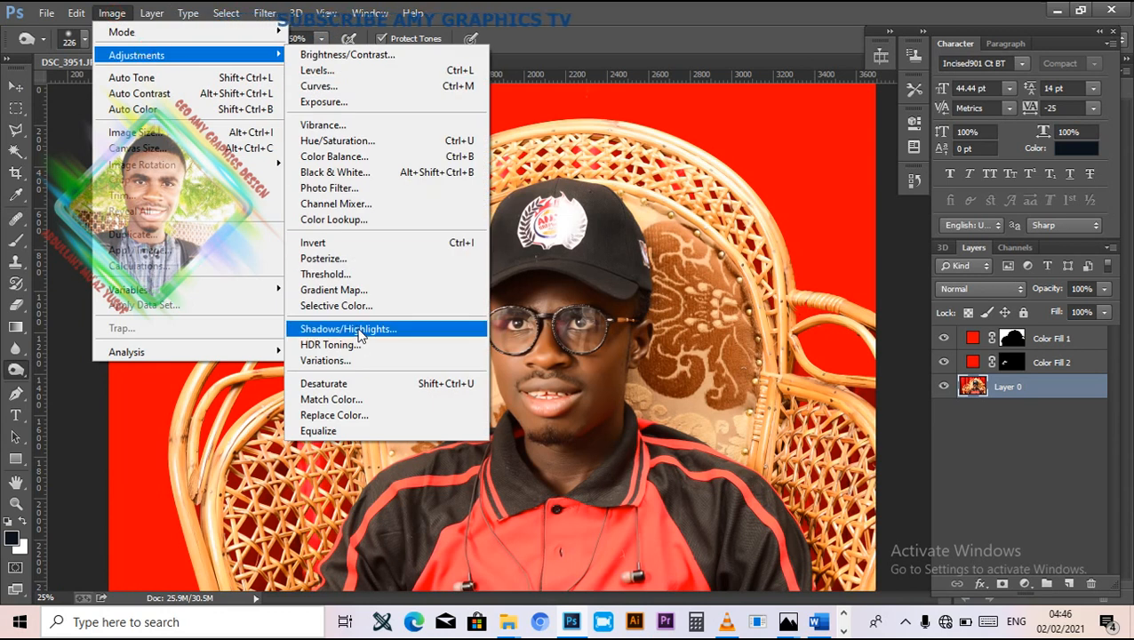
left_click(336, 305)
left_click_drag(685, 207, 928, 305)
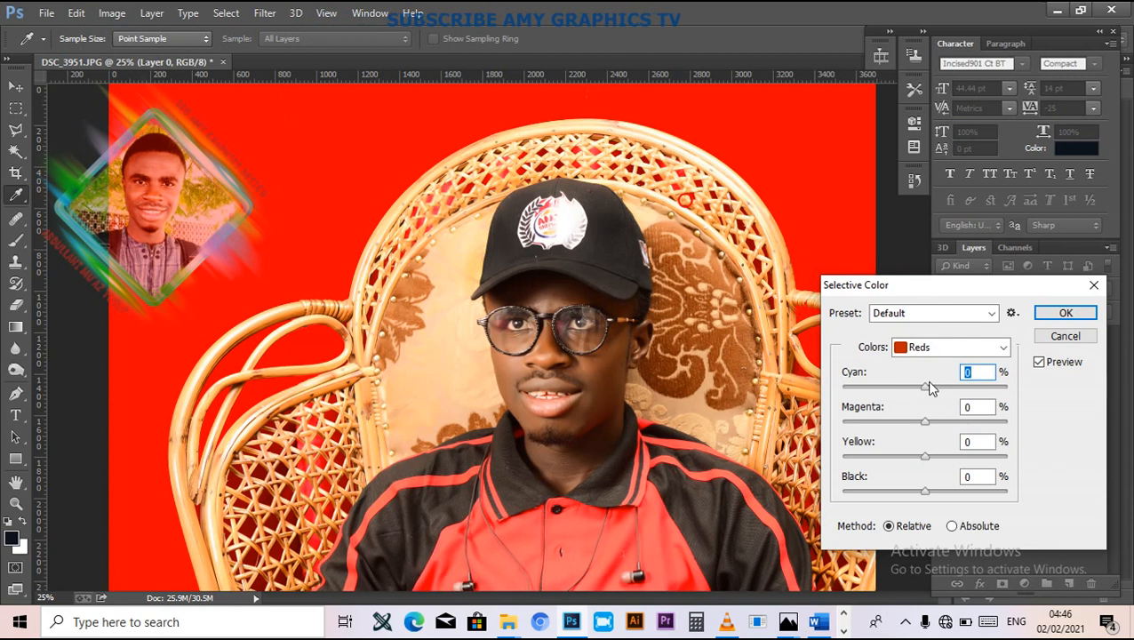
mouse_move(925, 389)
left_mouse_down()
mouse_move(958, 395)
mouse_move(940, 397)
left_mouse_up()
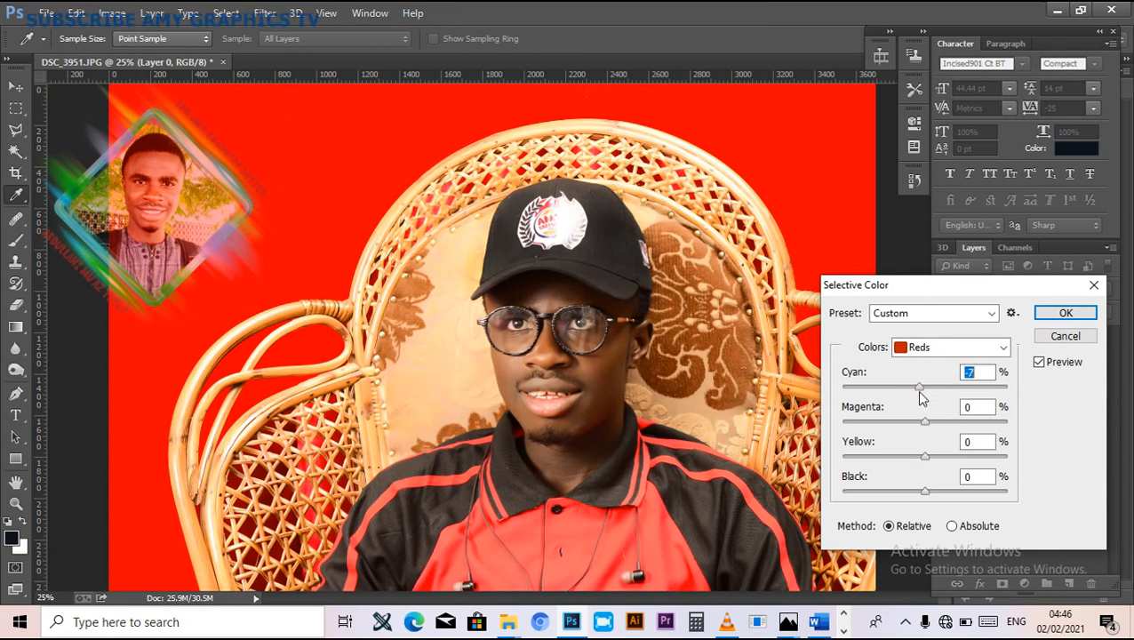
Step: Set the Reds to Magenta +21%, Yellow +2% and Black -7% in the Selective Color adjustment
left_click_drag(954, 430, 960, 429)
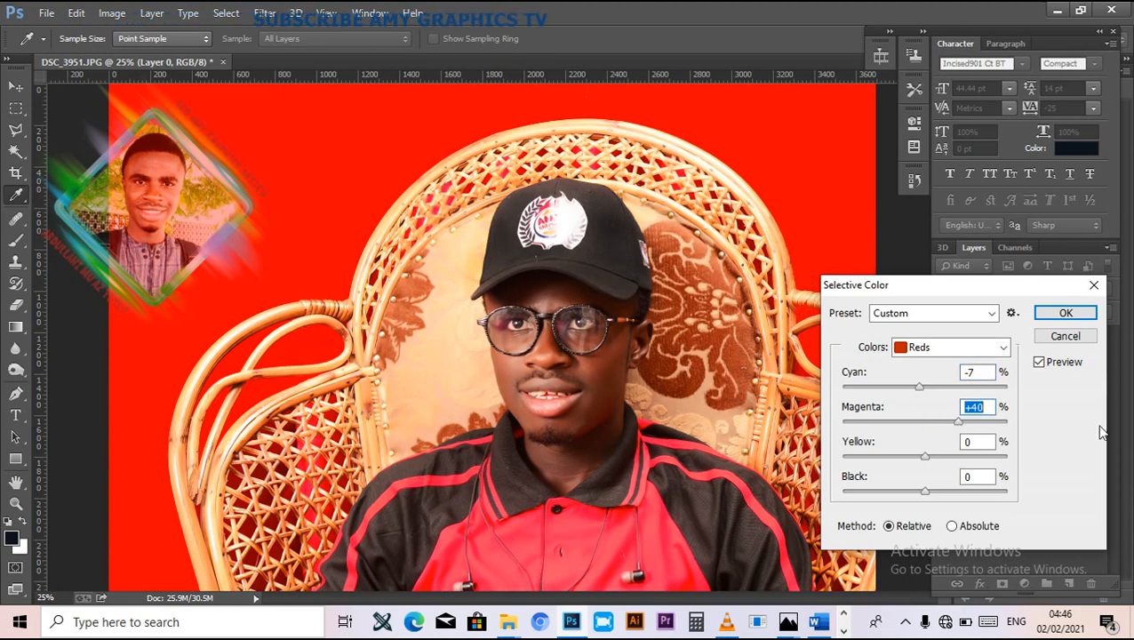
left_click_drag(945, 431, 943, 431)
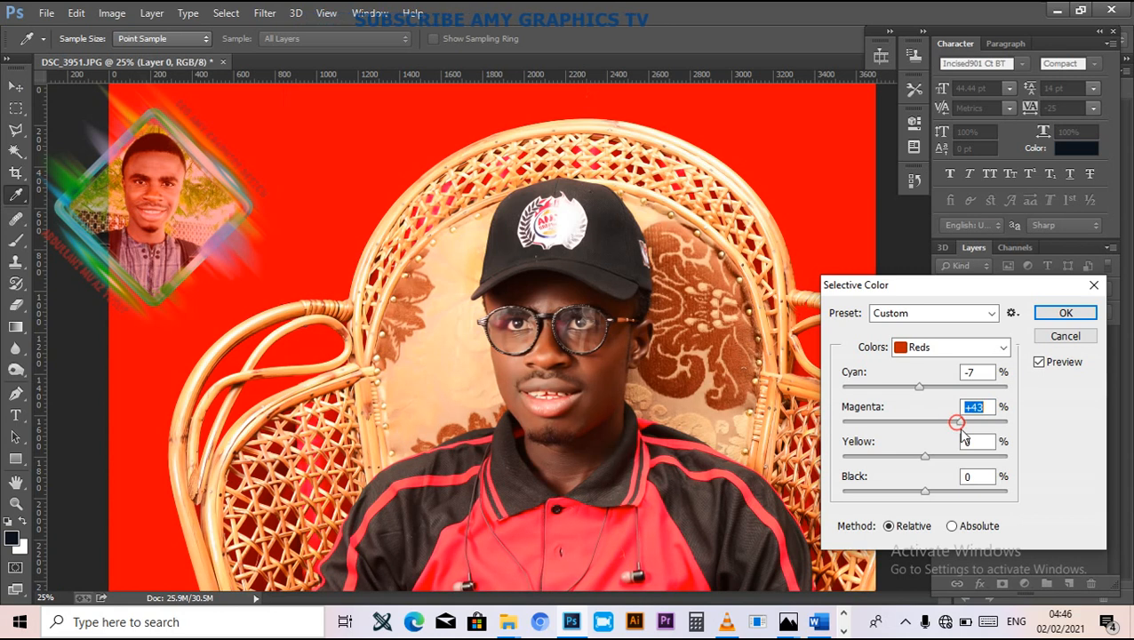
left_click(984, 427)
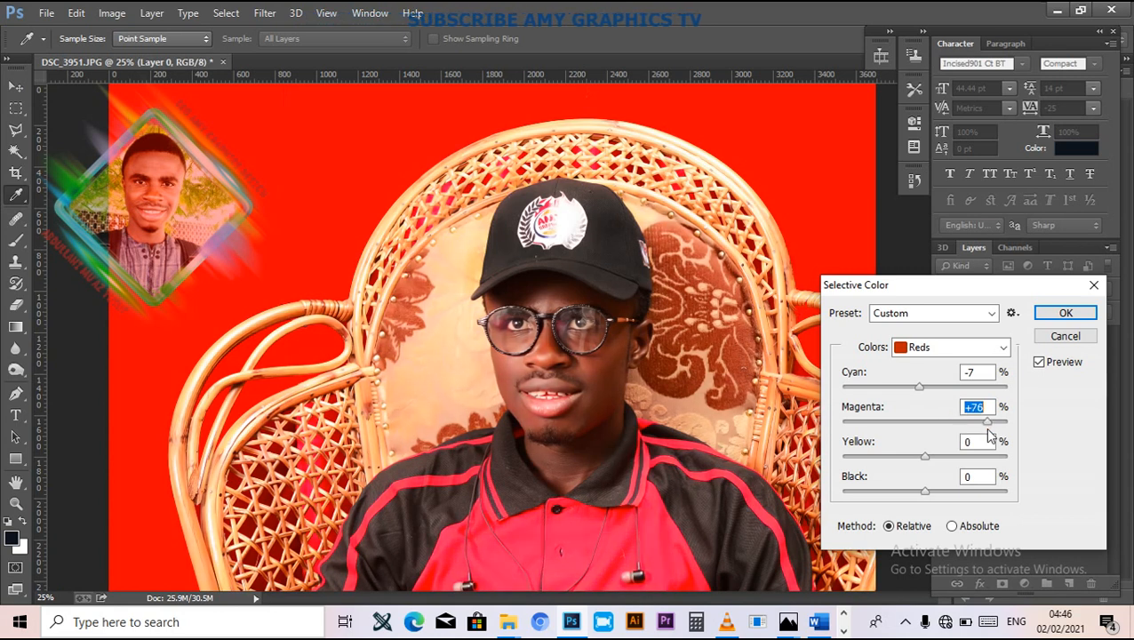
left_click_drag(983, 426, 945, 441)
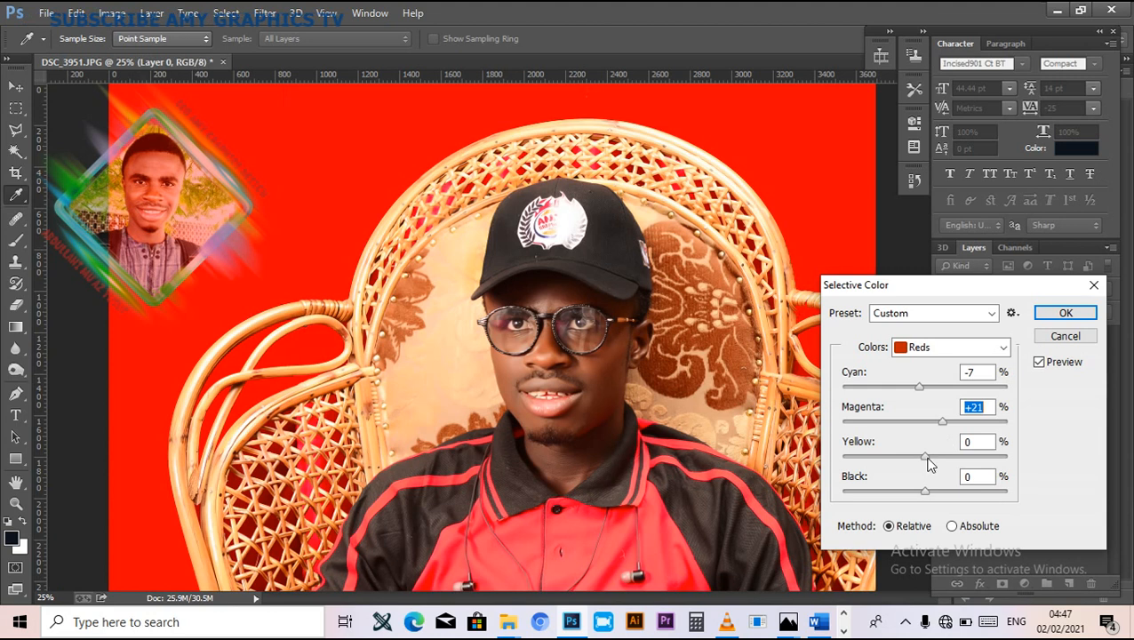
left_click_drag(921, 463, 933, 464)
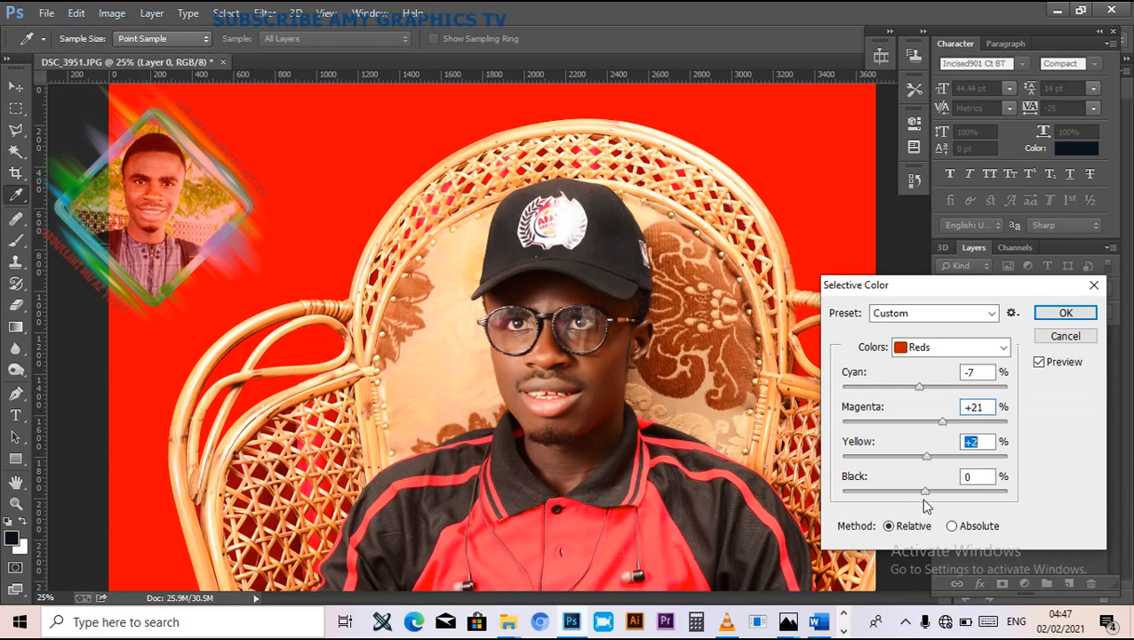
mouse_move(924, 492)
left_mouse_down()
mouse_move(935, 492)
mouse_move(920, 500)
left_mouse_up()
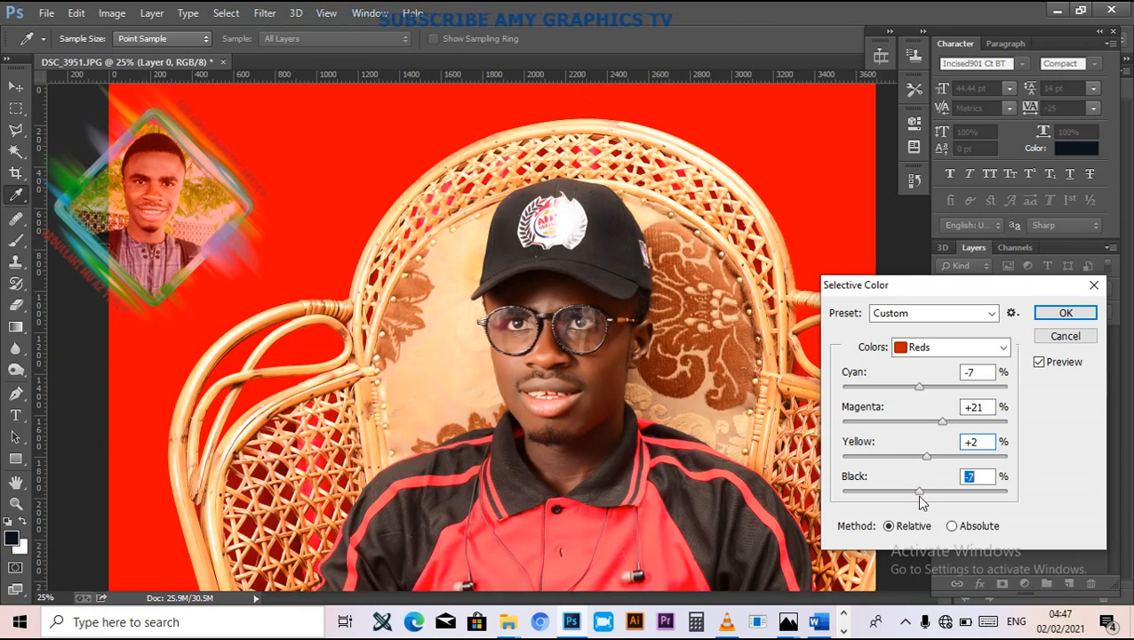
Step: Set the Blacks to Cyan +10%, Magenta +5%, Yellow +1% and Black +3%, and apply the Selective Color adjustment
left_click(926, 346)
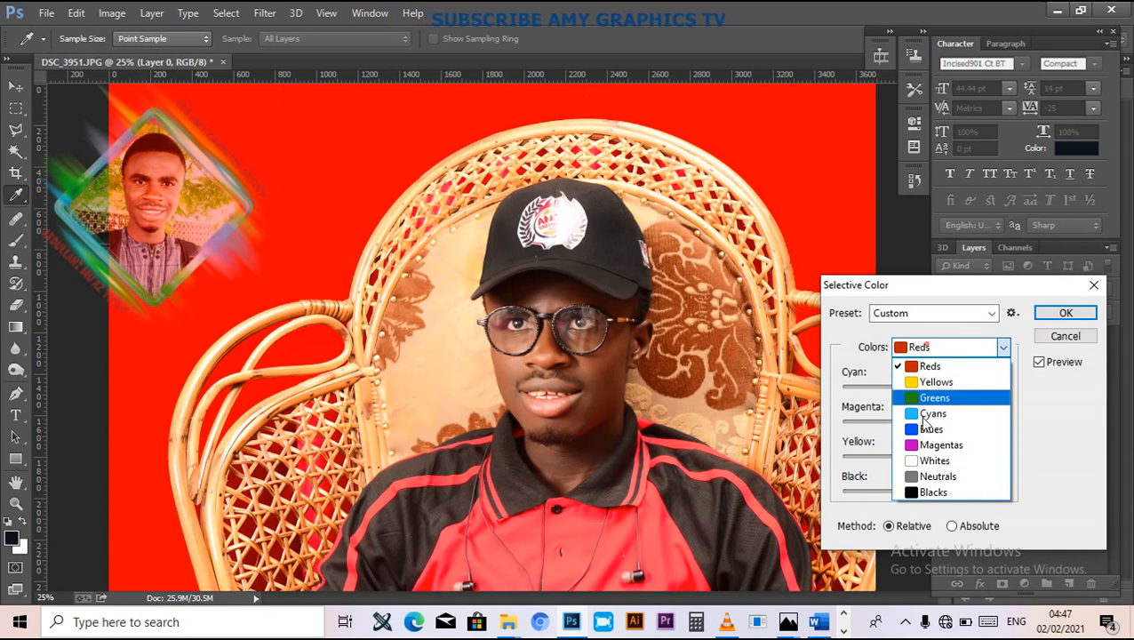
left_click(932, 491)
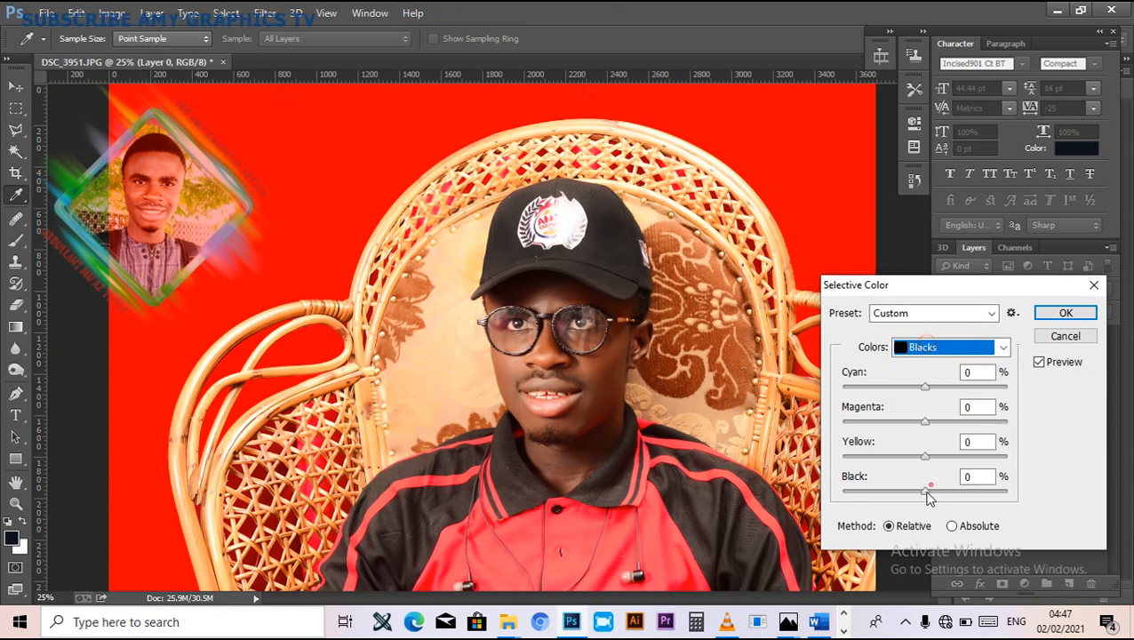
mouse_move(925, 491)
left_mouse_down()
mouse_move(940, 493)
mouse_move(929, 502)
left_mouse_up()
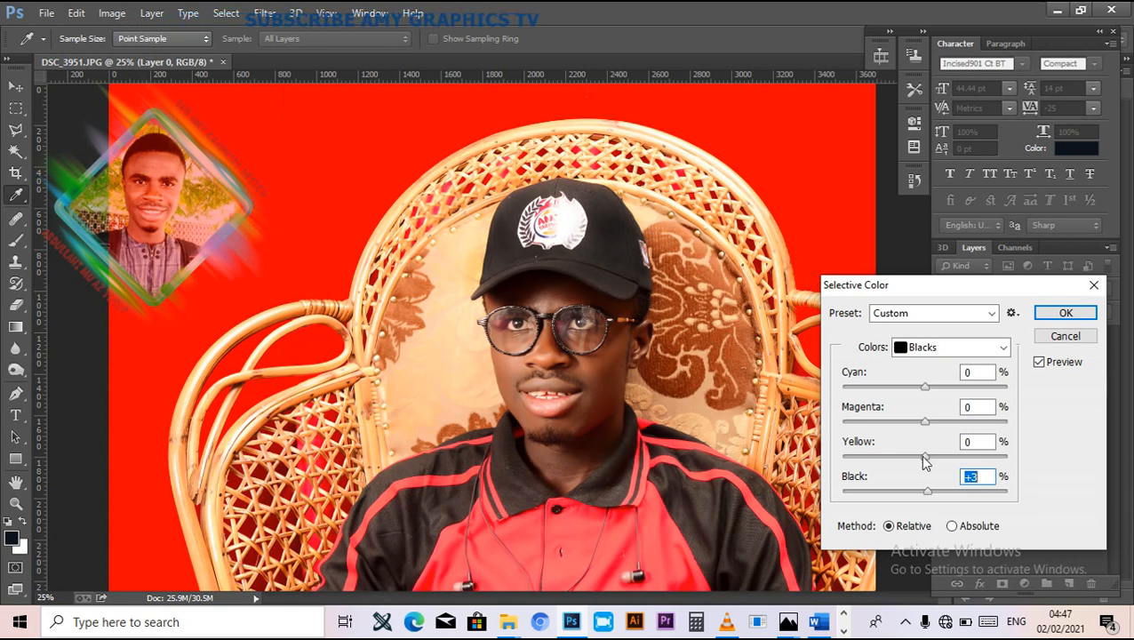
left_click_drag(924, 457, 927, 459)
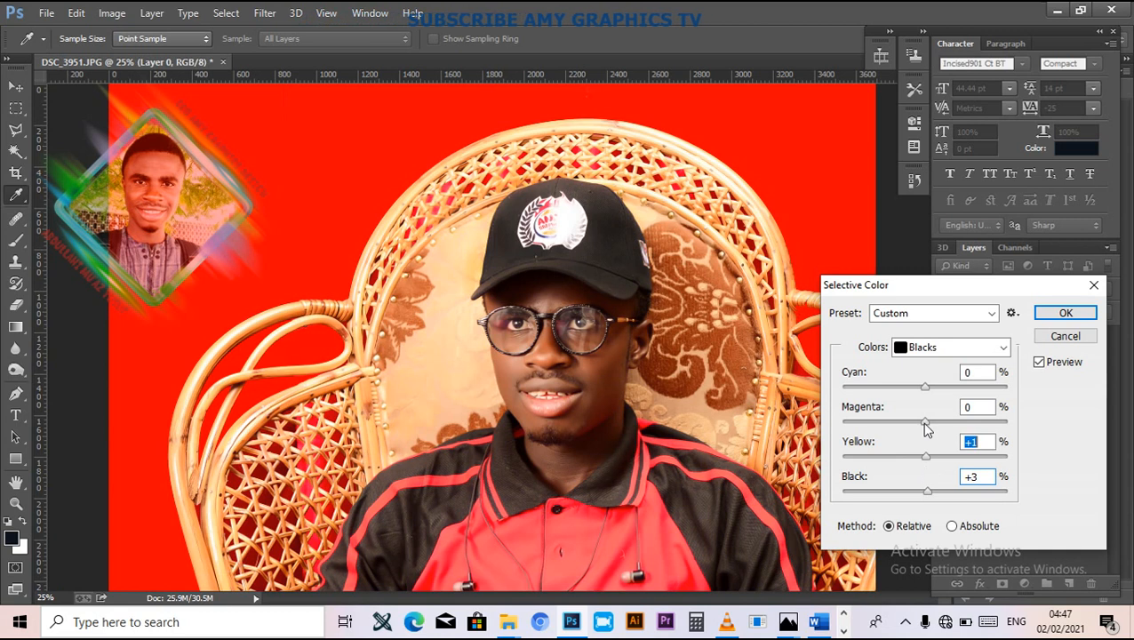
mouse_move(924, 429)
left_mouse_down()
mouse_move(942, 433)
mouse_move(926, 432)
left_mouse_up()
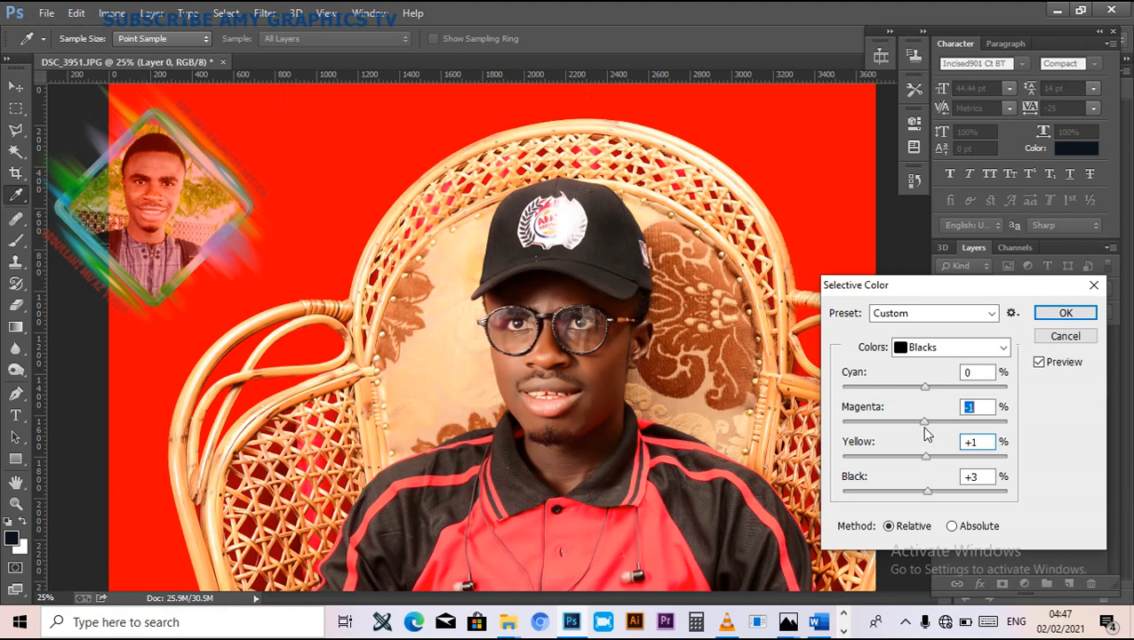
left_click_drag(922, 425, 929, 430)
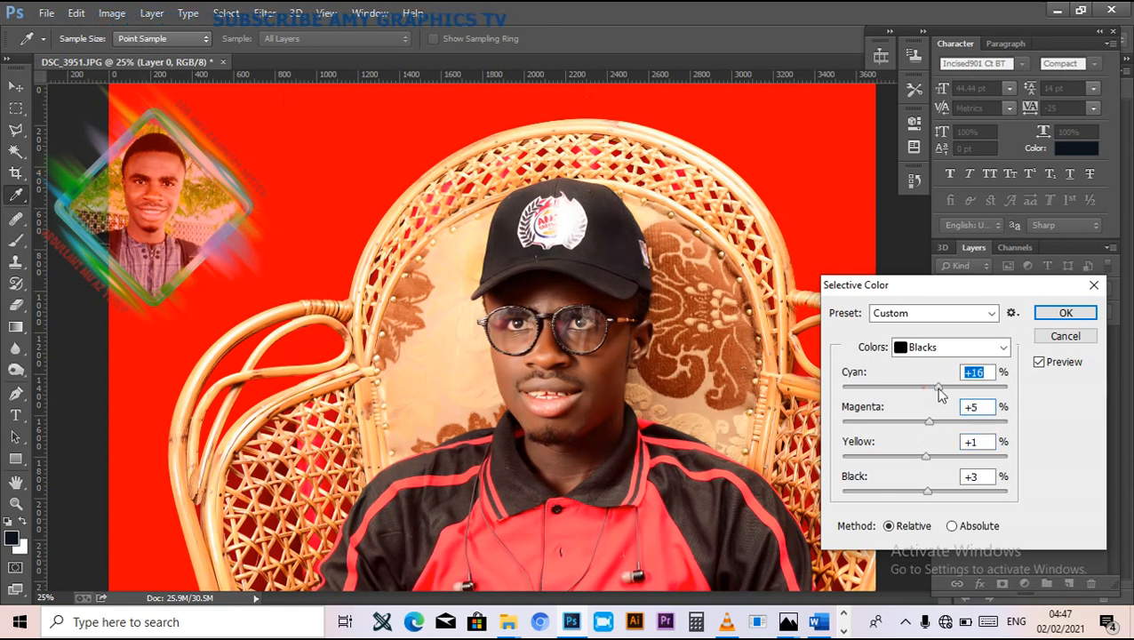
left_click_drag(922, 396, 936, 393)
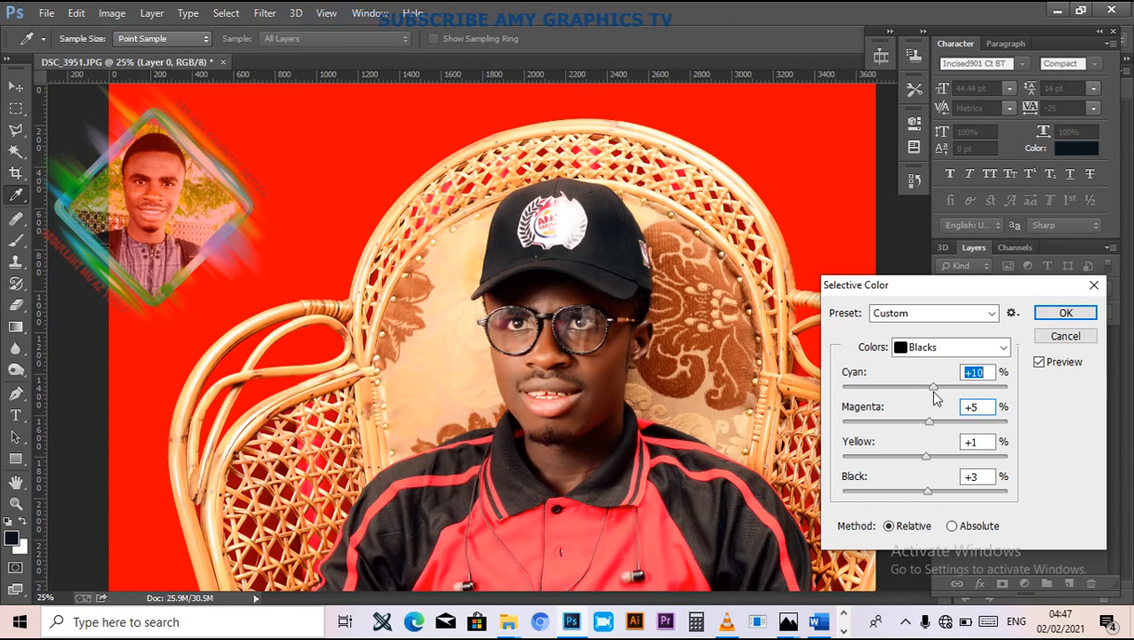
left_click(1058, 311)
Step: Outline the moustache along its upper and lower edges with a closed Polygonal Lasso selection on Layer 0
key("o")
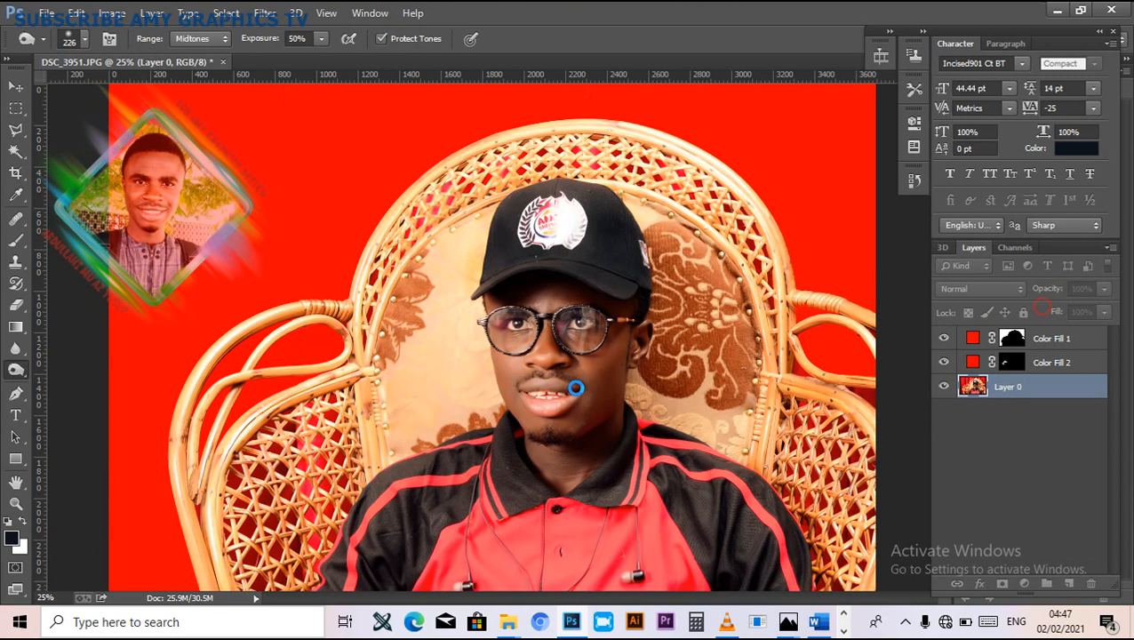
scroll(574, 387, "up", 2)
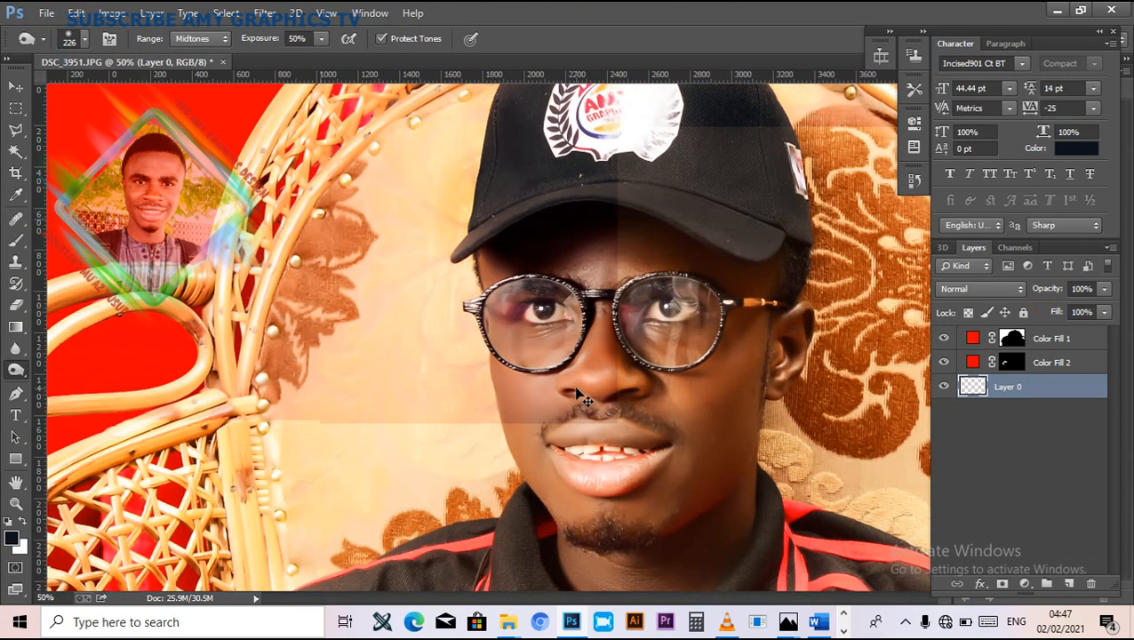
scroll(576, 392, "up", 1)
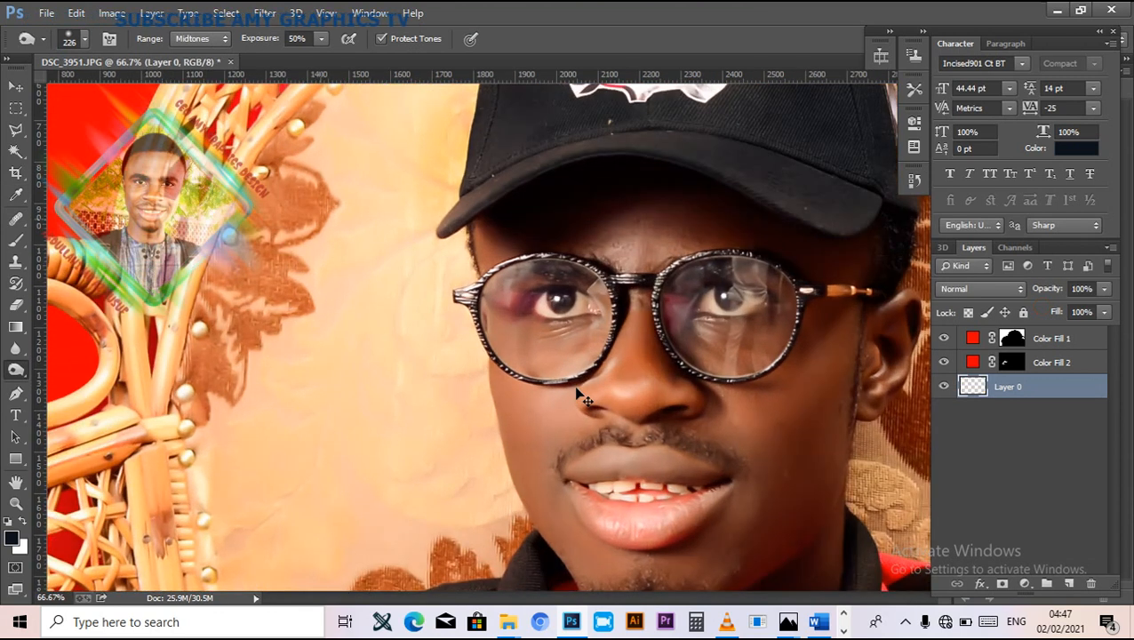
left_click_drag(646, 412, 500, 304)
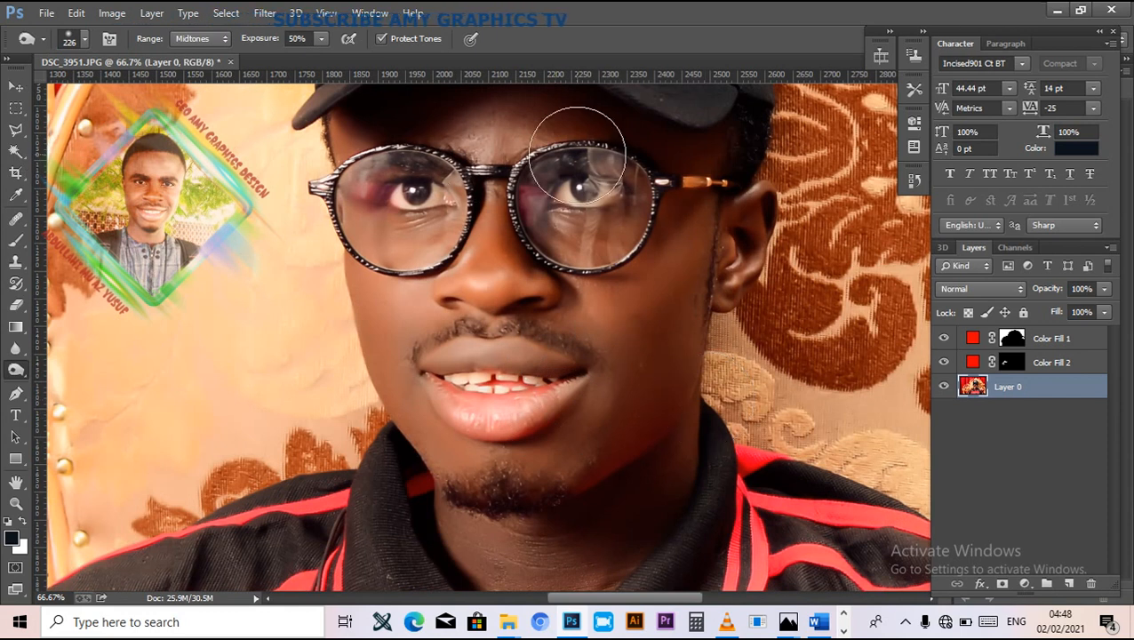
left_click_drag(519, 149, 534, 214)
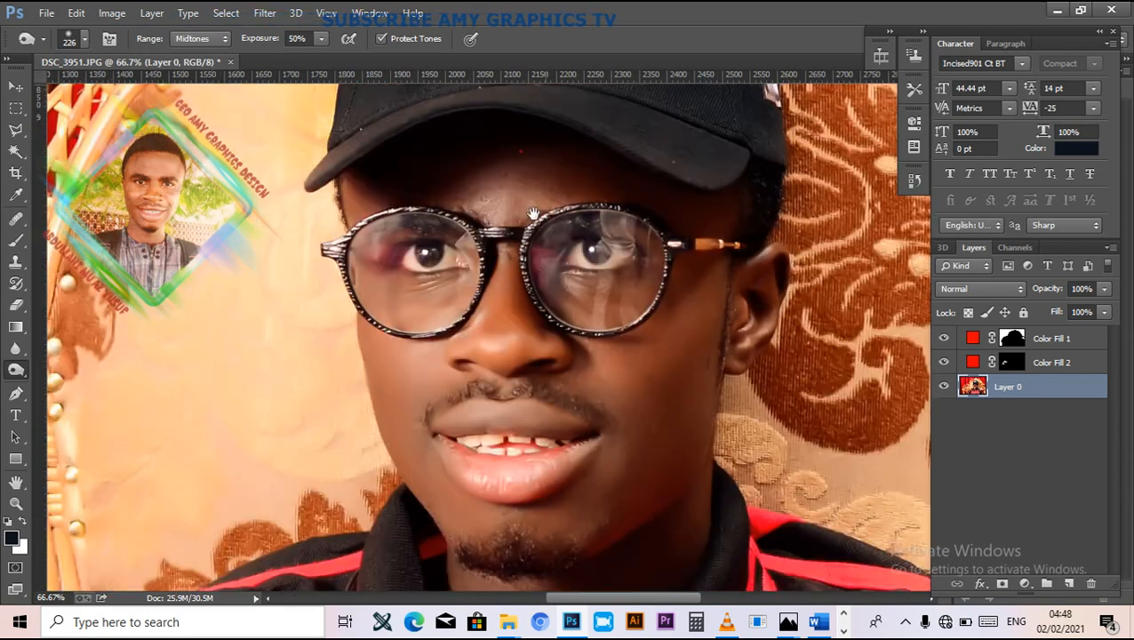
left_click(21, 93)
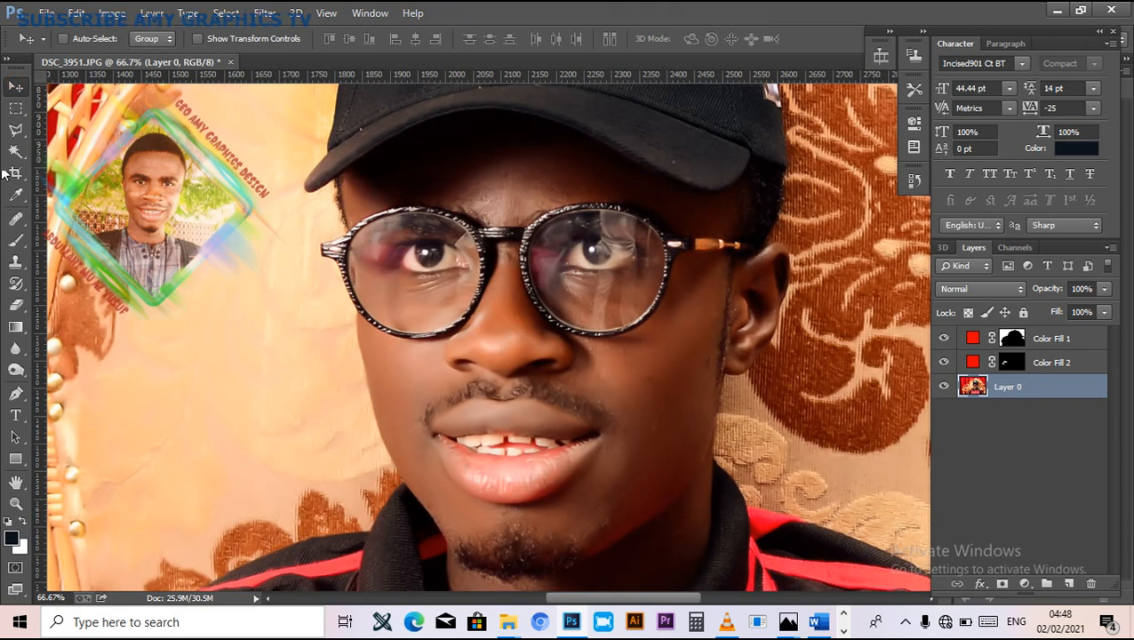
left_click(15, 130)
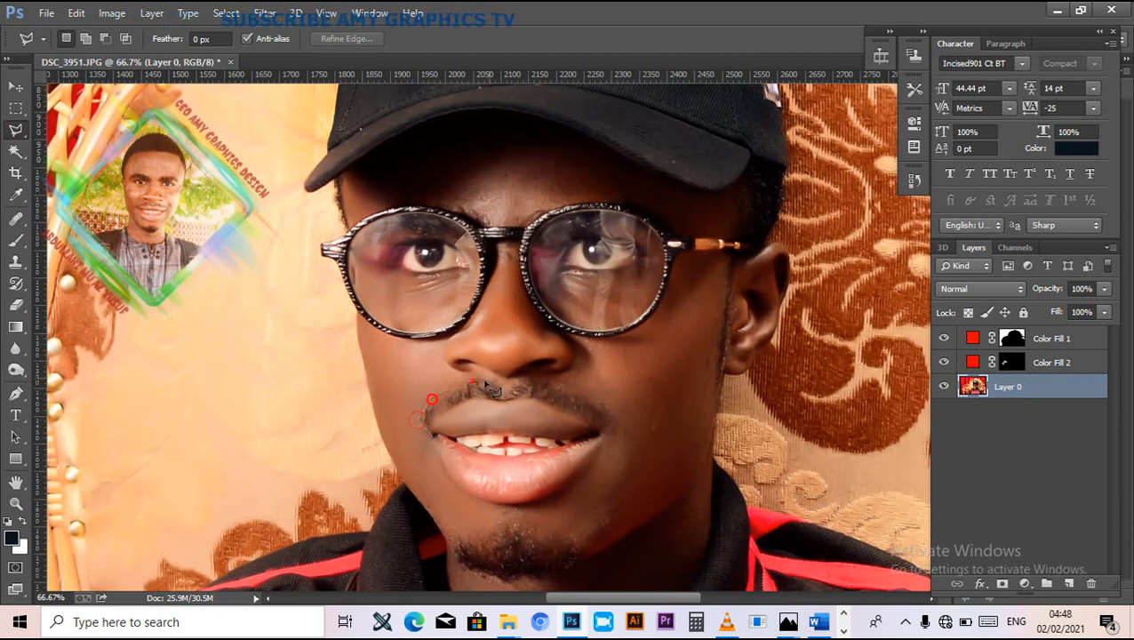
left_click(555, 384)
left_click(567, 397)
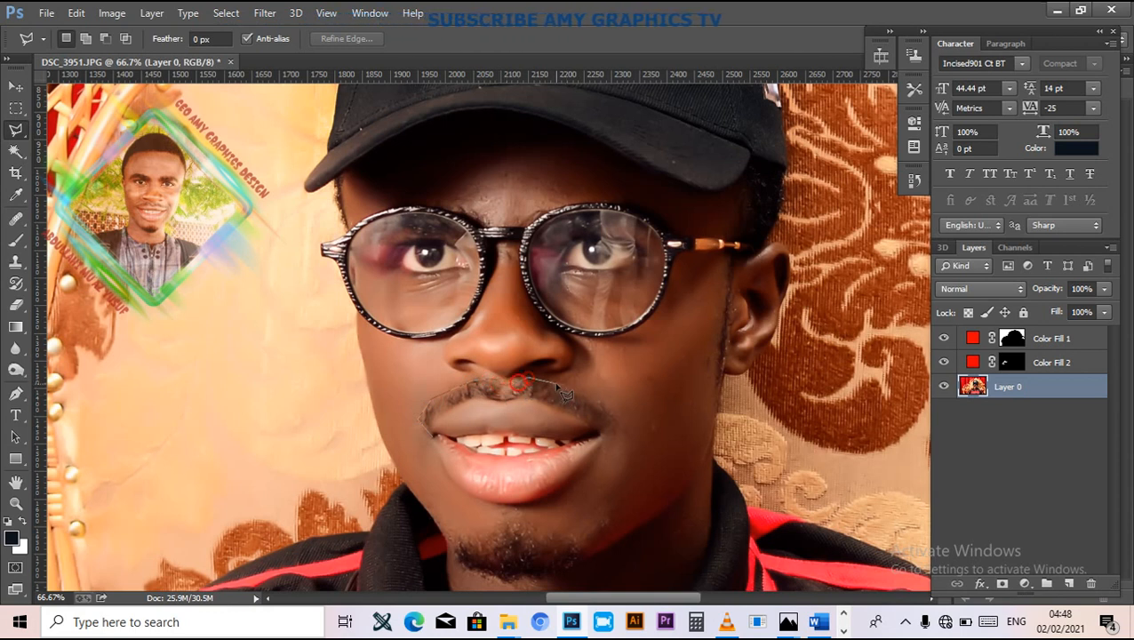
left_click(582, 396)
left_click(604, 409)
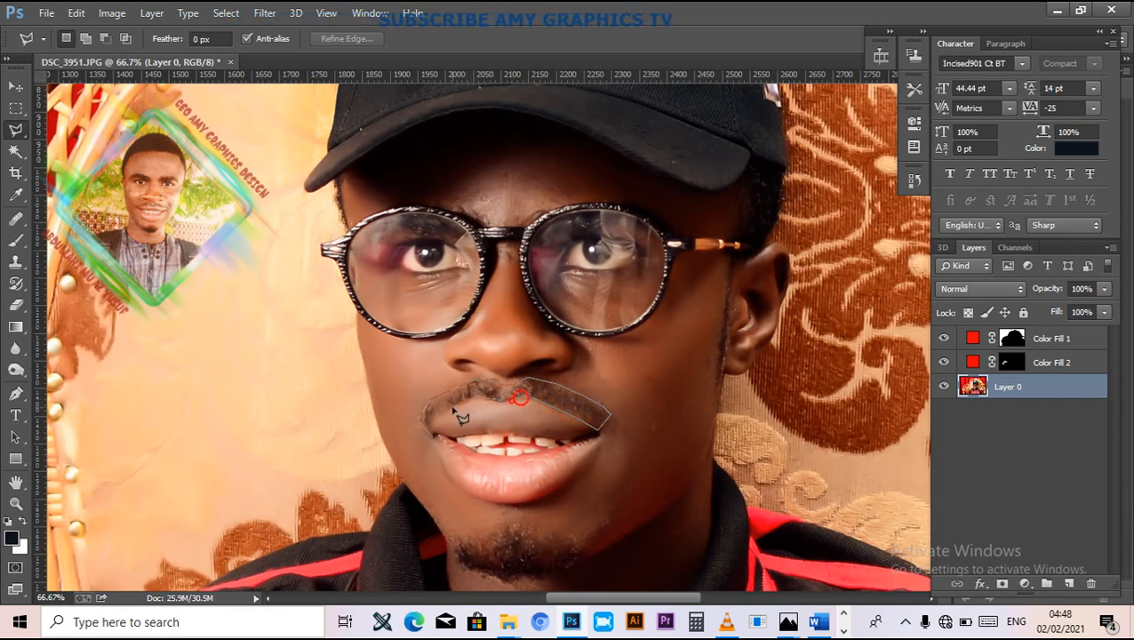
left_click(433, 428)
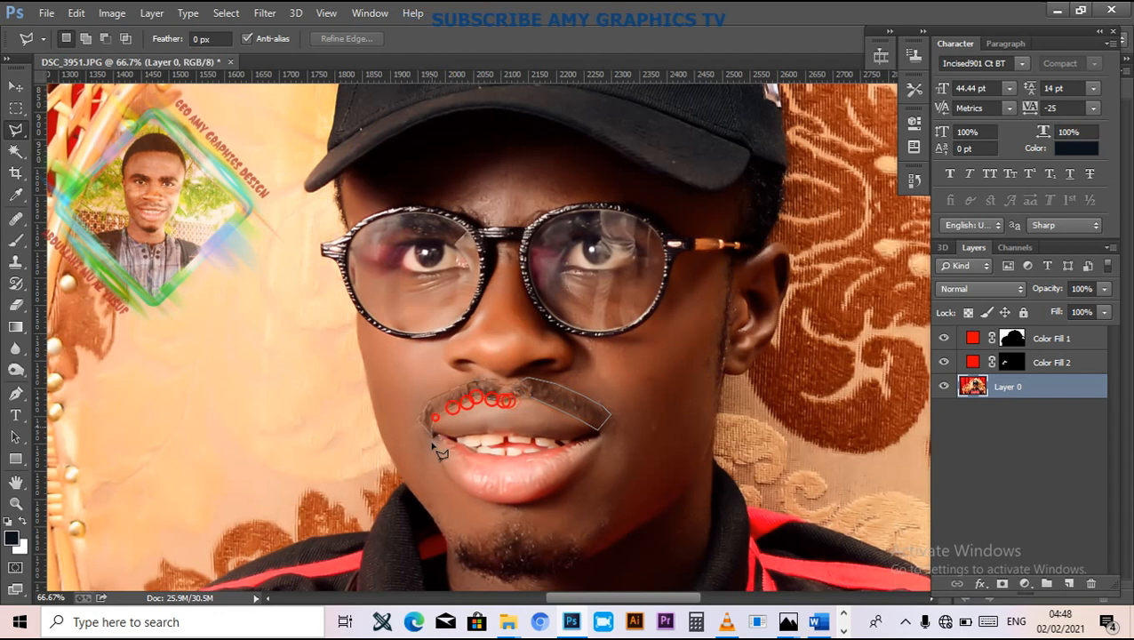
left_click(433, 431)
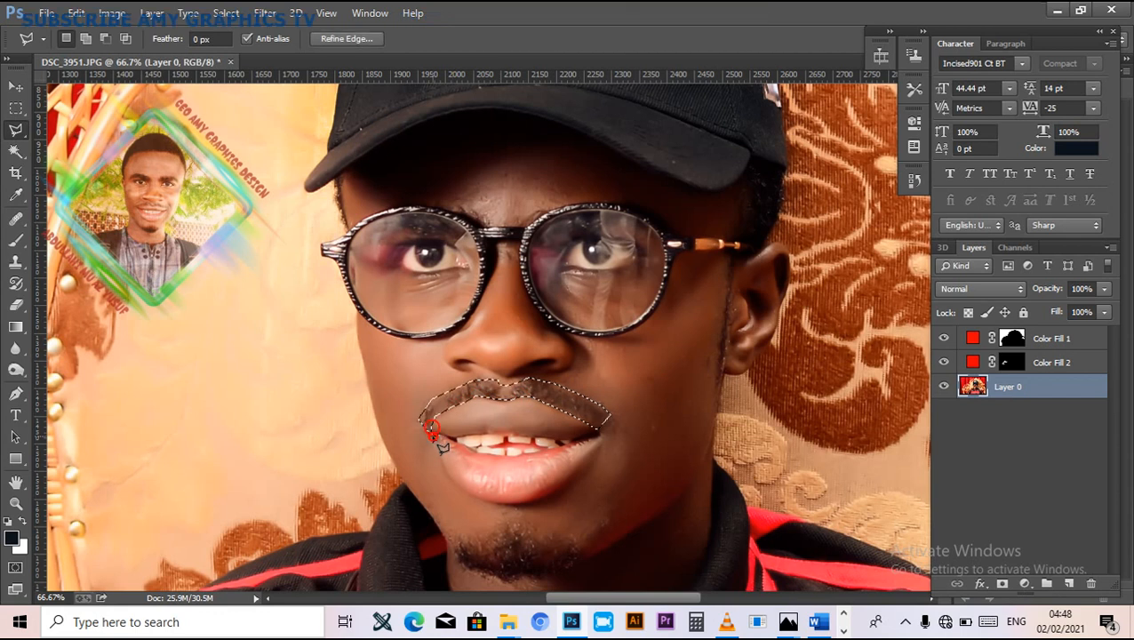
Step: Feather the moustache selection with a radius of 16 pixels
key("m")
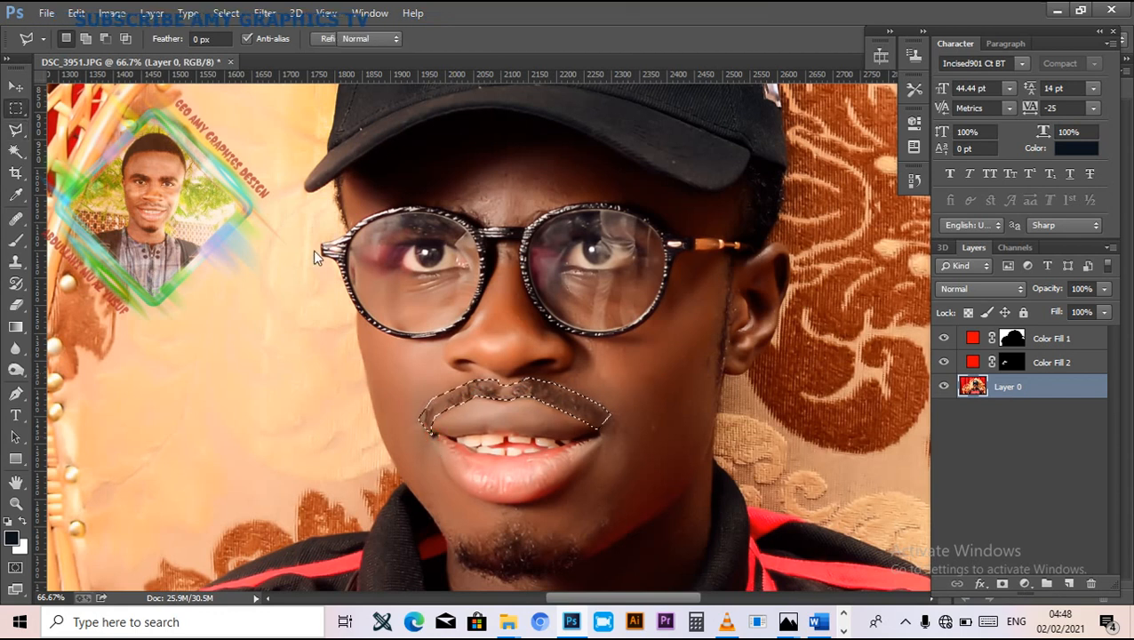
right_click(536, 397)
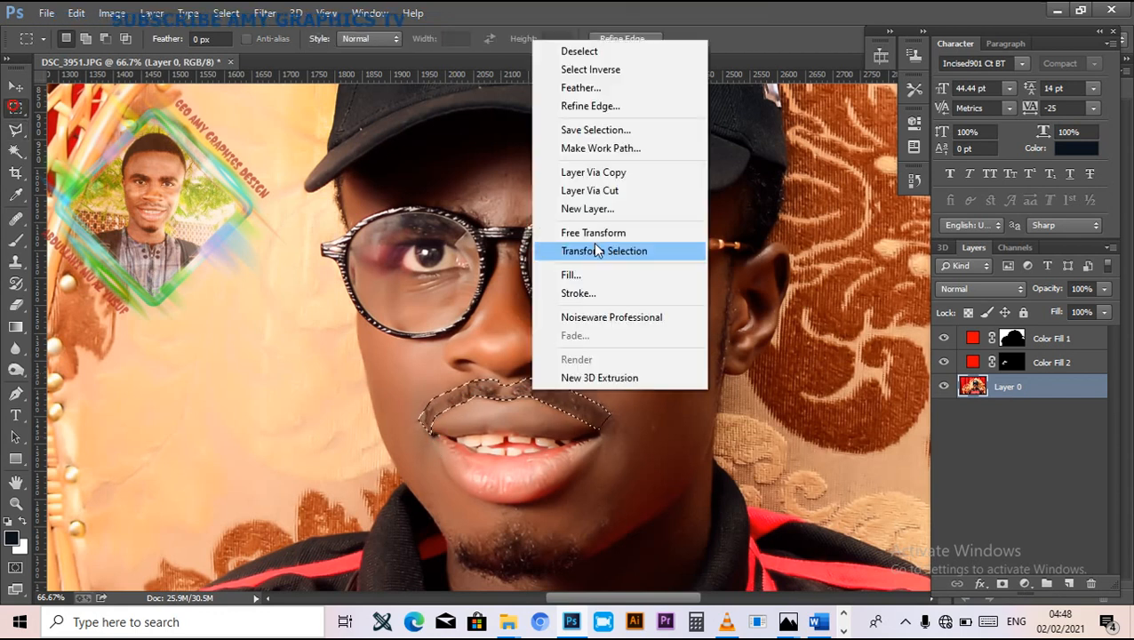
left_click(595, 86)
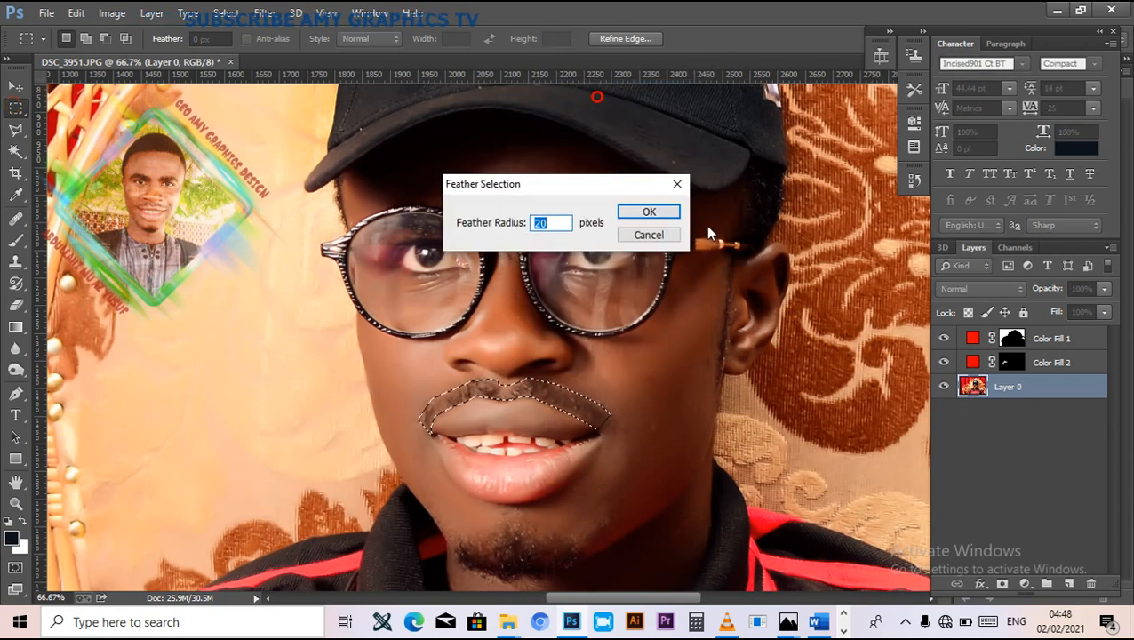
type("16")
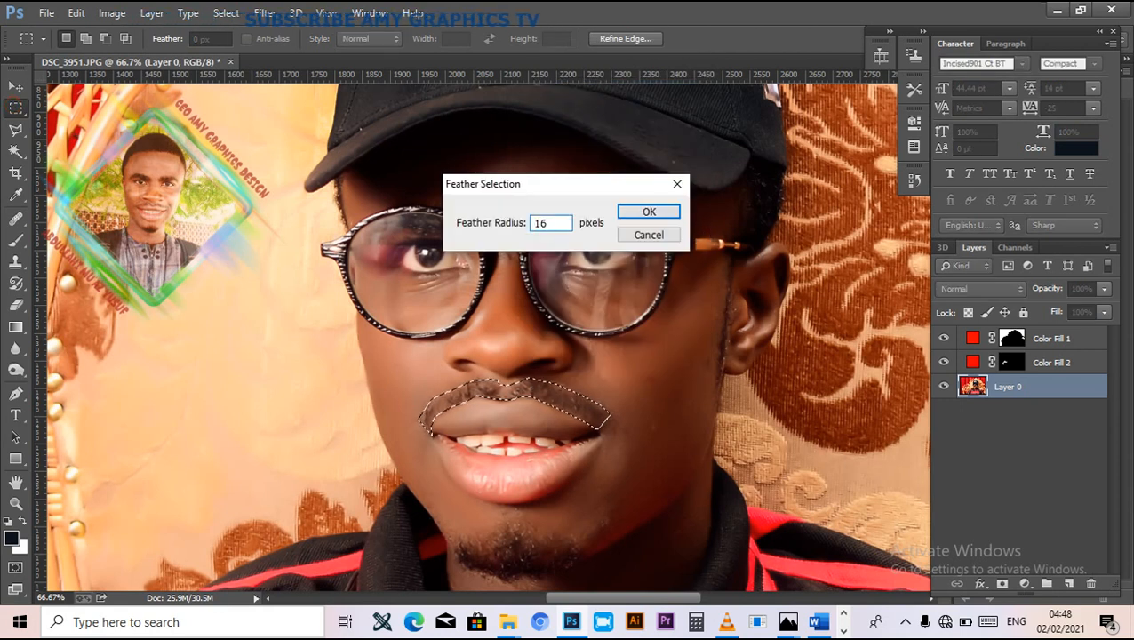
key("Return")
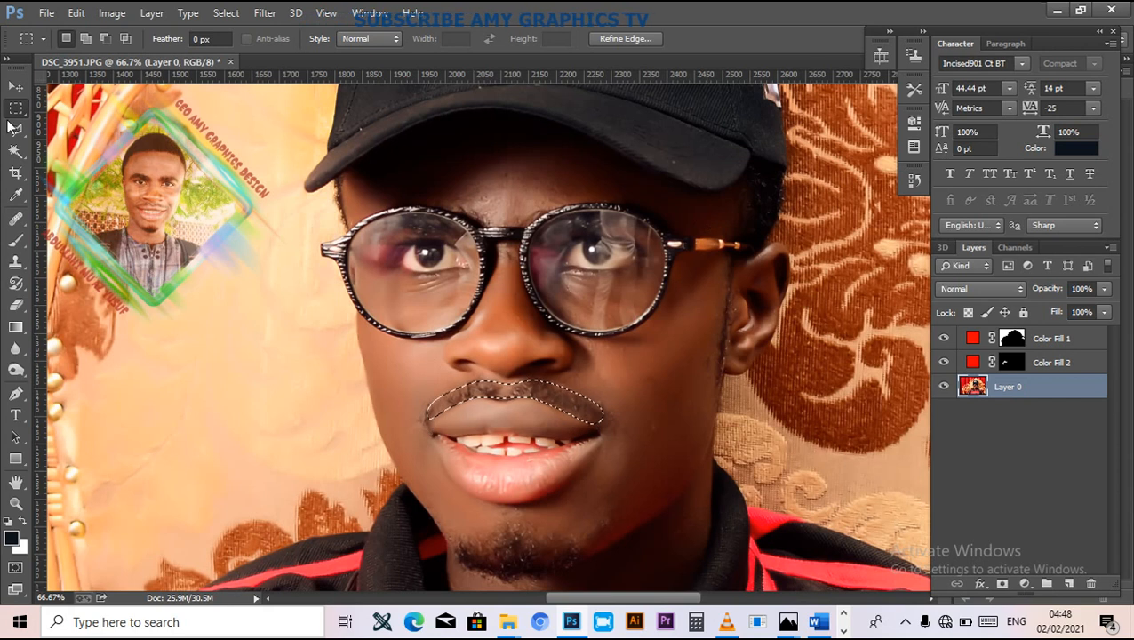
Step: Darken the selected moustache with Levels, starting from the Darker preset and setting the black input level to 45, and deselect it
key("ctrl+l")
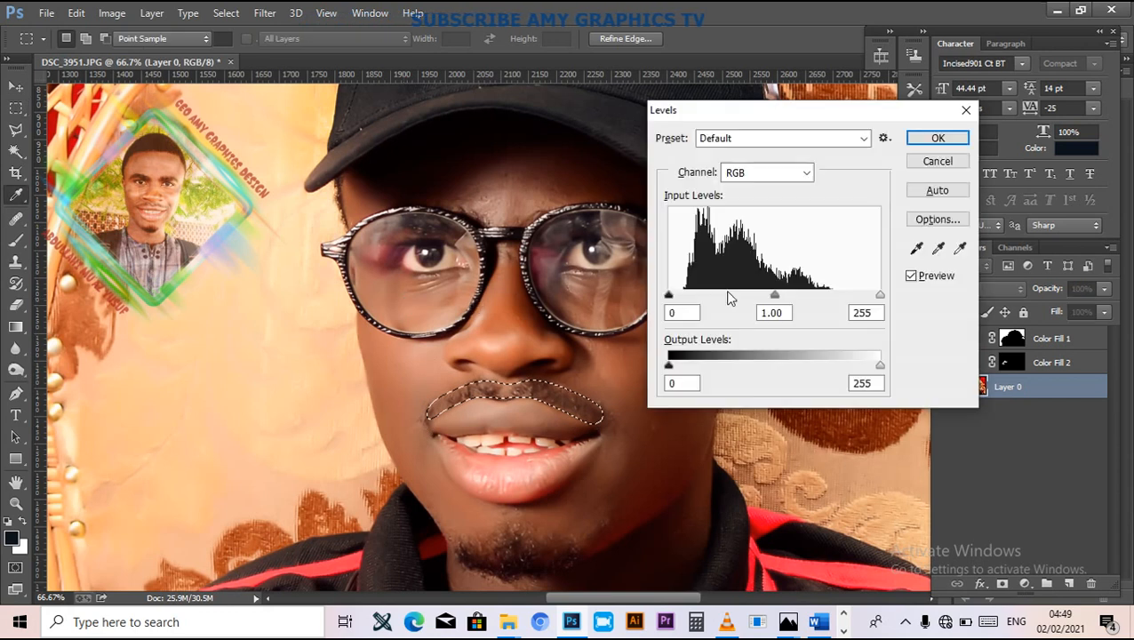
left_click_drag(670, 296, 700, 296)
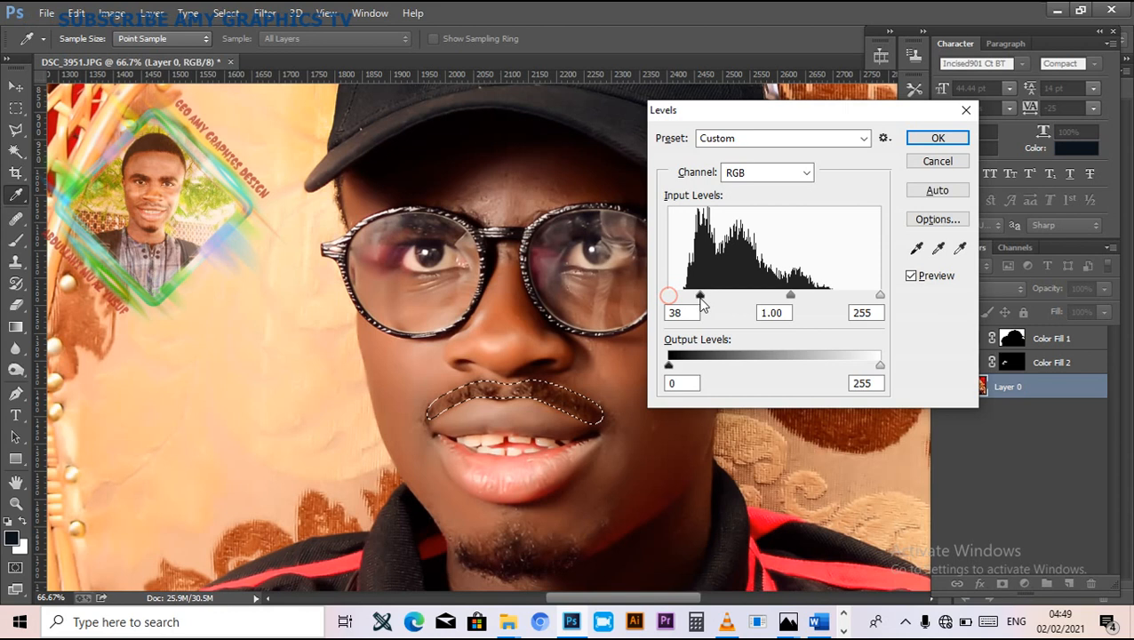
left_click_drag(700, 296, 670, 296)
left_click(742, 139)
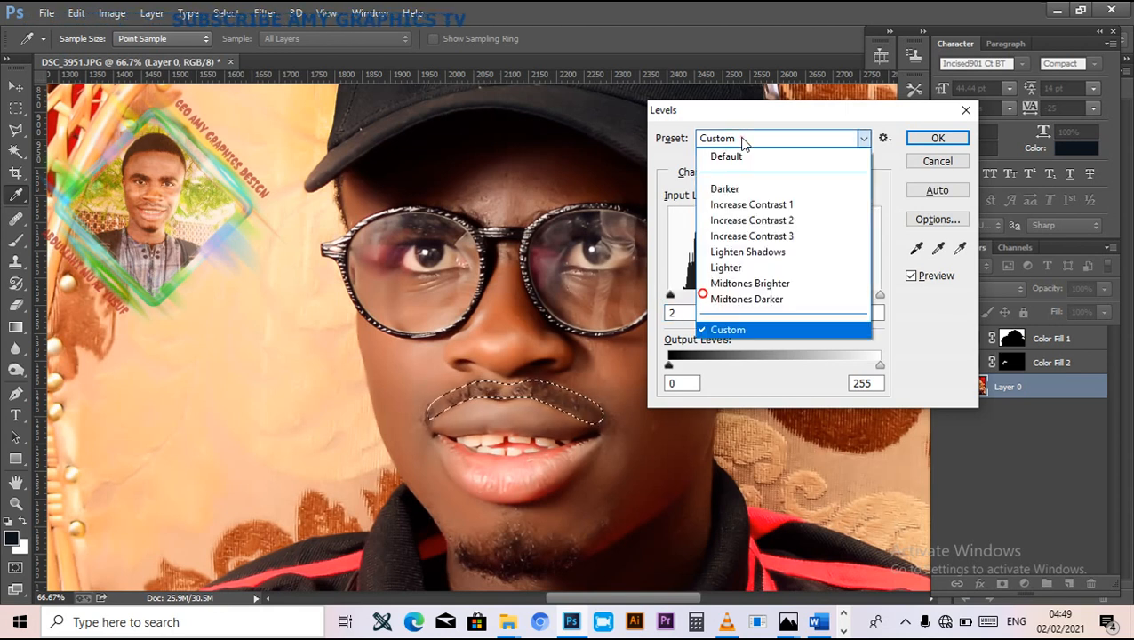
left_click(737, 189)
left_click_drag(680, 299, 706, 297)
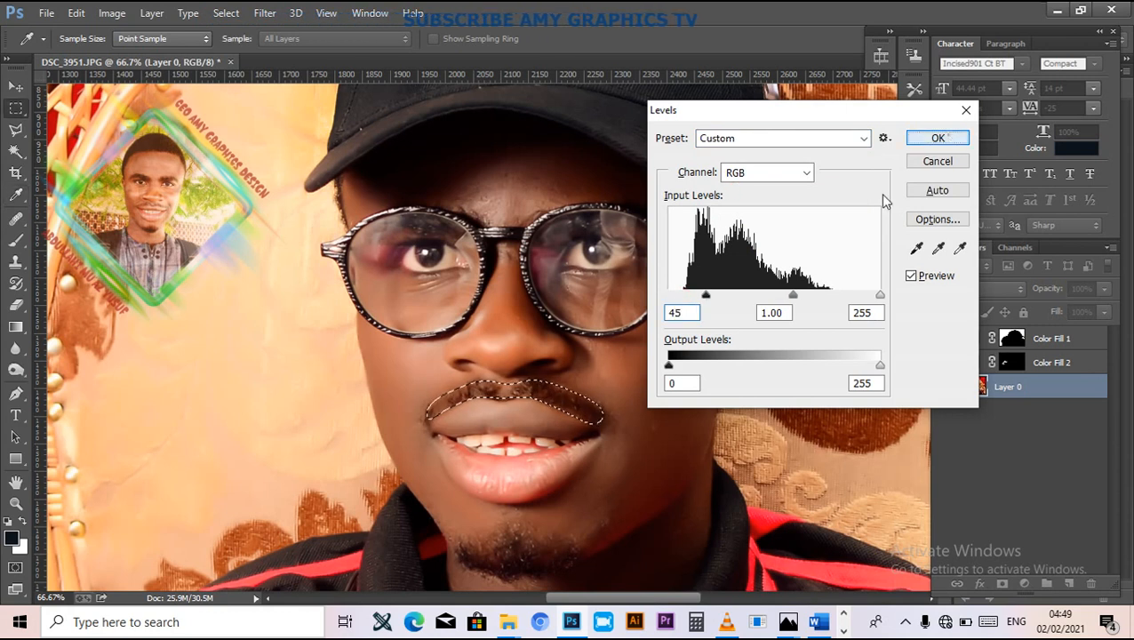
left_click(961, 110)
key("m")
left_click(725, 404)
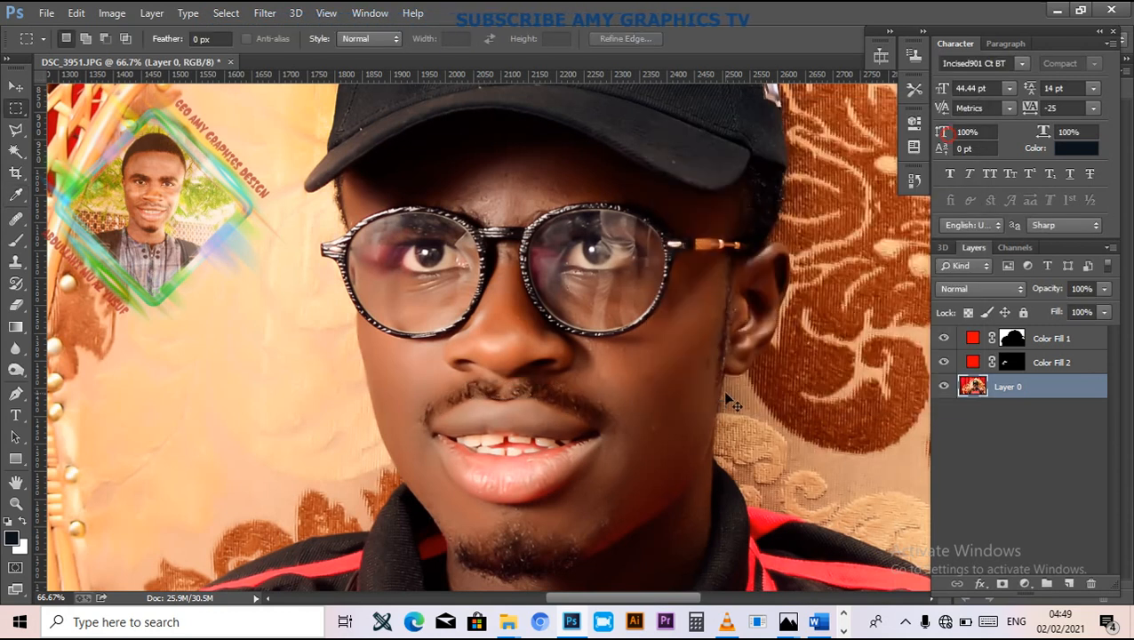
Step: Examine the moustache retouch in the context of the wider portrait at 33.3% magnification
key("ctrl+minus")
key("ctrl+minus")
key("ctrl+minus")
key("ctrl+minus")
key("ctrl+minus")
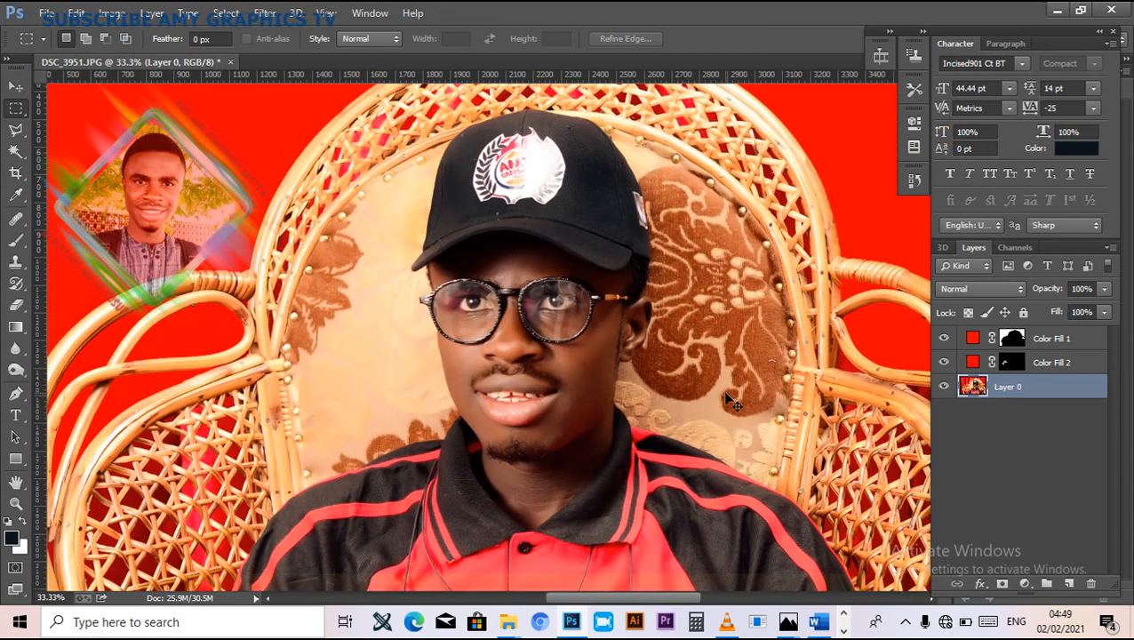
Step: Undo the last Levels darkening of the moustache and bring back its feathered selection
key("ctrl+plus")
key("ctrl+plus")
key("ctrl+plus")
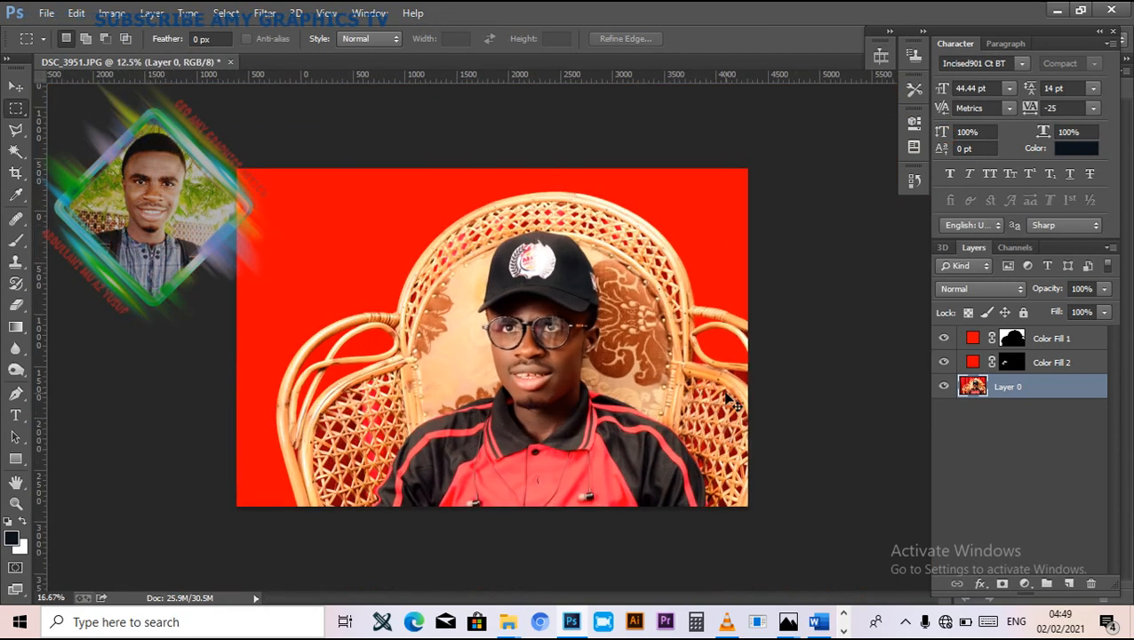
key("ctrl+plus")
key("ctrl+plus")
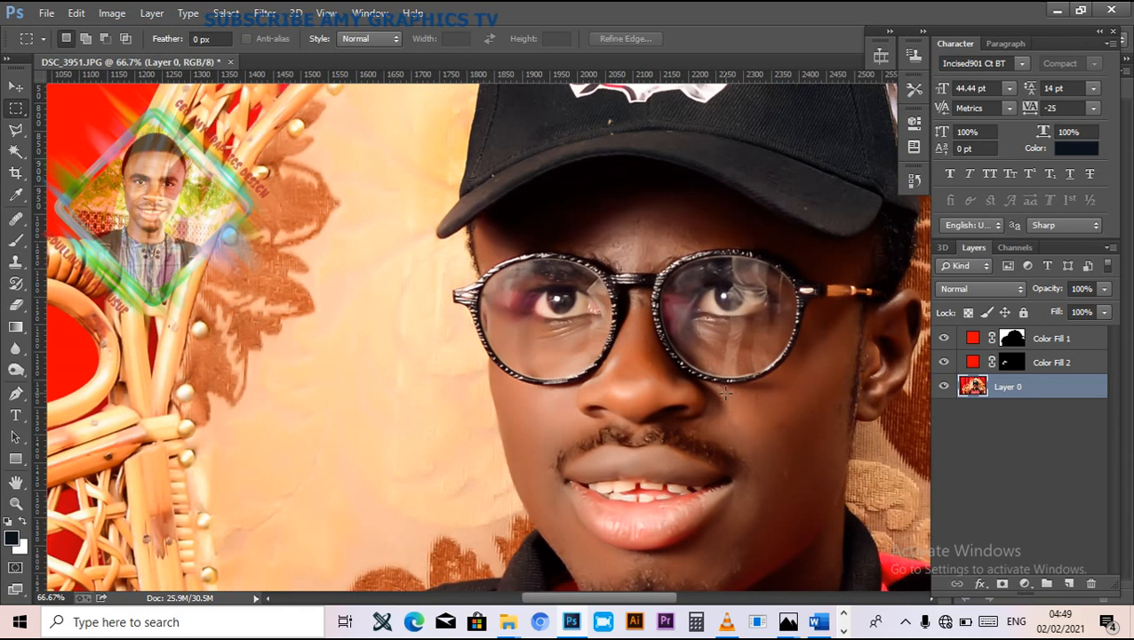
left_click_drag(684, 453, 603, 360)
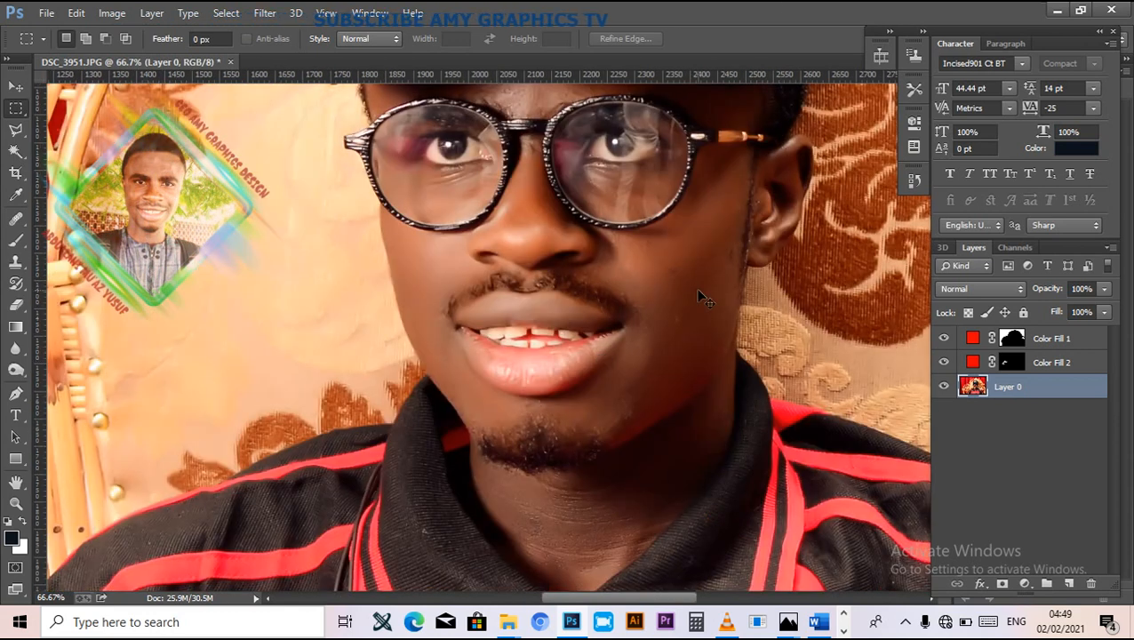
key("ctrl+z")
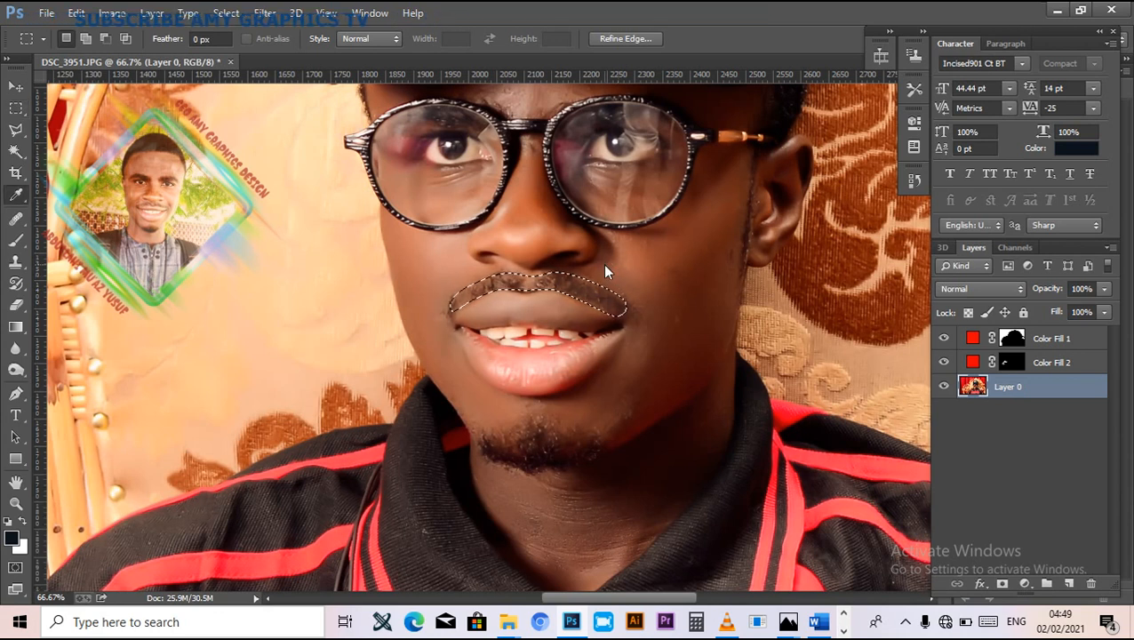
Step: Darken the selected moustache with Levels, using a black input level of 2 and a white output level of 154, and deselect it
key("ctrl+l")
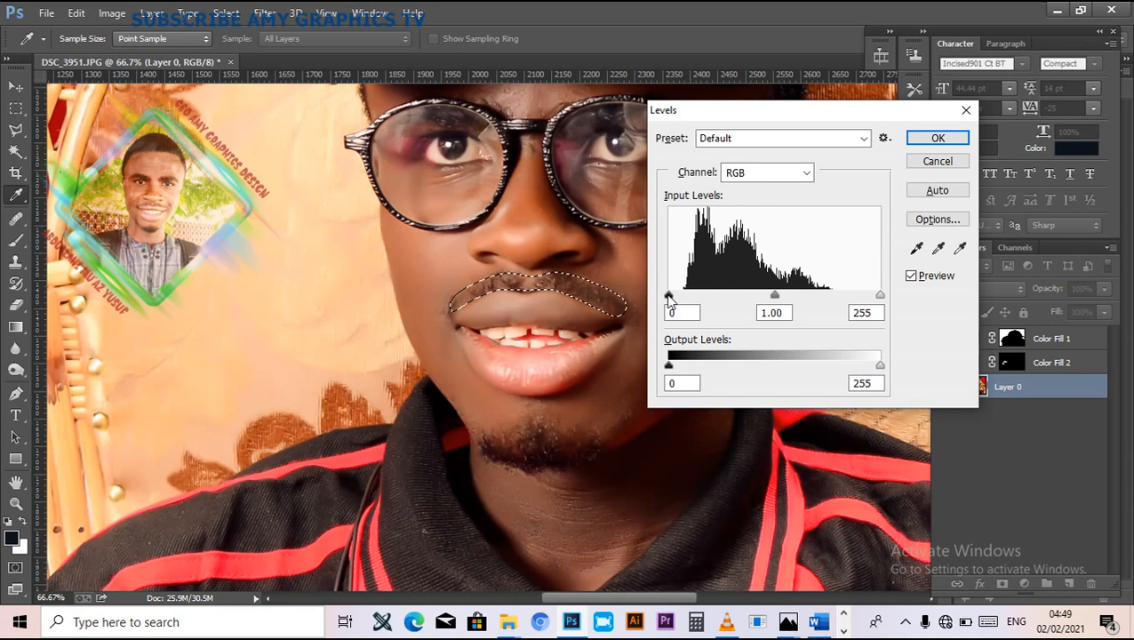
left_click_drag(669, 296, 671, 296)
mouse_move(673, 367)
left_mouse_down()
mouse_move(698, 368)
mouse_move(662, 375)
left_mouse_up()
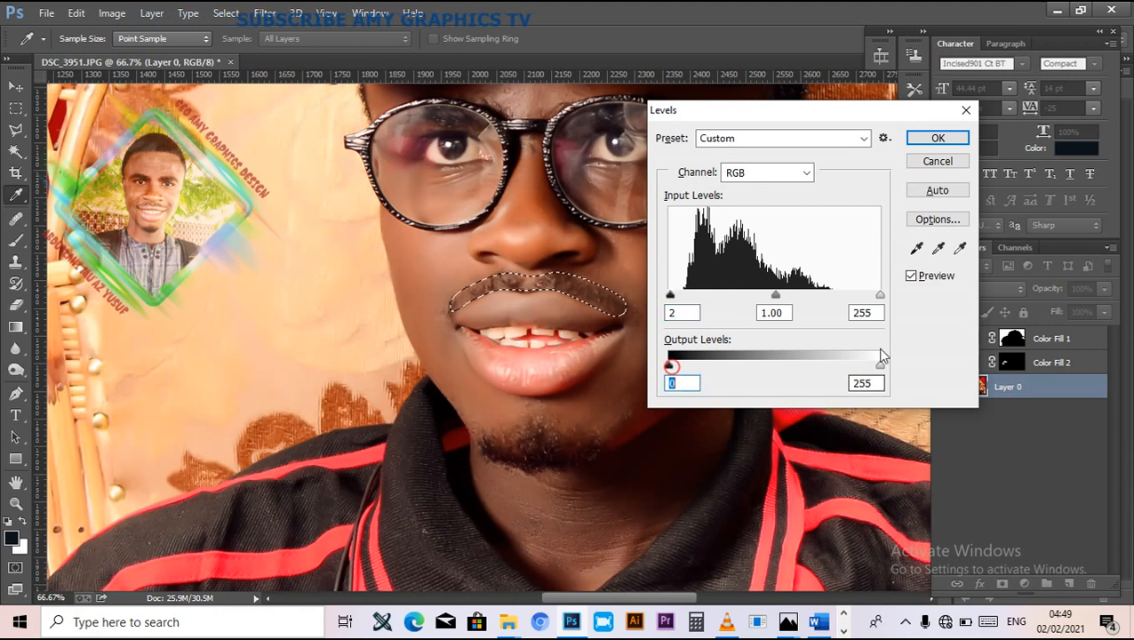
left_click_drag(878, 369, 801, 383)
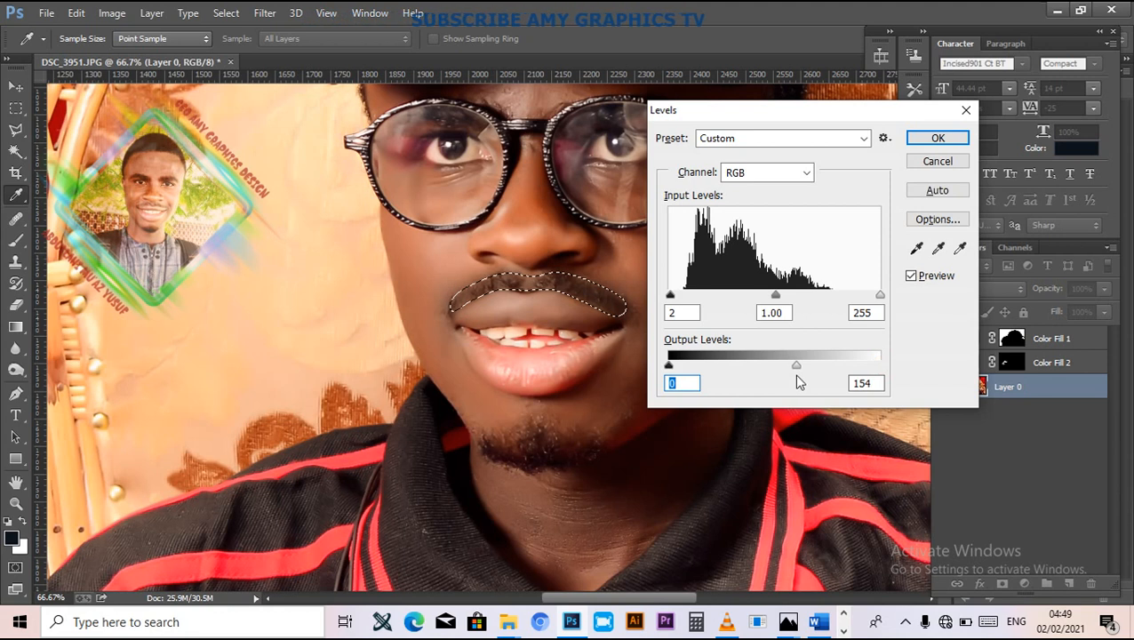
left_click_drag(797, 376, 798, 377)
left_click(916, 141)
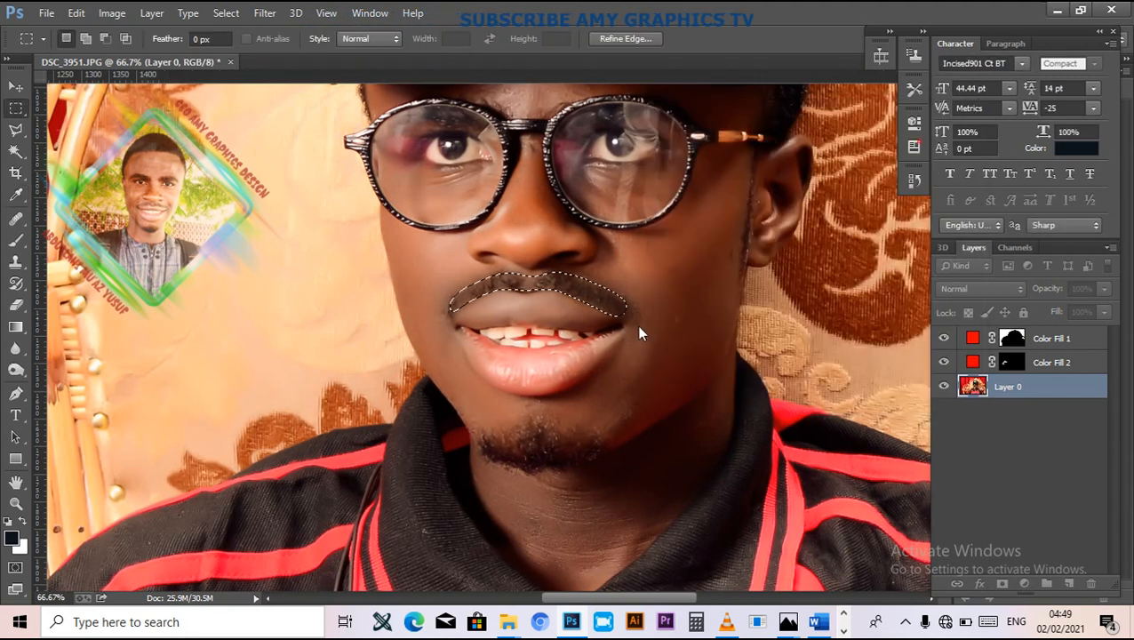
key("ctrl+d")
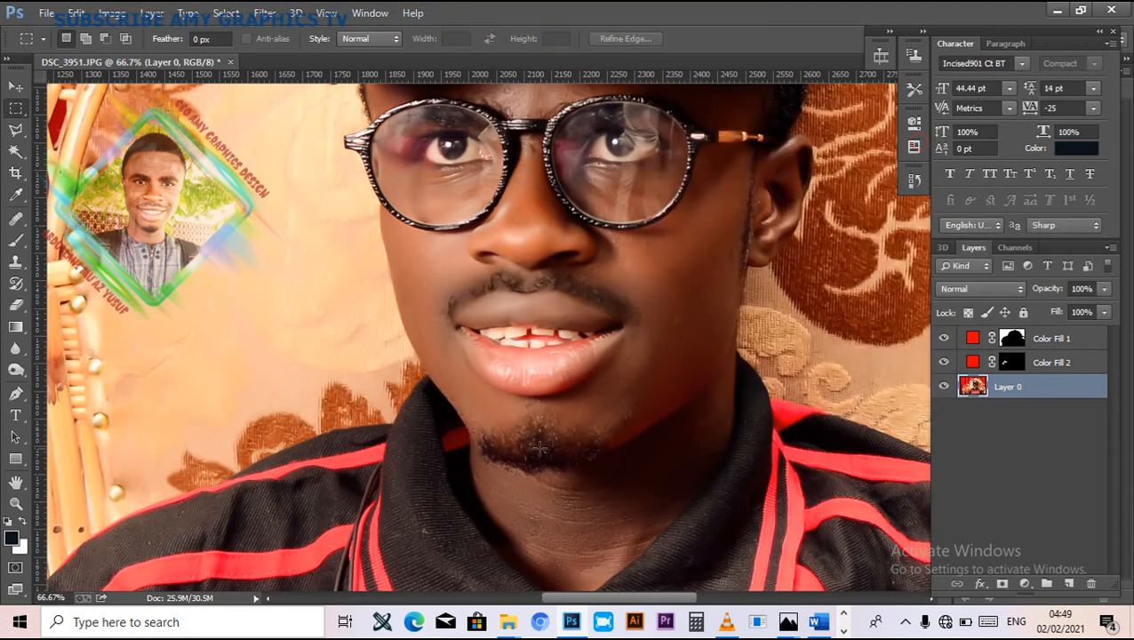
Step: Undo the moustache's Levels darkening and the feathering of its selection, restoring the original lasso outline
left_click(14, 133)
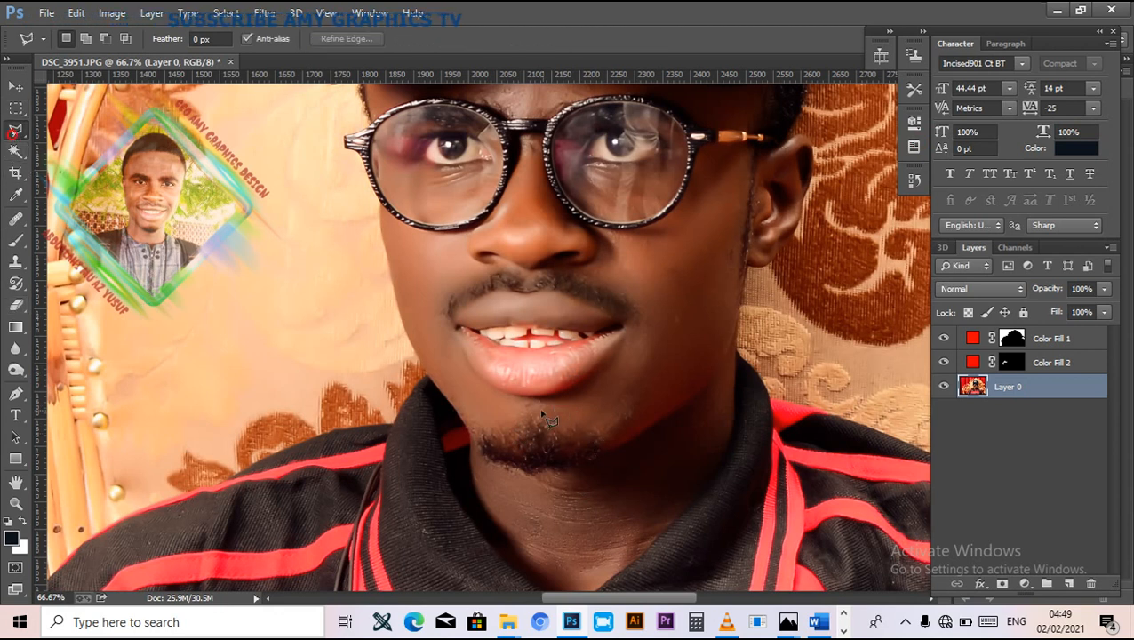
scroll(537, 407, "down", 4)
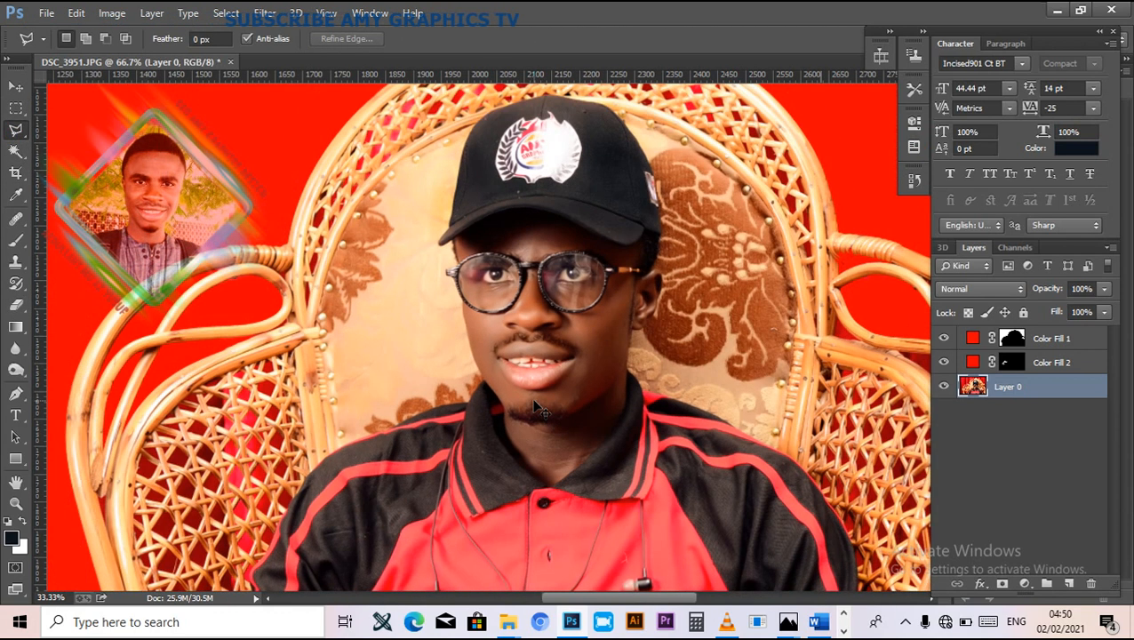
scroll(537, 407, "down", 1)
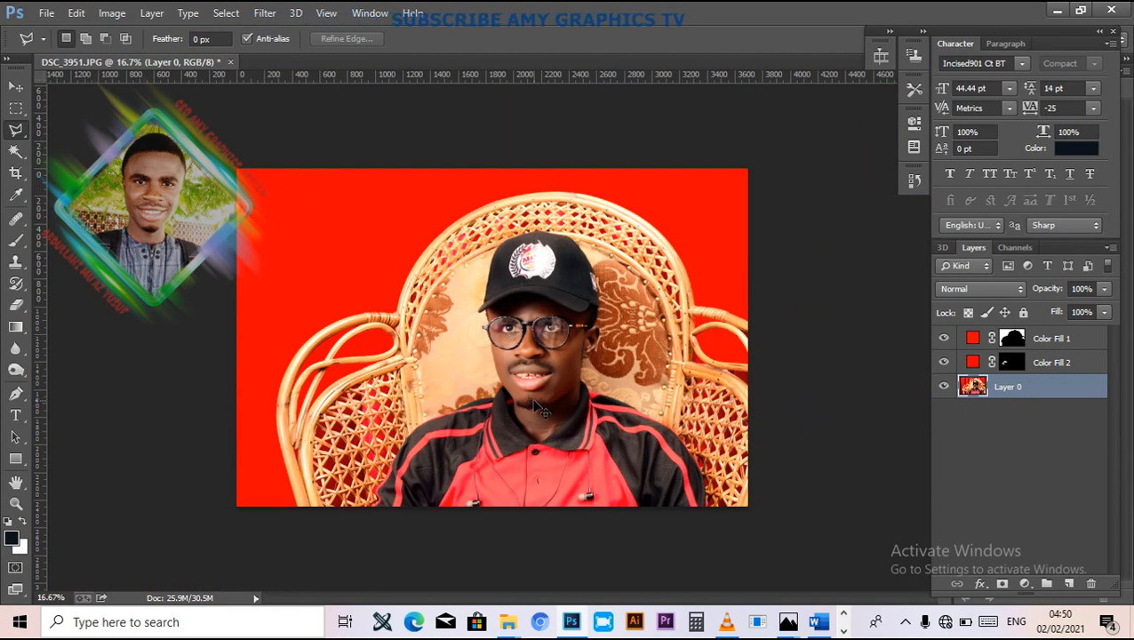
scroll(538, 407, "up", 2)
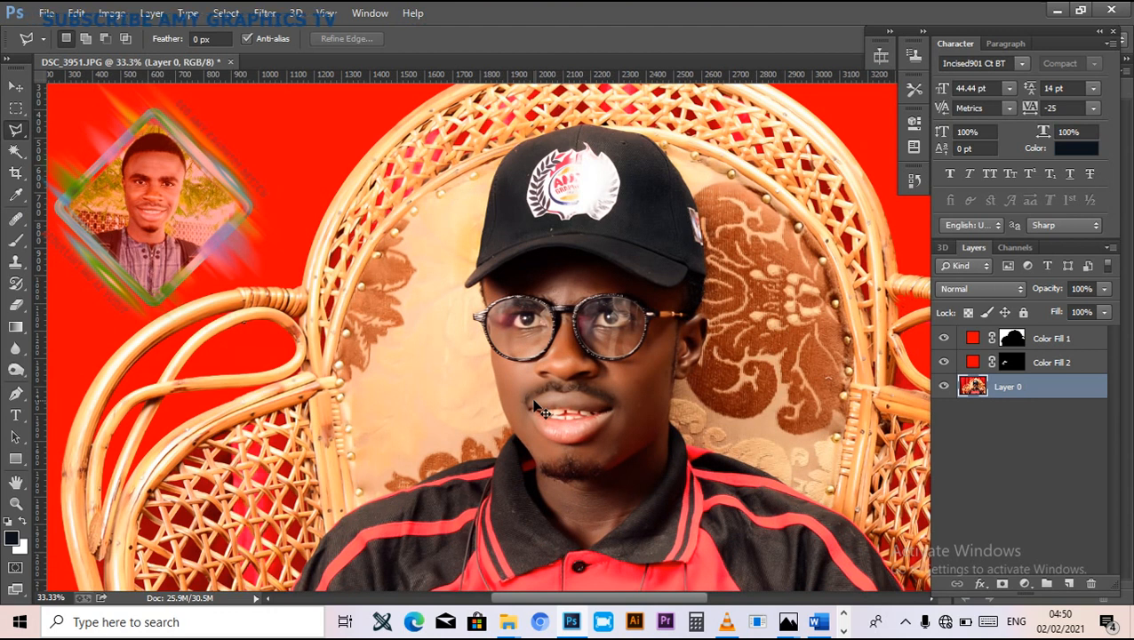
scroll(538, 407, "up", 1)
scroll(537, 408, "up", 1)
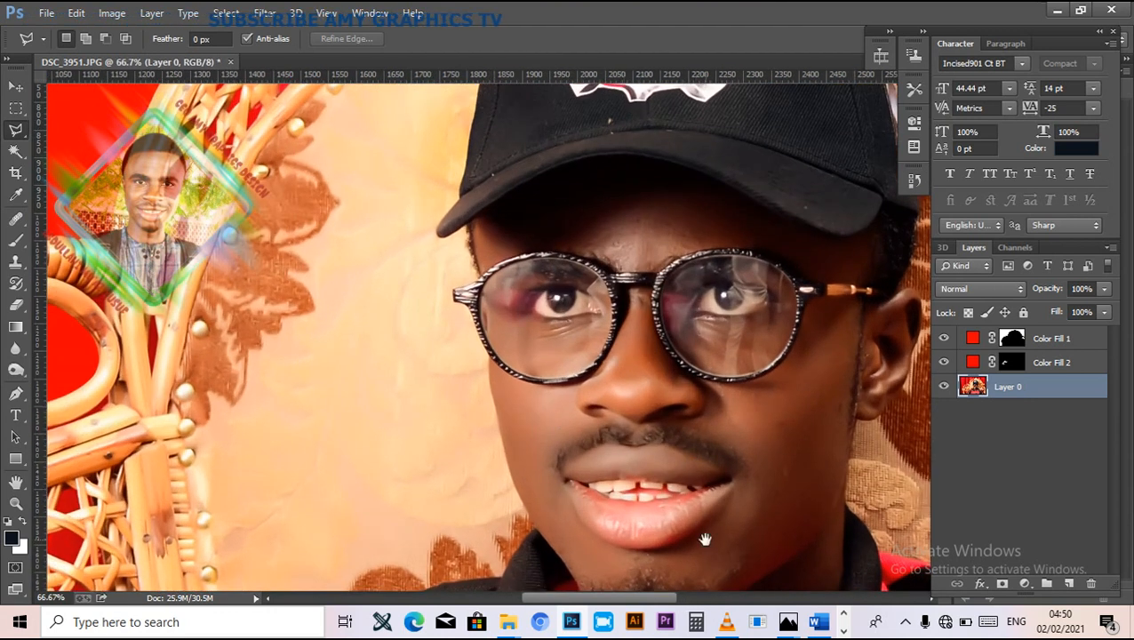
left_click_drag(708, 529, 566, 415)
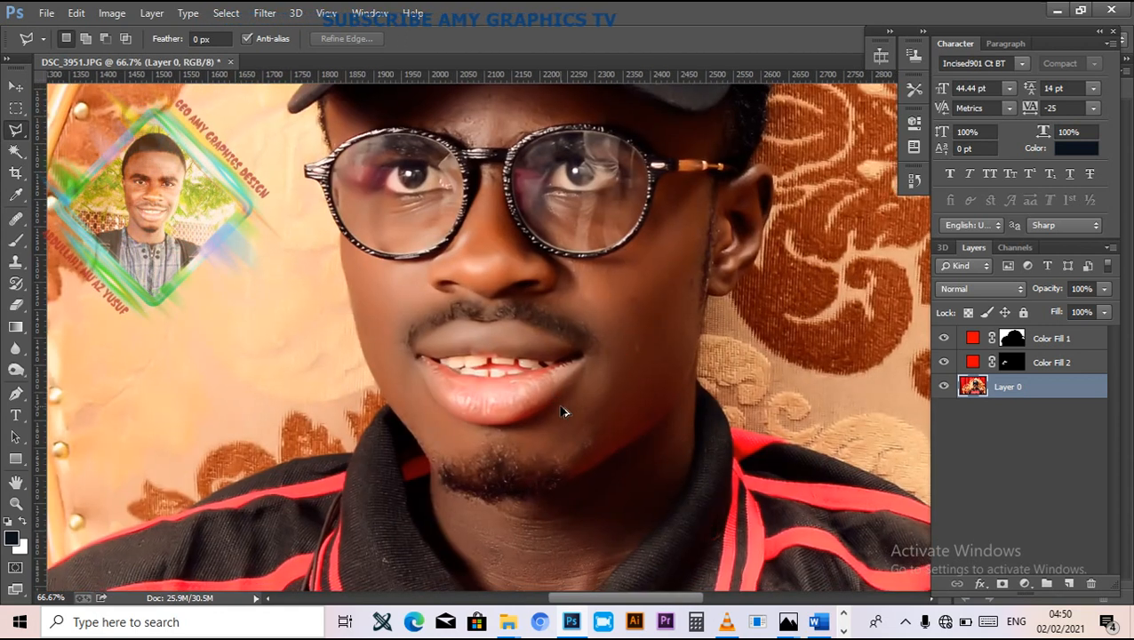
key("ctrl+z")
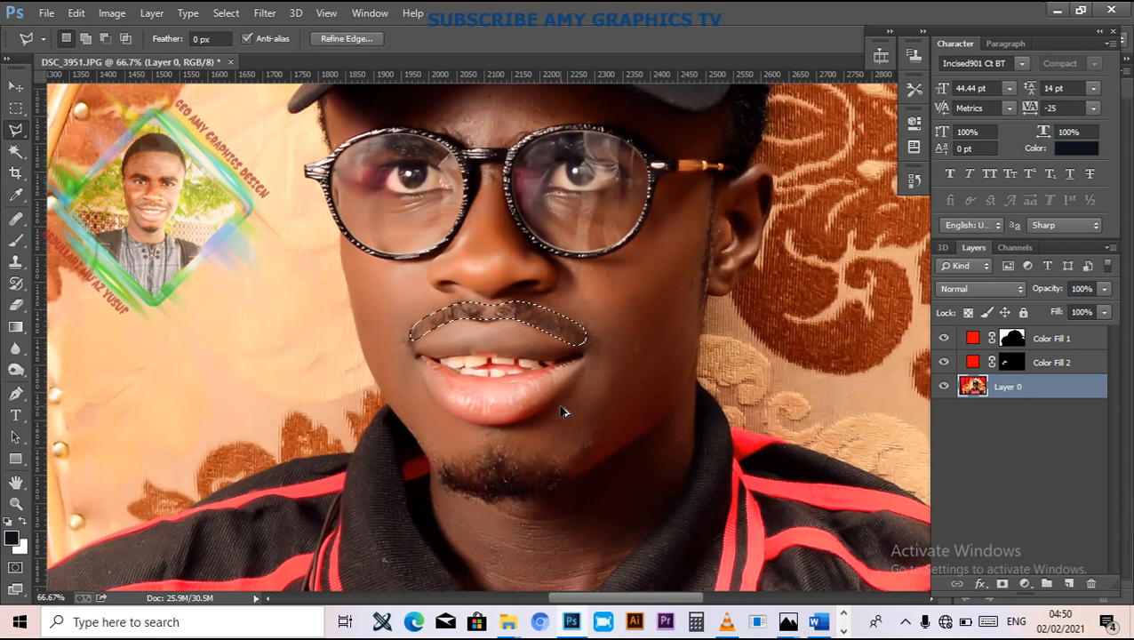
key("ctrl+alt+z")
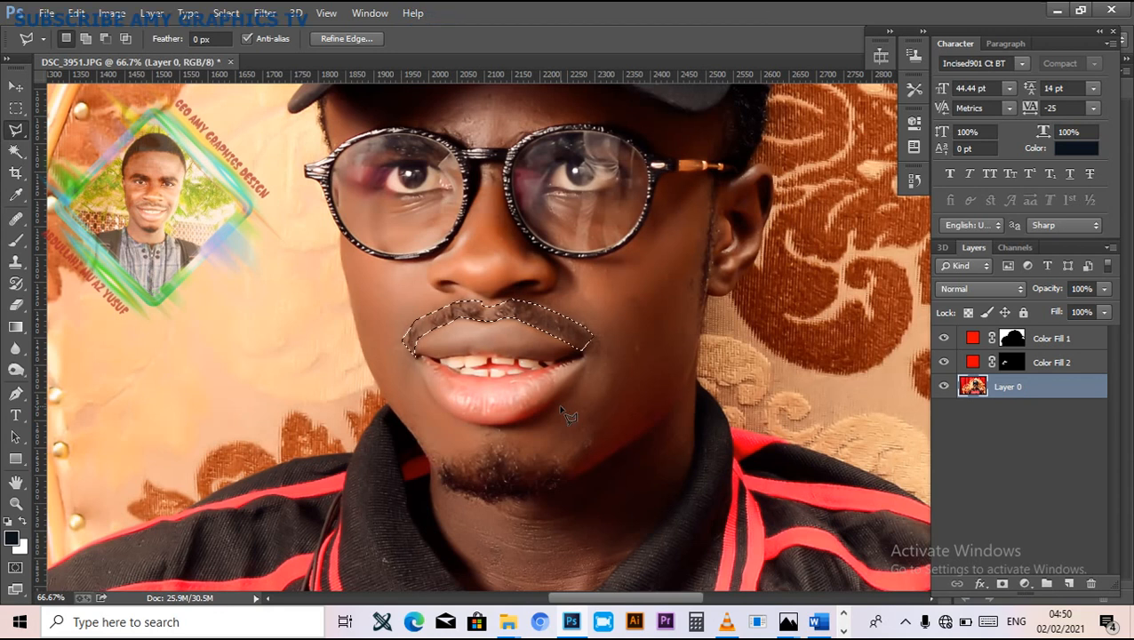
Step: Feather the restored moustache selection with a radius of 16 pixels
left_click(15, 108)
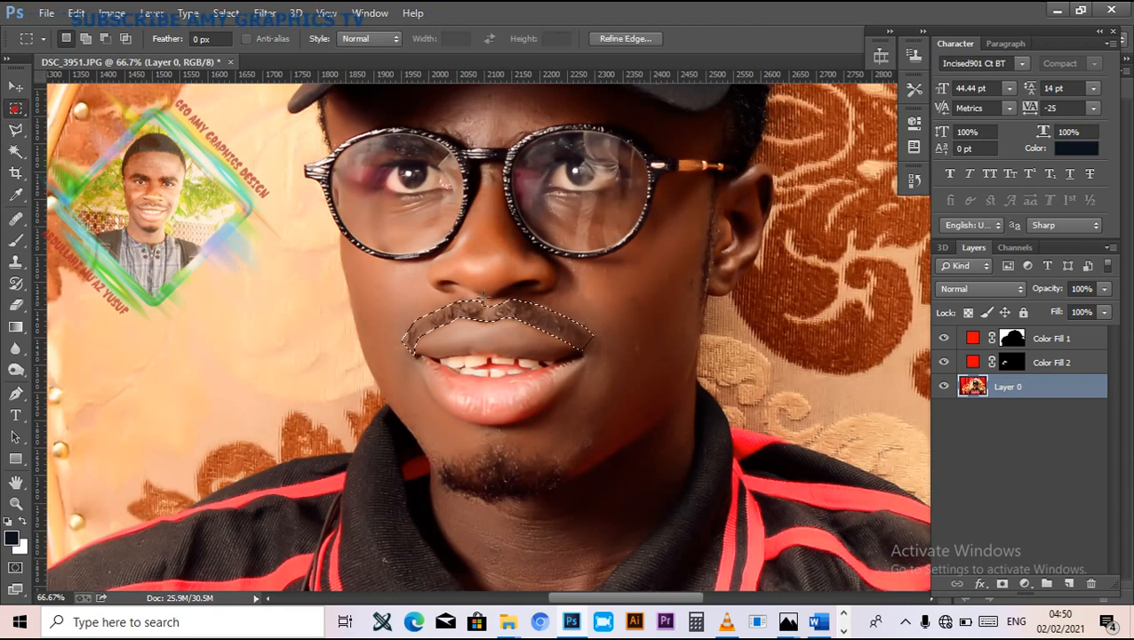
right_click(492, 312)
left_click(571, 306)
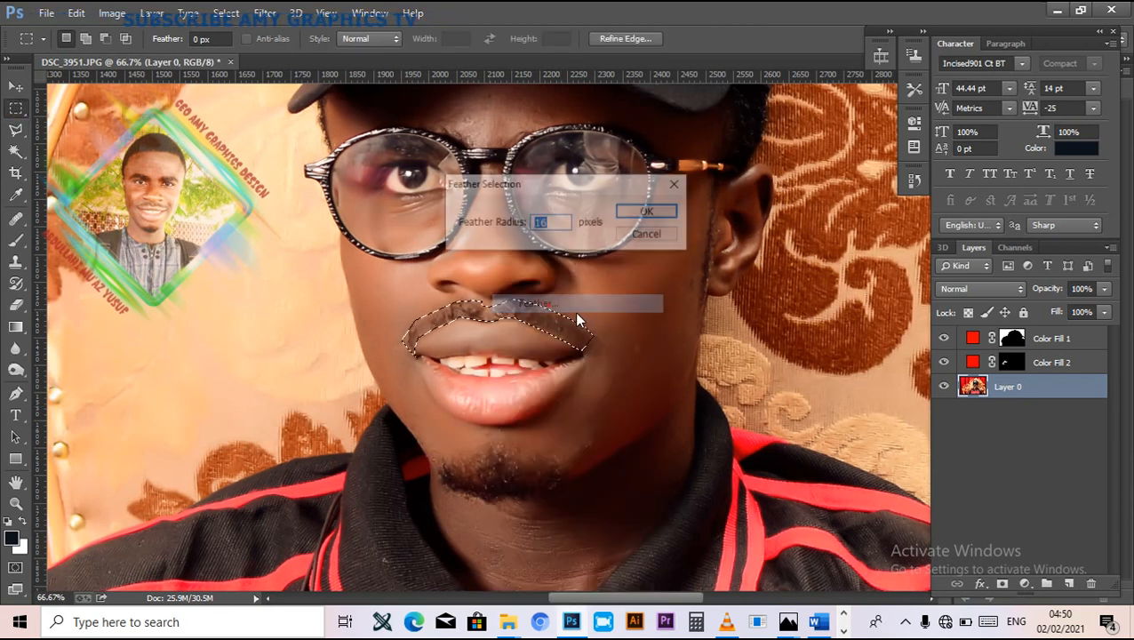
key("Return")
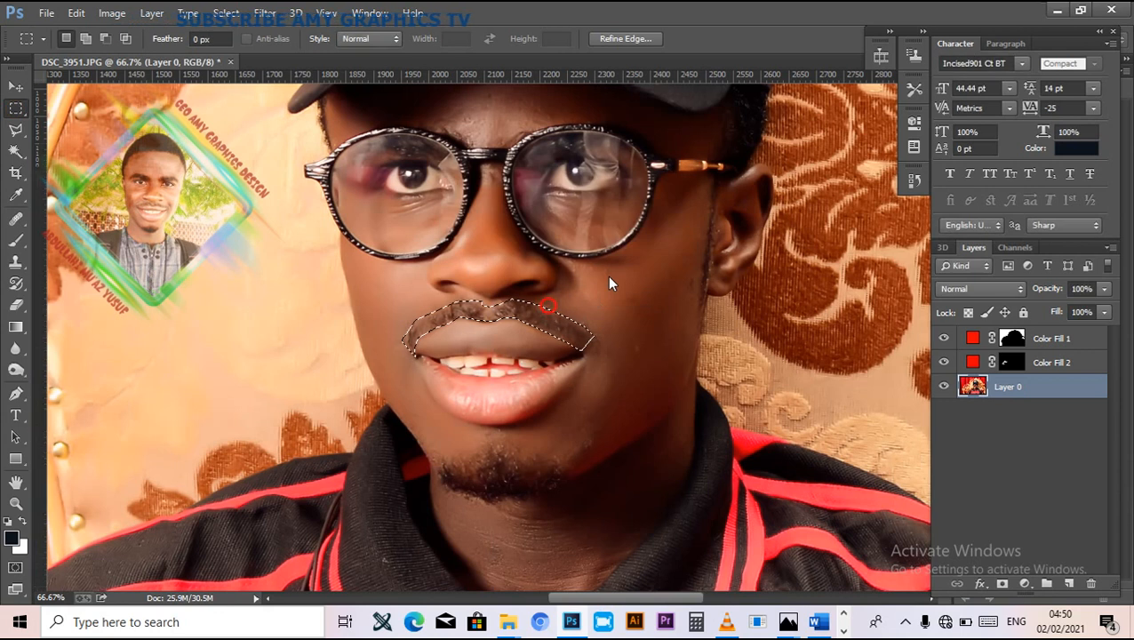
Step: Darken the selected moustache with Levels at a black input level of 33, and deselect it
key("ctrl+l")
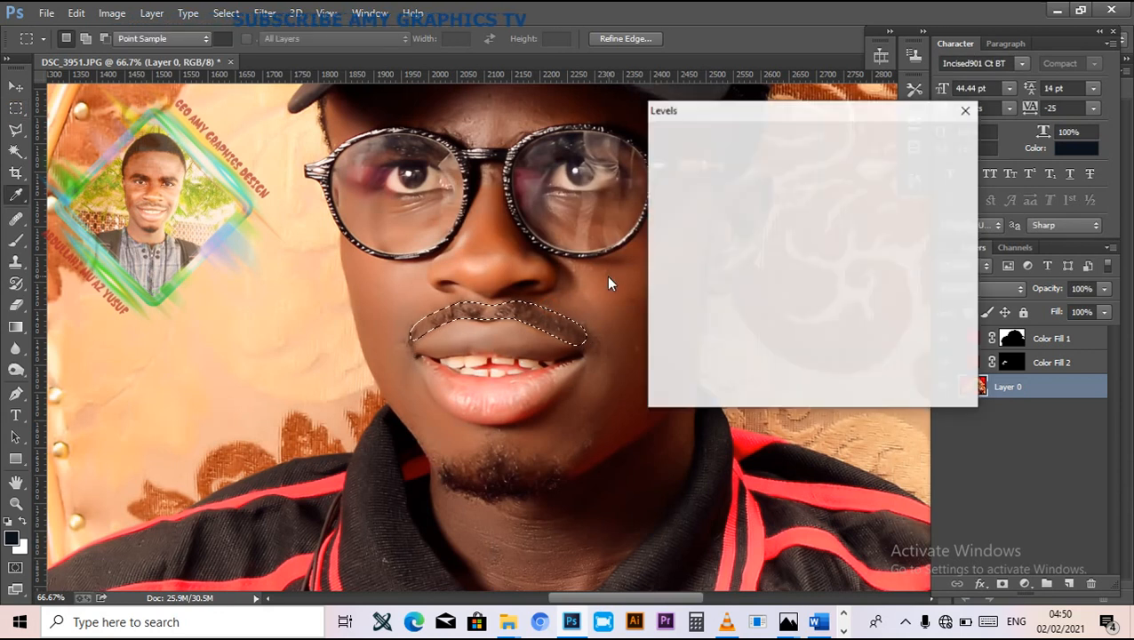
left_click_drag(668, 296, 698, 303)
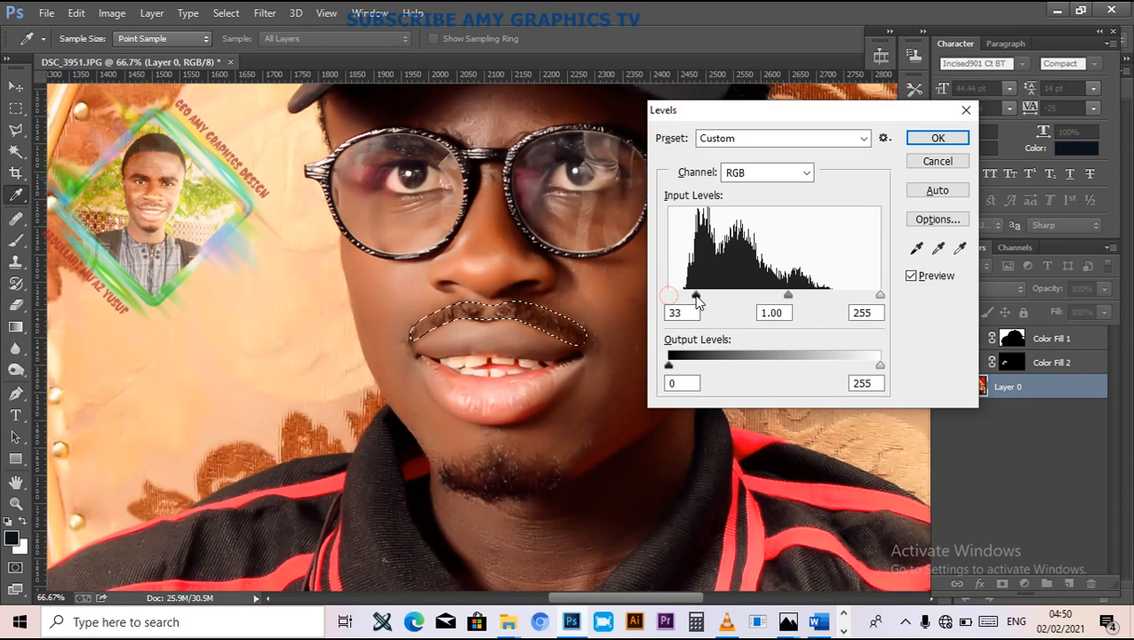
left_click(919, 138)
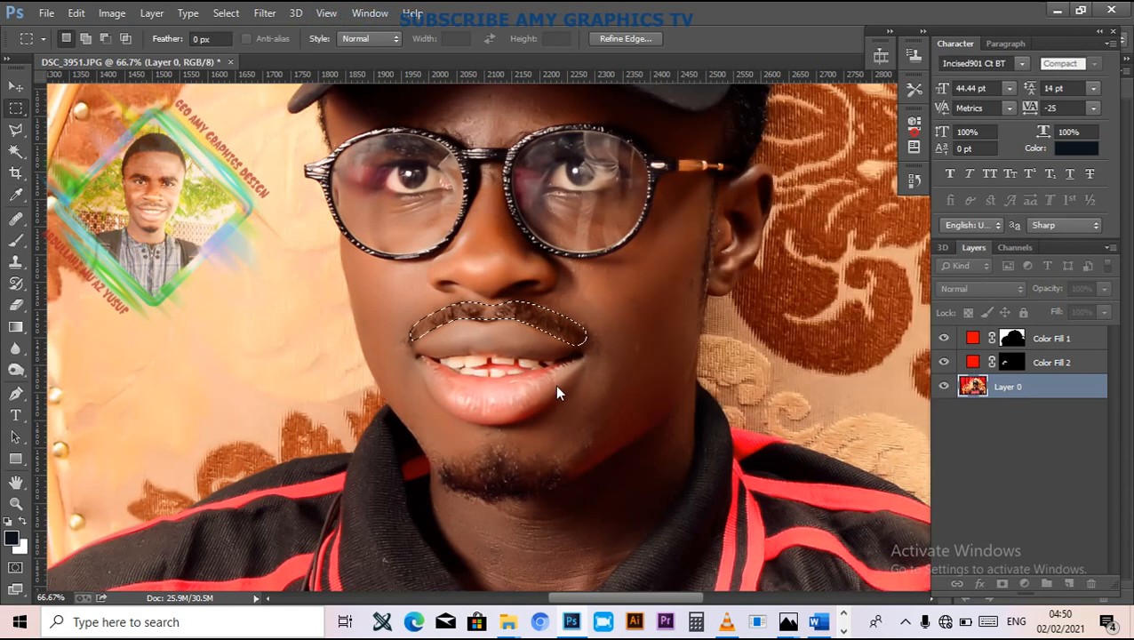
key("ctrl+d")
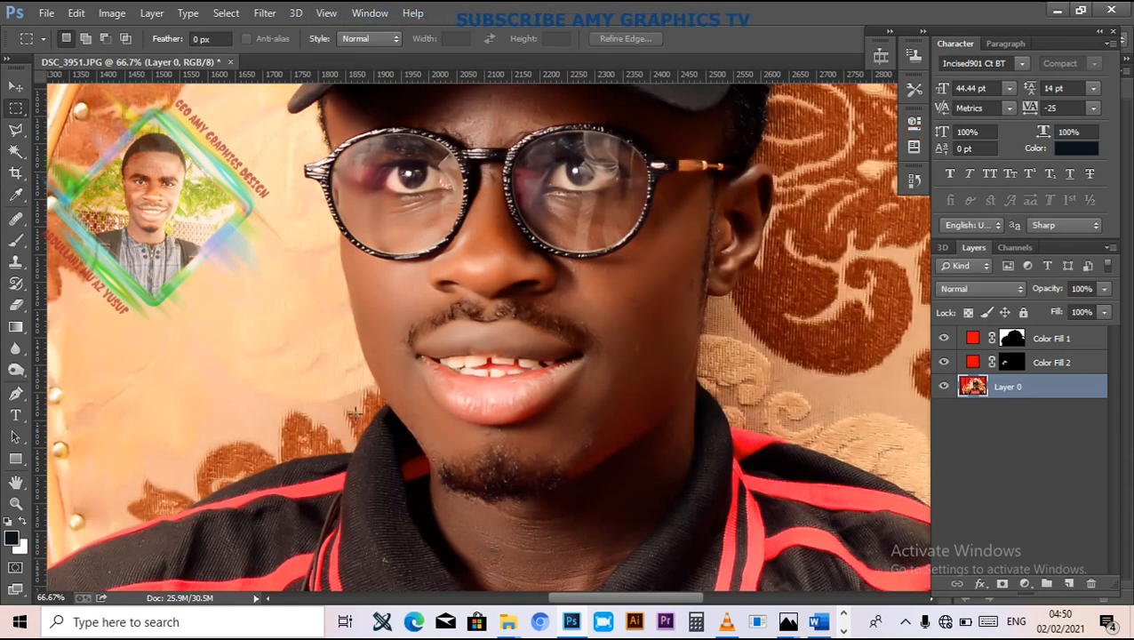
Step: Outline the chin beard on Layer 0 with a closed Polygonal Lasso selection
left_click(16, 130)
left_click(500, 441)
left_click(531, 452)
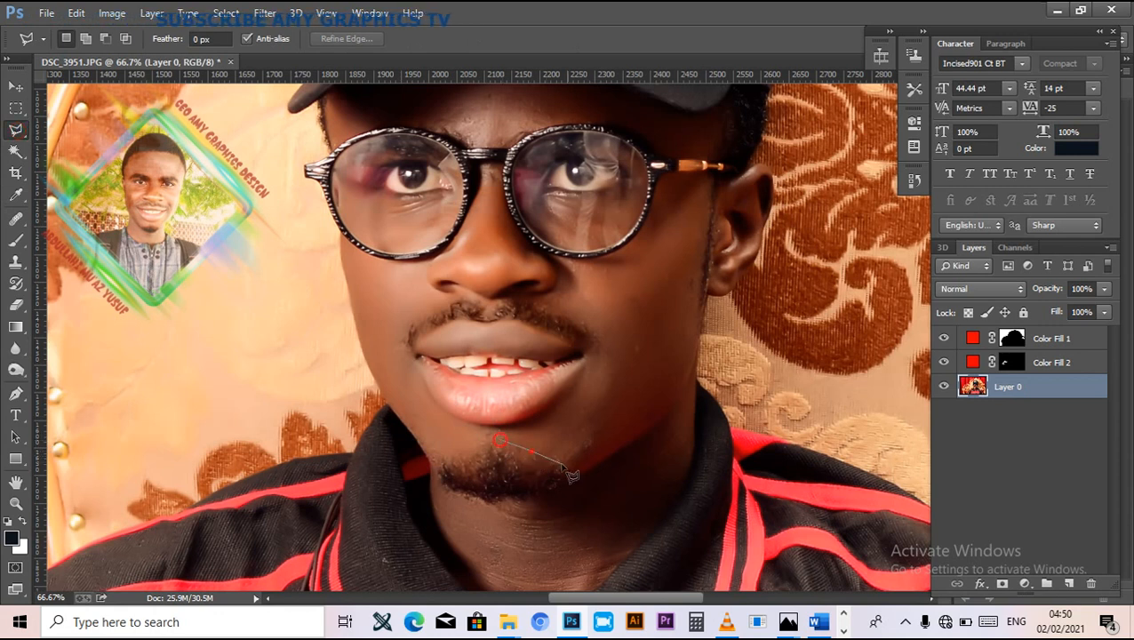
left_click(563, 463)
left_click(564, 476)
left_click(557, 486)
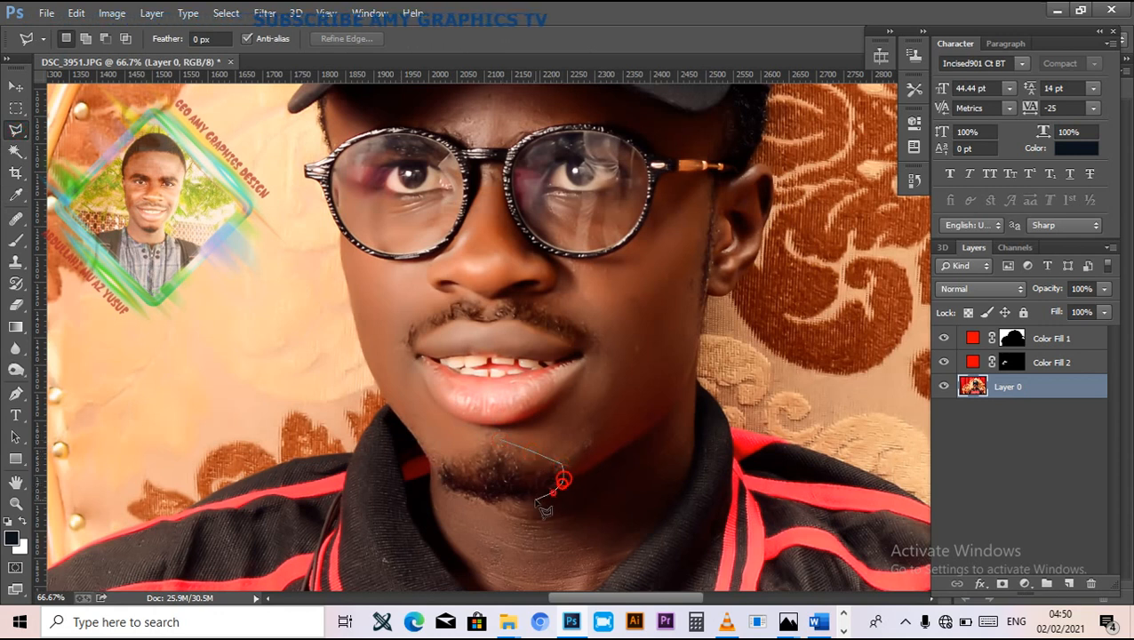
left_click(537, 496)
left_click(516, 503)
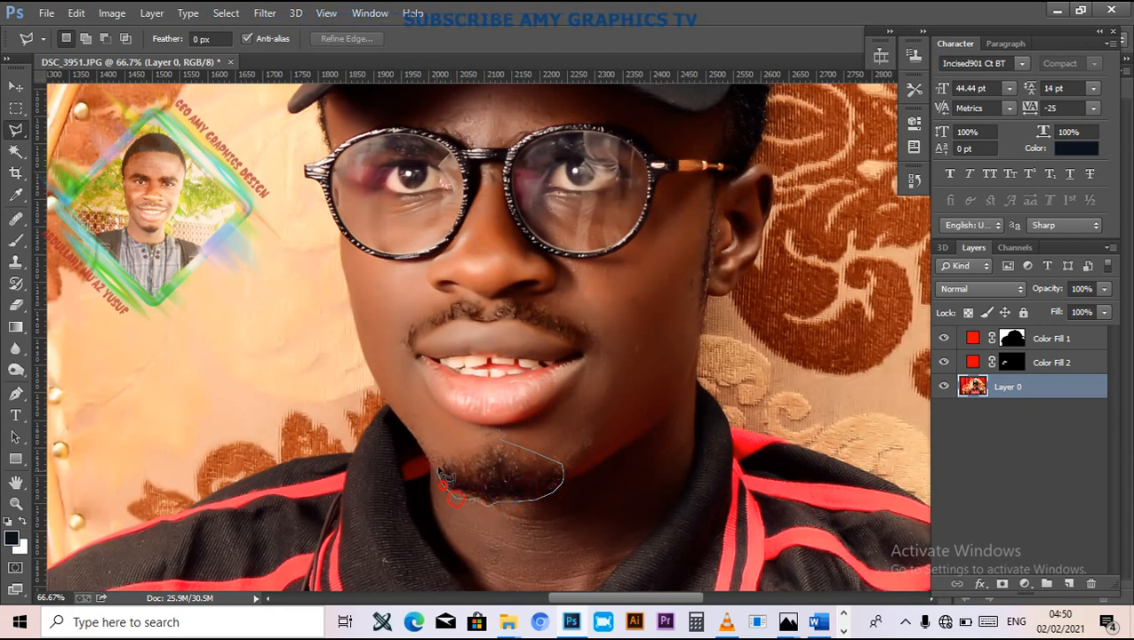
left_click(437, 471)
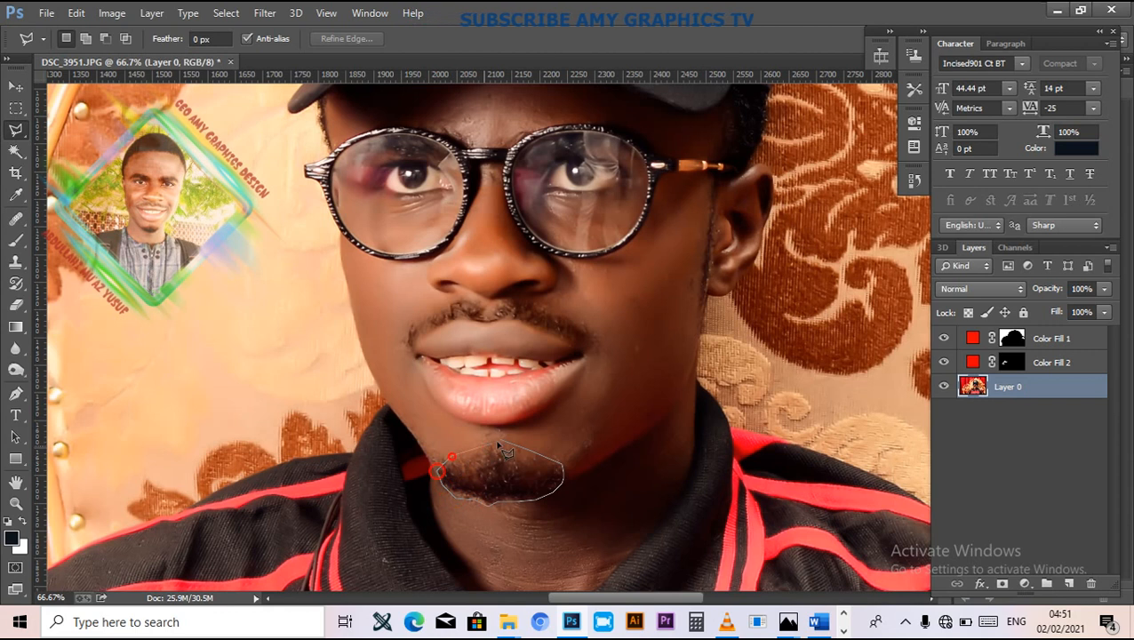
left_click(500, 445)
Step: Feather the chin beard selection with a radius of 16 pixels
left_click(15, 109)
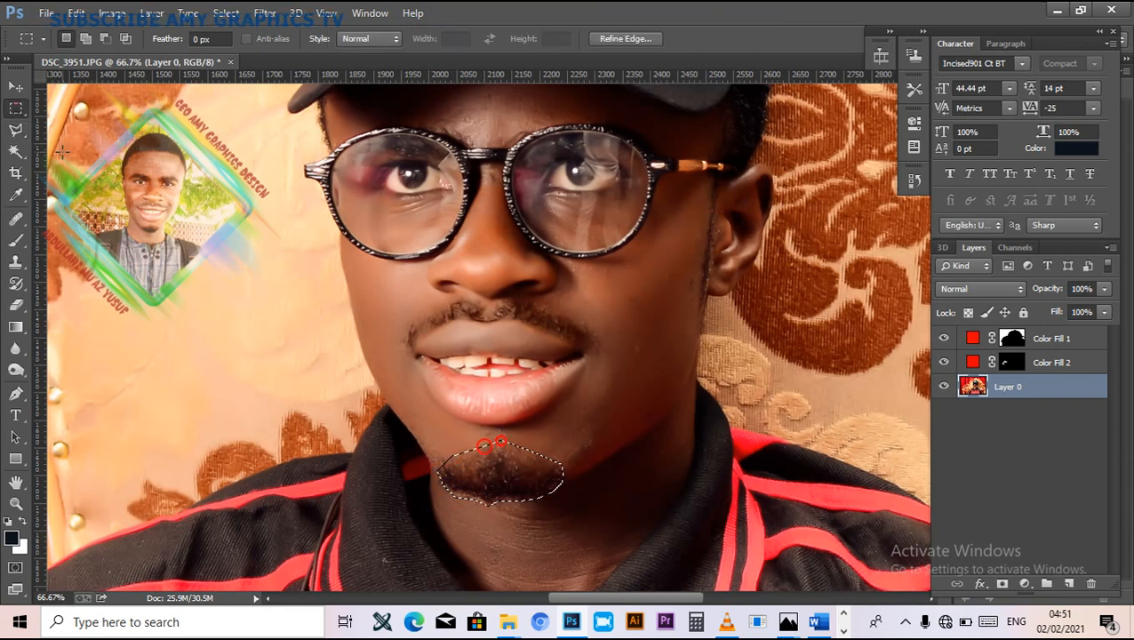
right_click(502, 464)
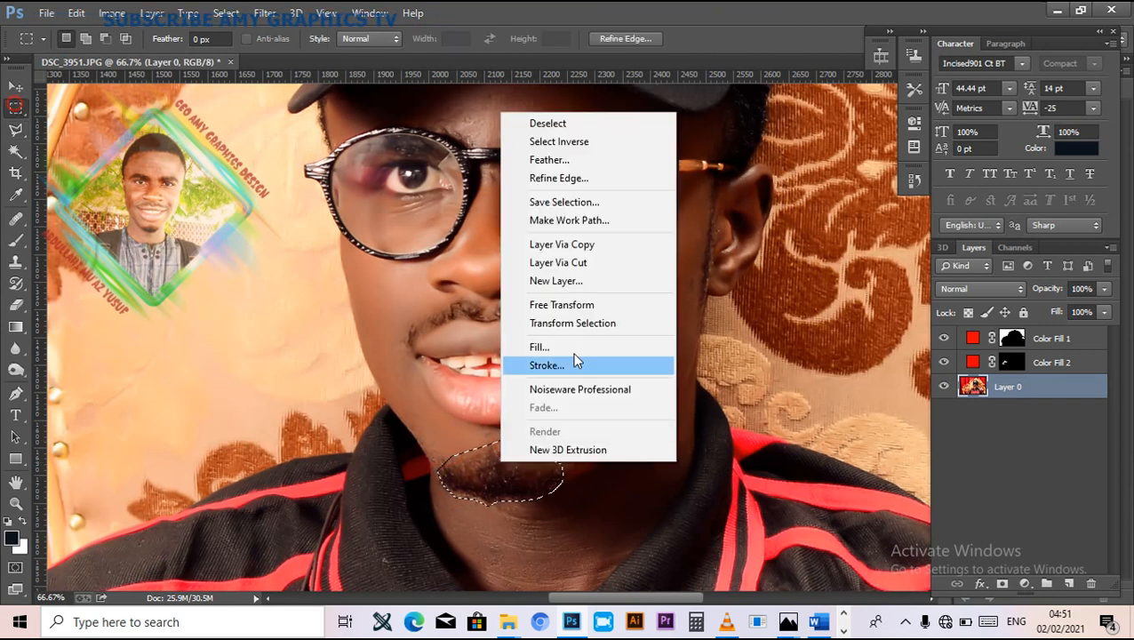
left_click(556, 161)
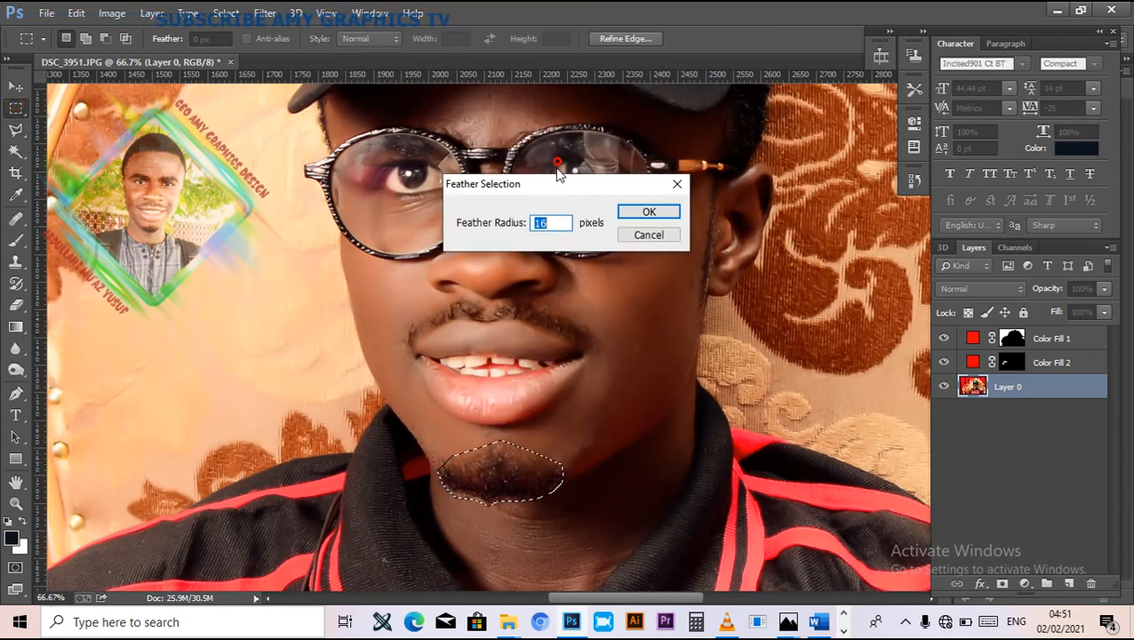
key("Return")
Step: Darken the selected chin beard with Levels at a black input level of 20, and deselect it
key("ctrl+l")
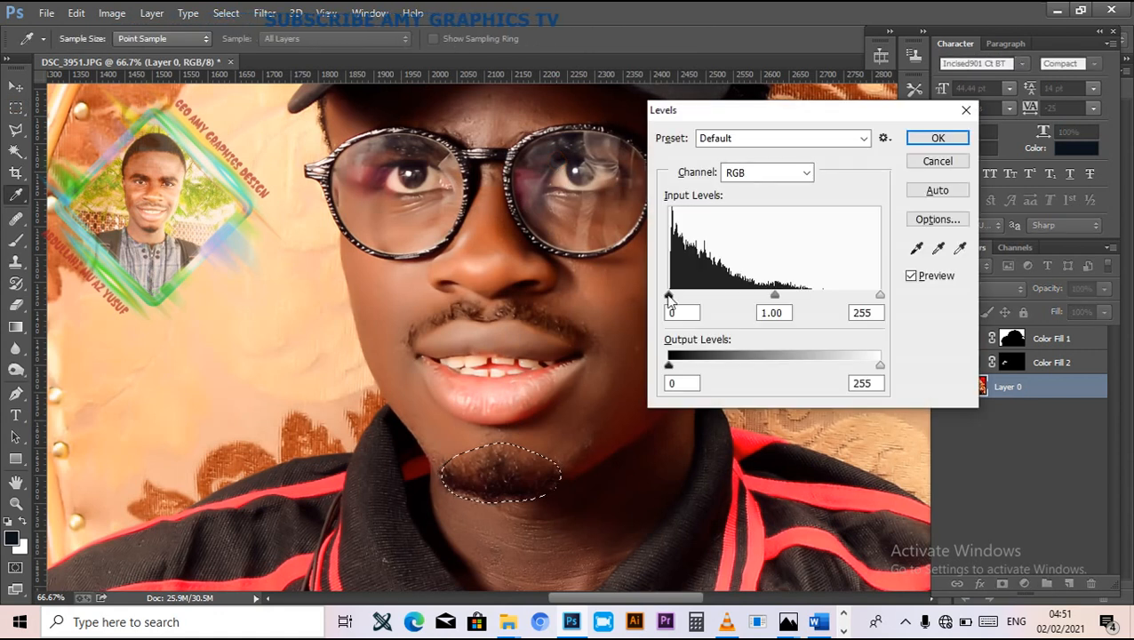
left_click_drag(670, 298, 689, 300)
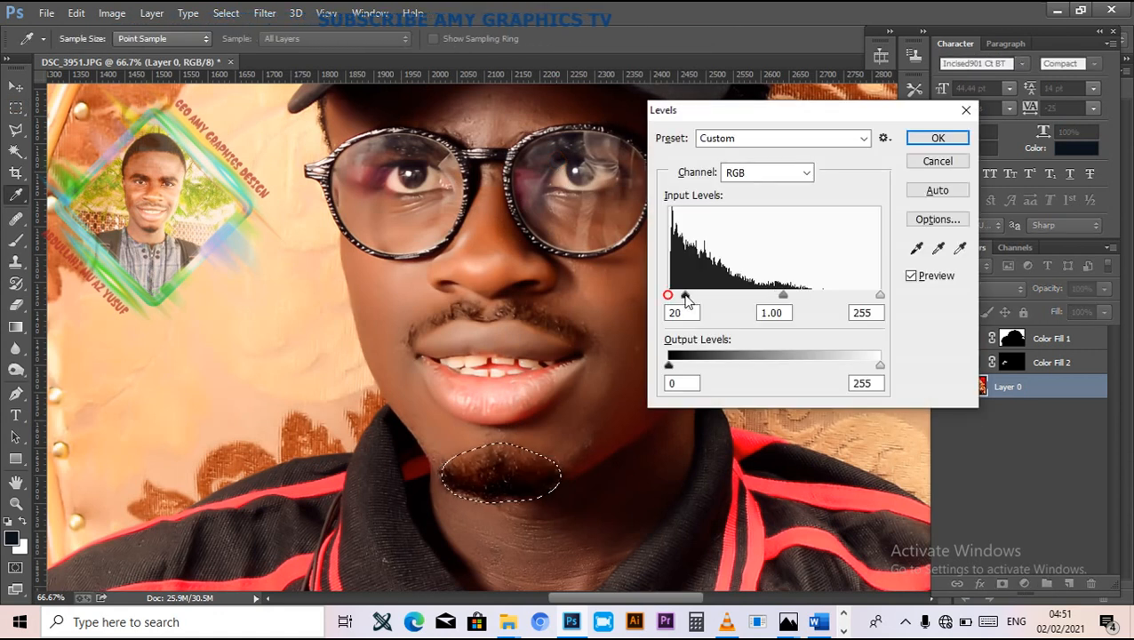
left_click(938, 137)
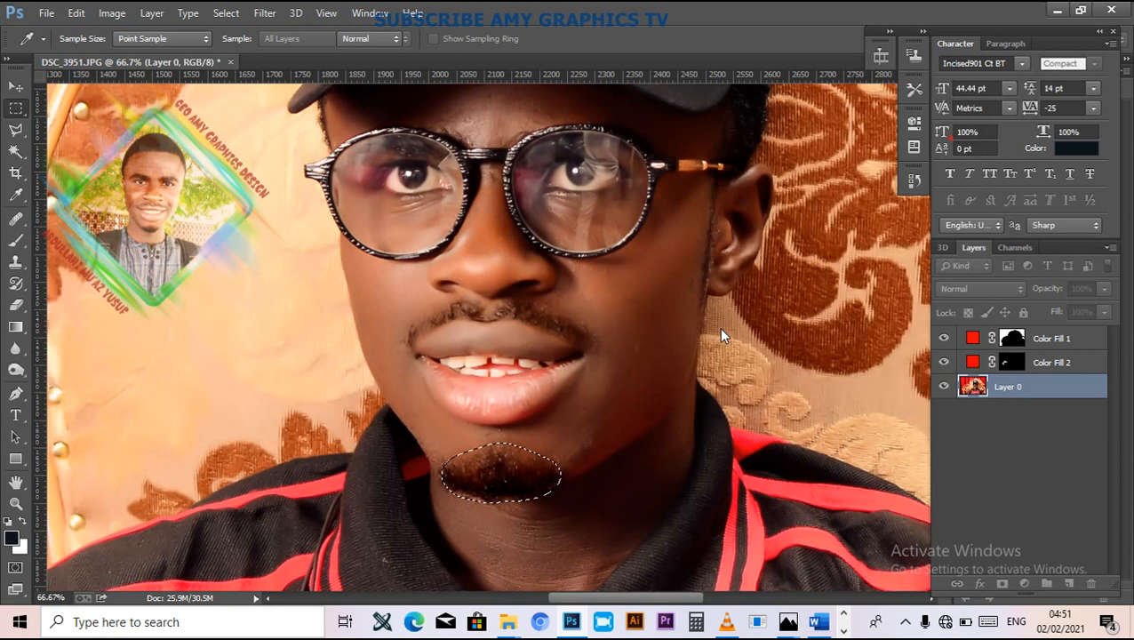
key("ctrl+d")
scroll(608, 416, "down", 3, "alt")
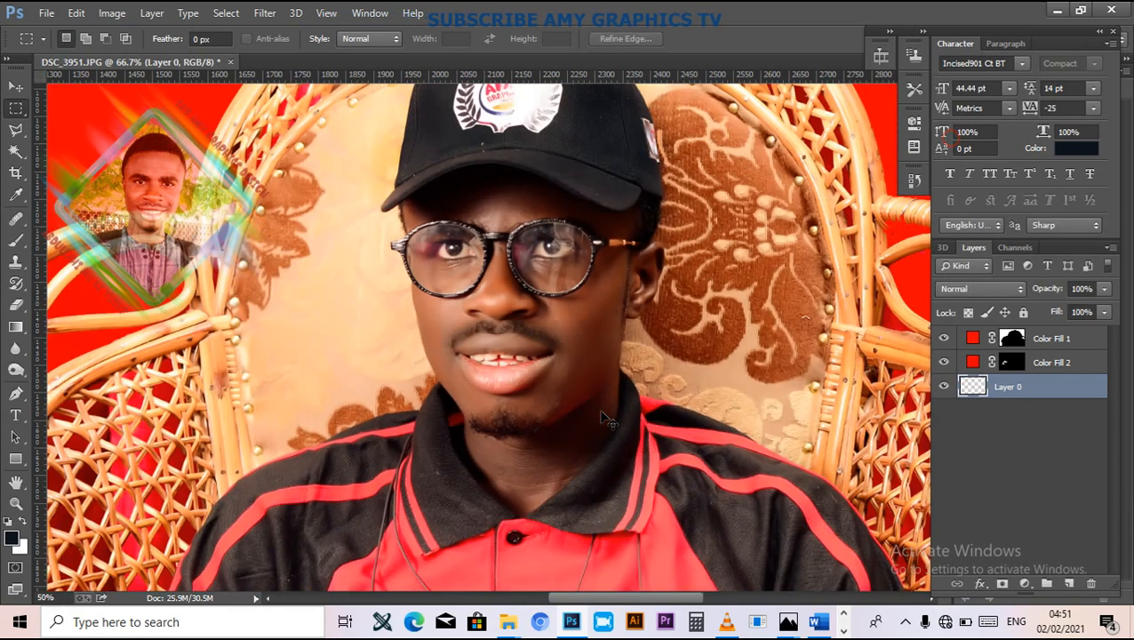
Step: Brighten Layer 0 with Levels by setting the white input level to 247
scroll(608, 416, "down", 1, "alt")
scroll(606, 418, "up", 3)
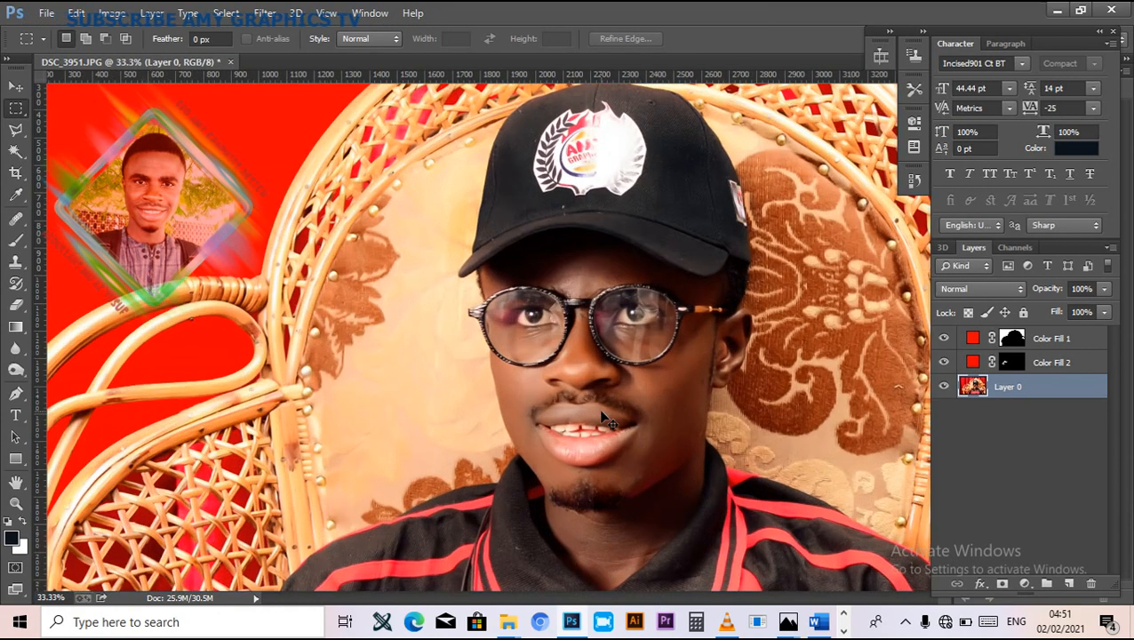
key("ctrl+l")
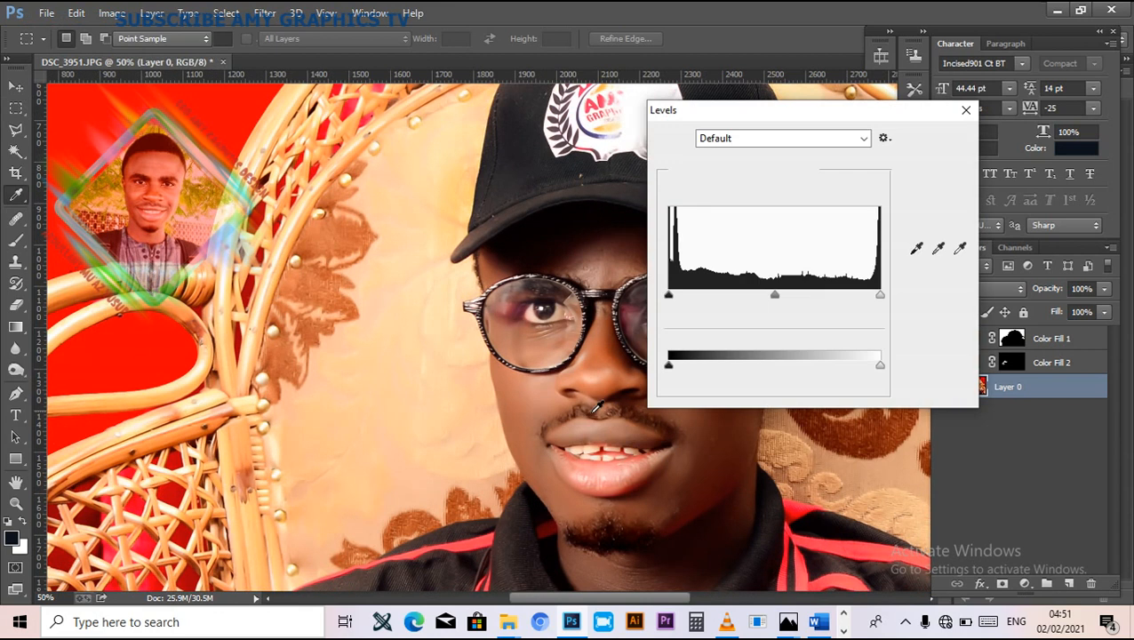
left_click_drag(879, 293, 867, 298)
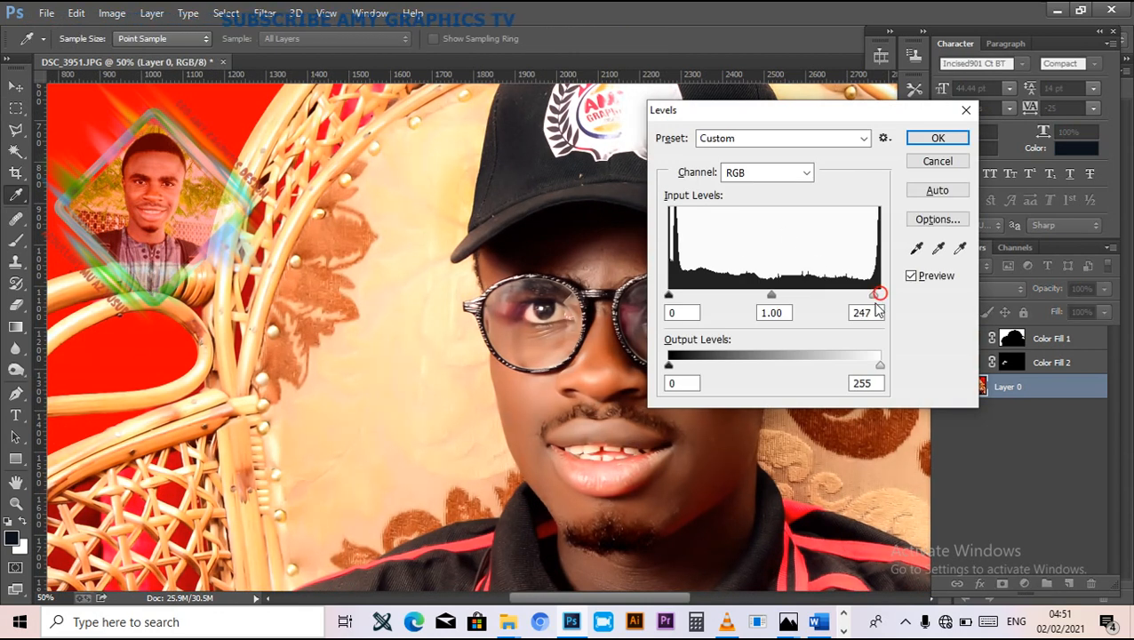
left_click(930, 140)
key("m")
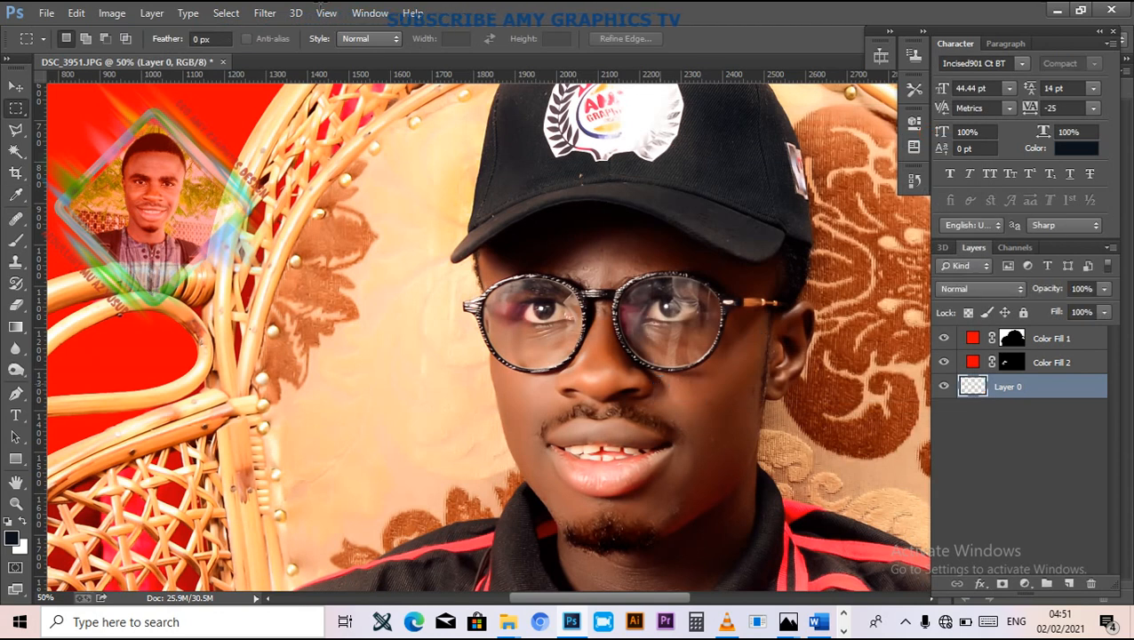
Step: Apply the Noiseware Professional filter to Layer 0 with the Default settings, checking the forehead and cap in the preview
left_click(252, 12)
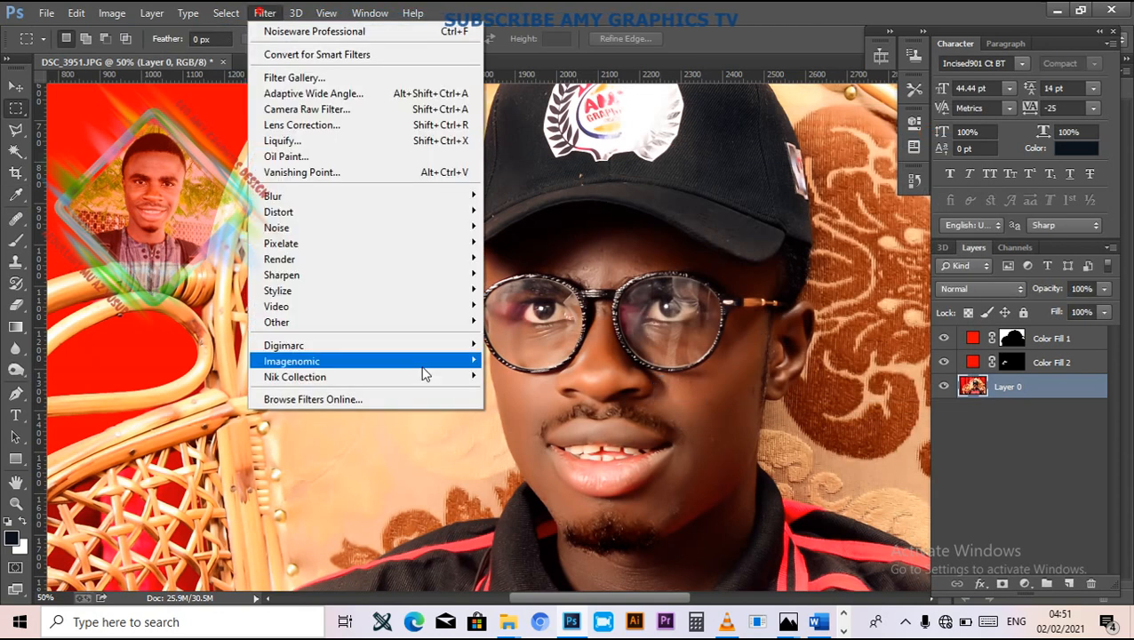
mouse_move(414, 364)
left_click(511, 359)
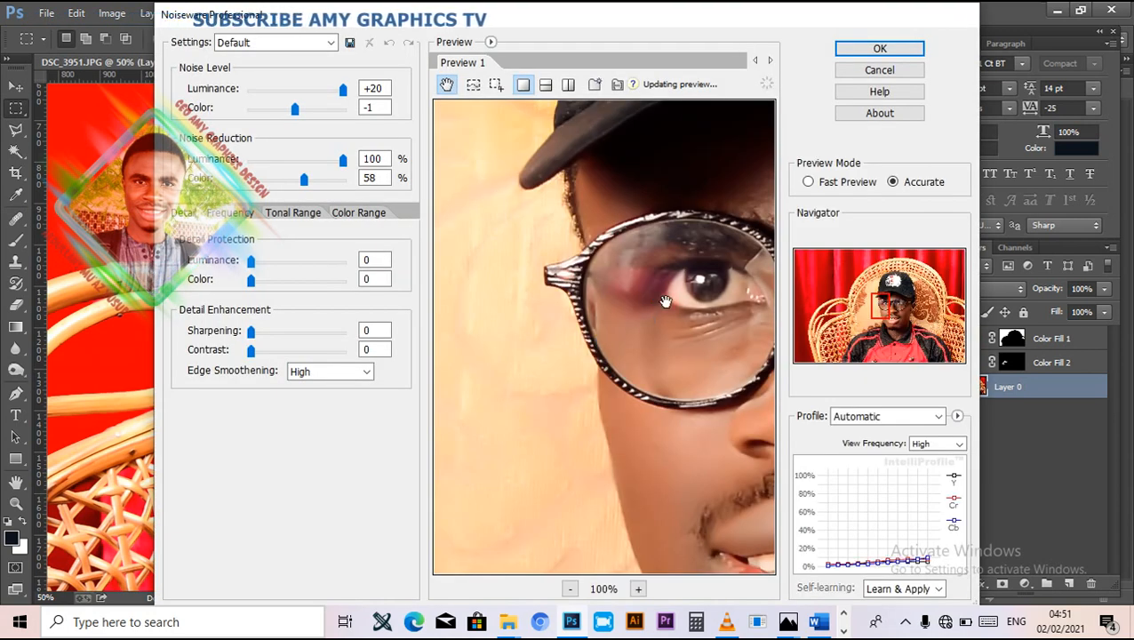
left_click_drag(720, 266, 574, 344)
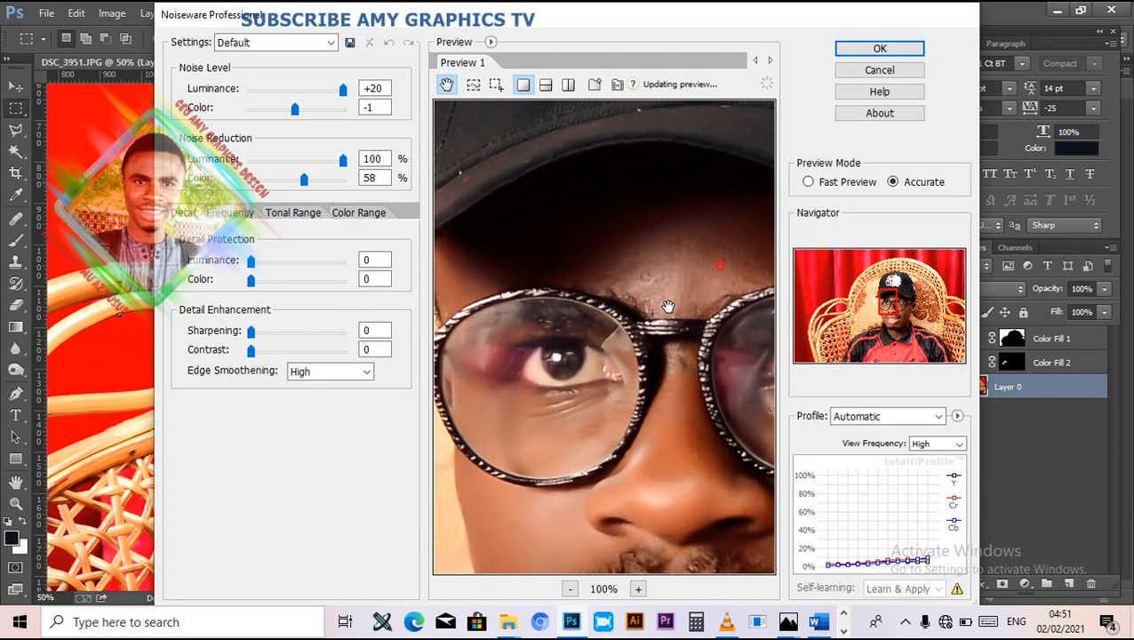
left_click_drag(668, 307, 633, 375)
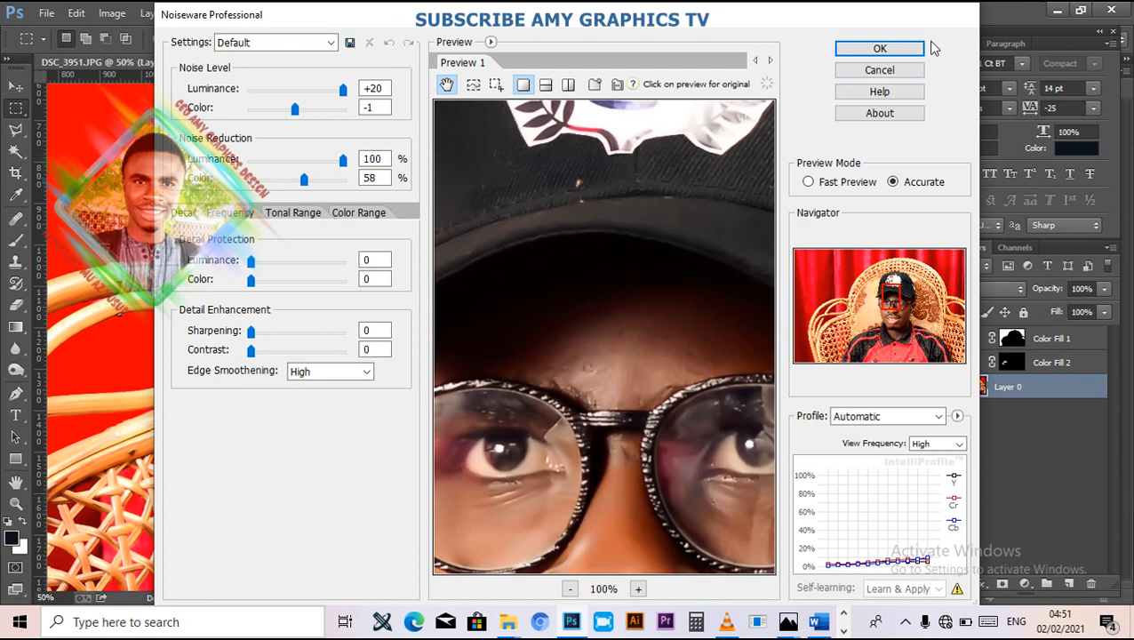
left_click(902, 53)
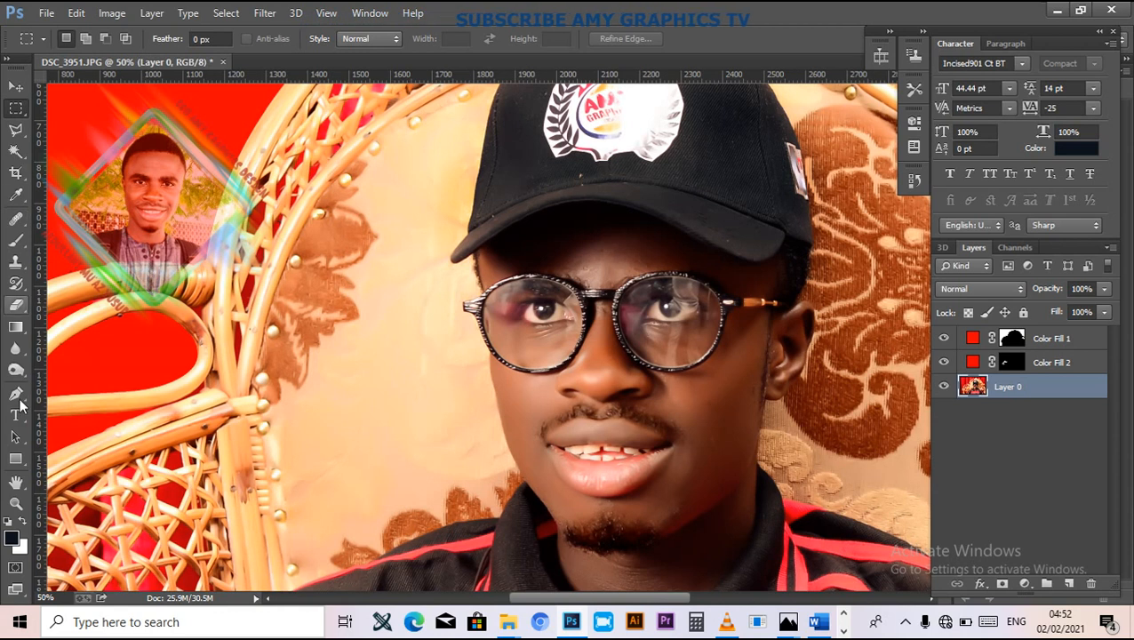
Step: Outline the hair and sideburn between the cap and the ear with a closed Polygonal Lasso selection
left_click(17, 132)
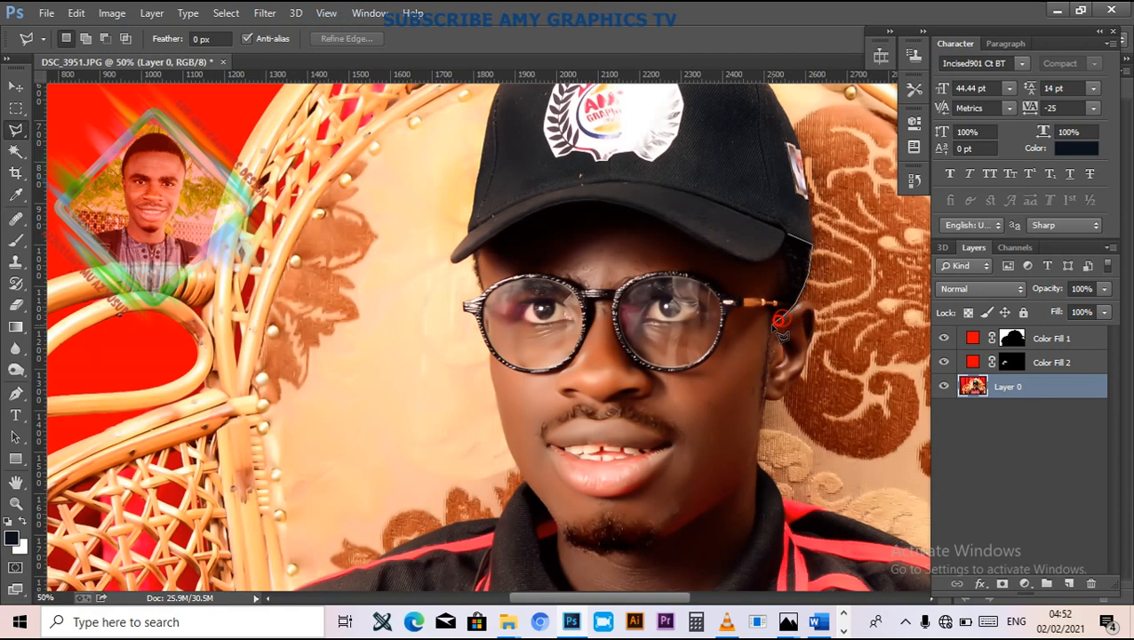
left_click(758, 418)
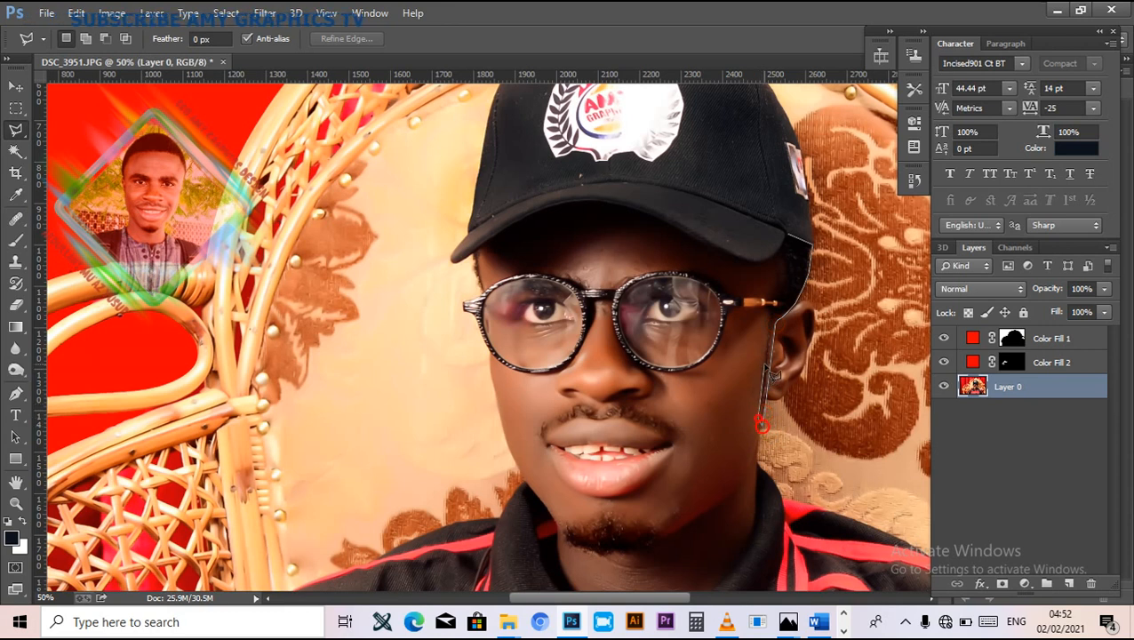
left_click(766, 365)
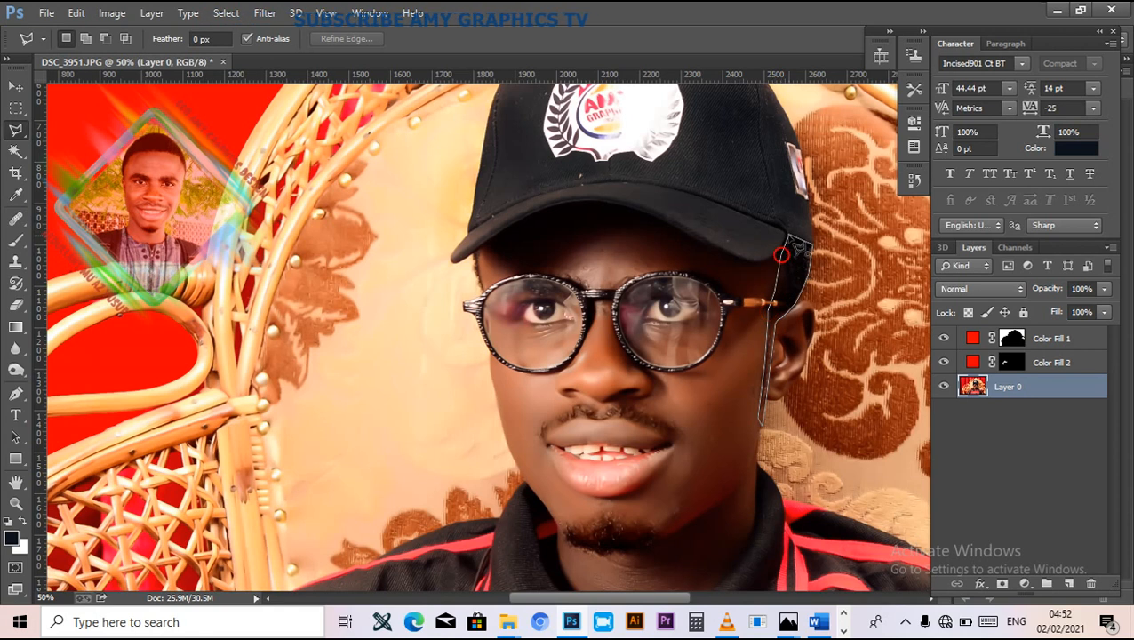
left_click(805, 262)
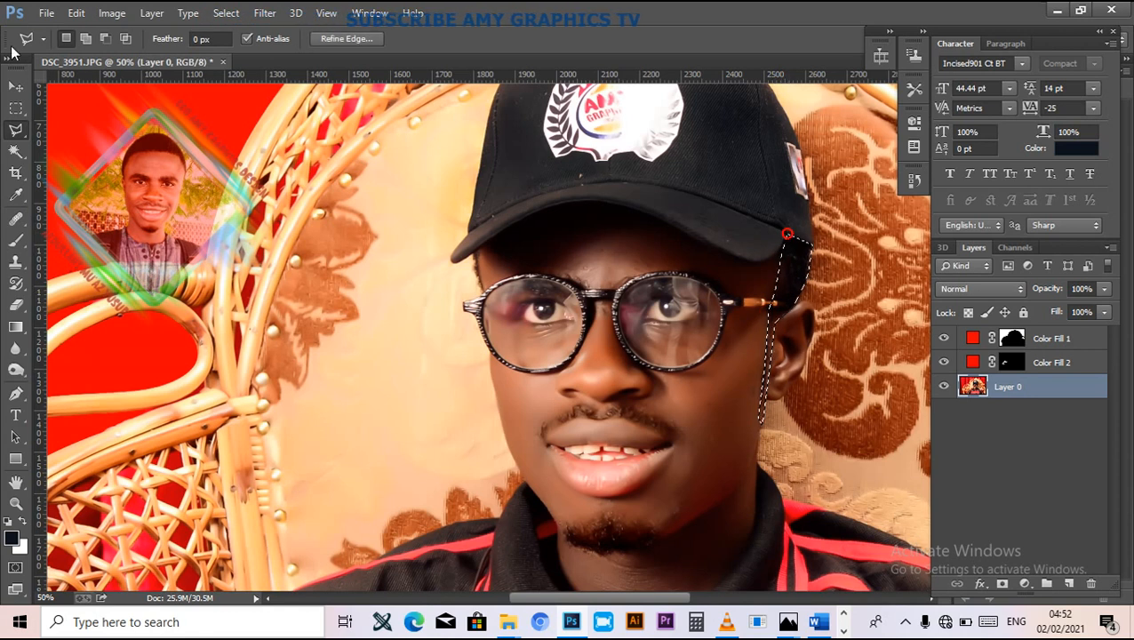
Step: Feather the selection around the hair and sideburn beside the ear
key("m")
right_click(791, 265)
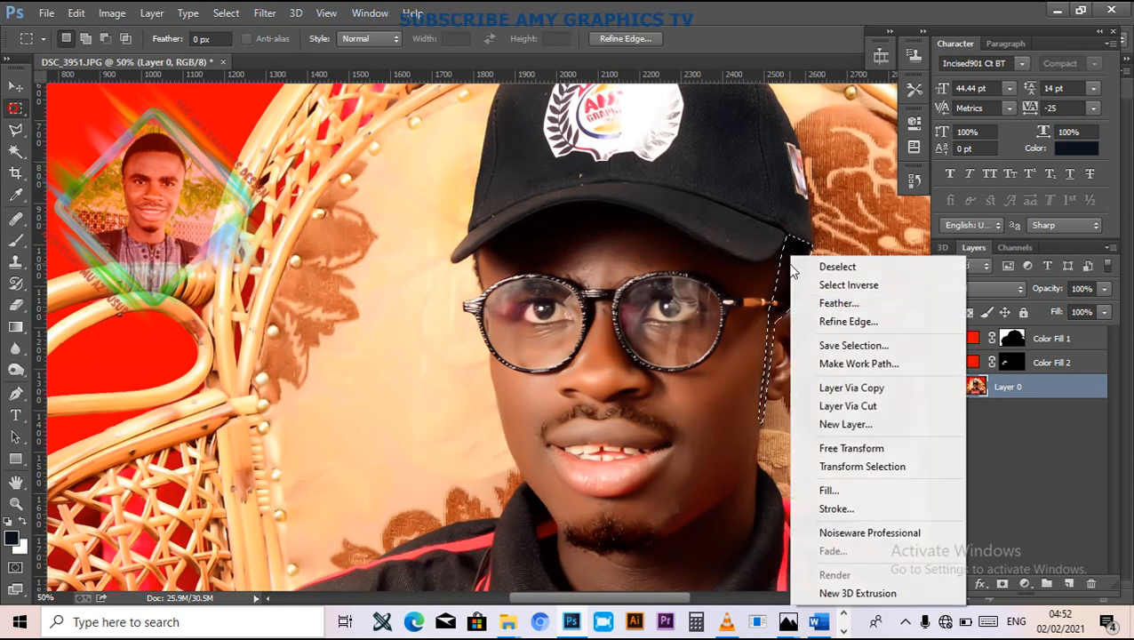
left_click(831, 302)
key("Return")
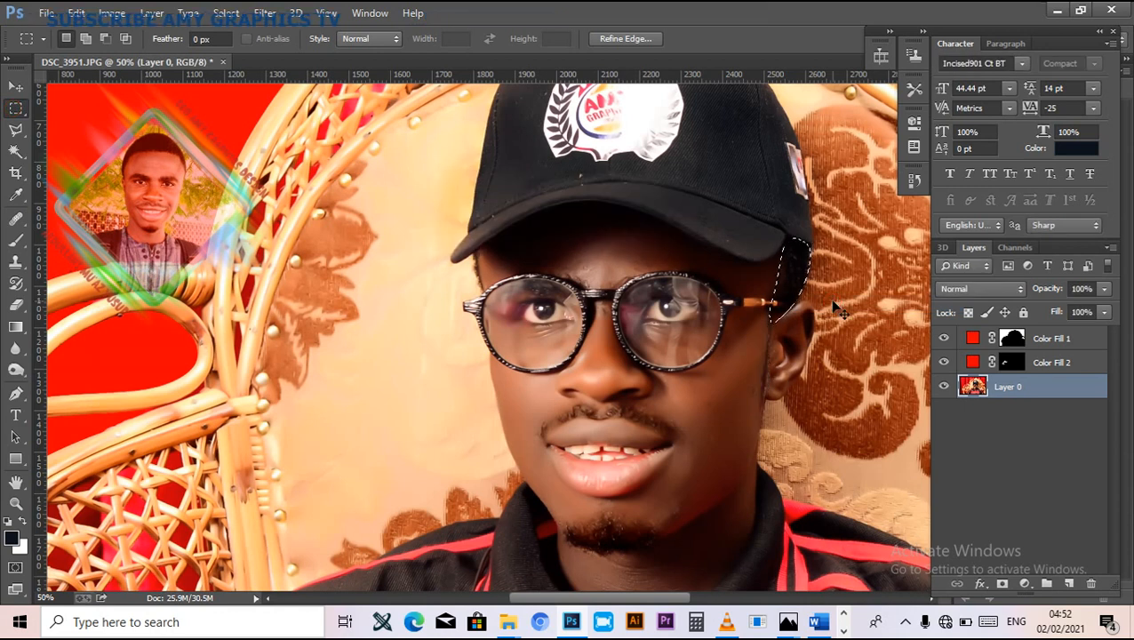
Step: Darken the selected hair and sideburn with Levels, and deselect the area
key("ctrl+l")
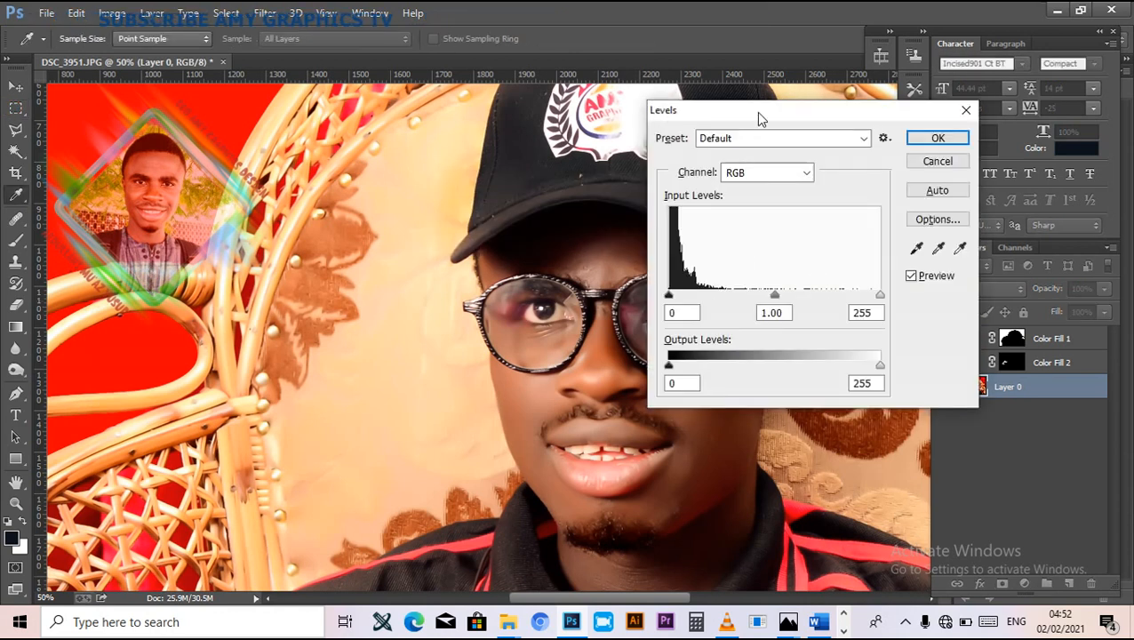
left_click_drag(756, 112, 1005, 228)
left_click_drag(915, 407, 927, 411)
left_click_drag(1031, 229, 1037, 250)
left_click(1080, 271)
key("m")
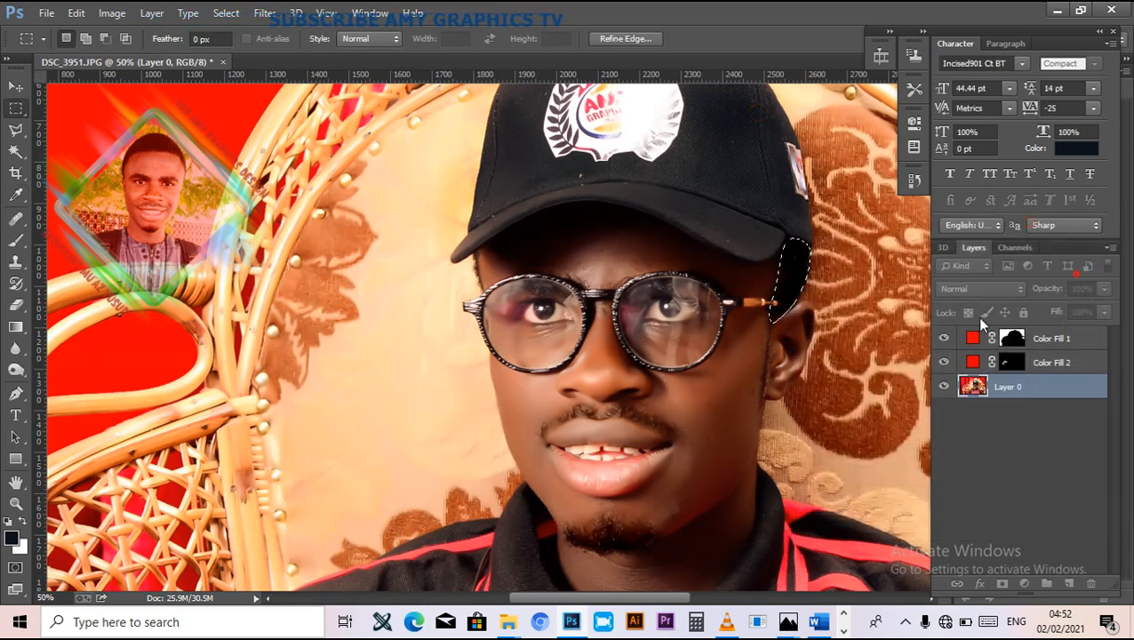
key("ctrl+minus")
key("ctrl+minus")
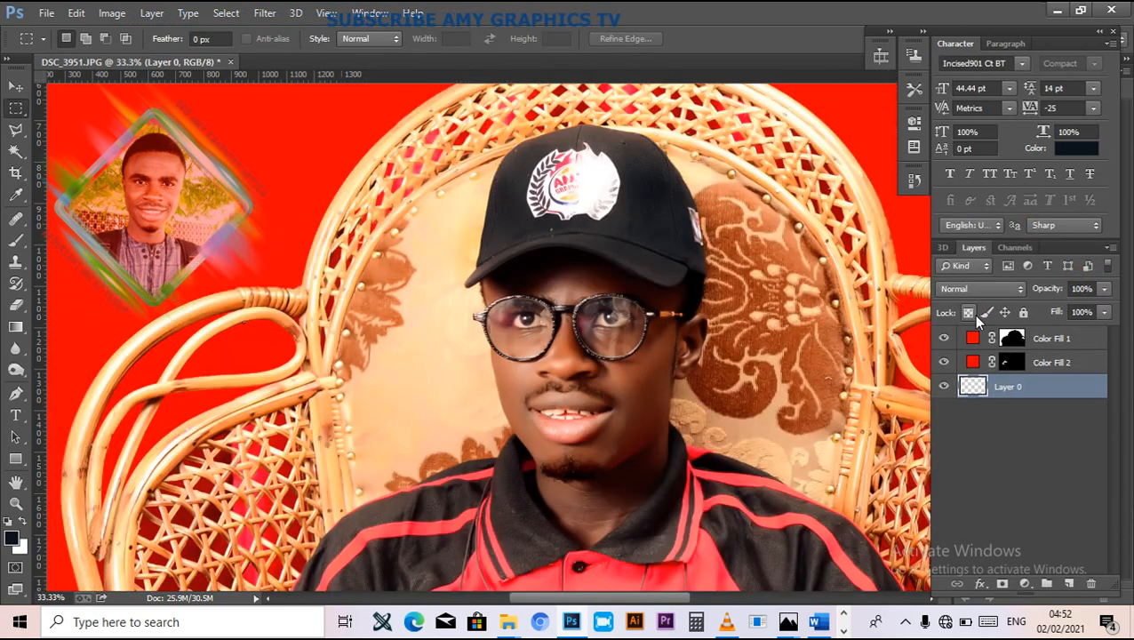
Step: Apply Shadows/Highlights to Layer 0 with shadows at 5% and highlights at 4%
key("ctrl+minus")
key("ctrl+minus")
key("ctrl+plus")
key("ctrl+plus")
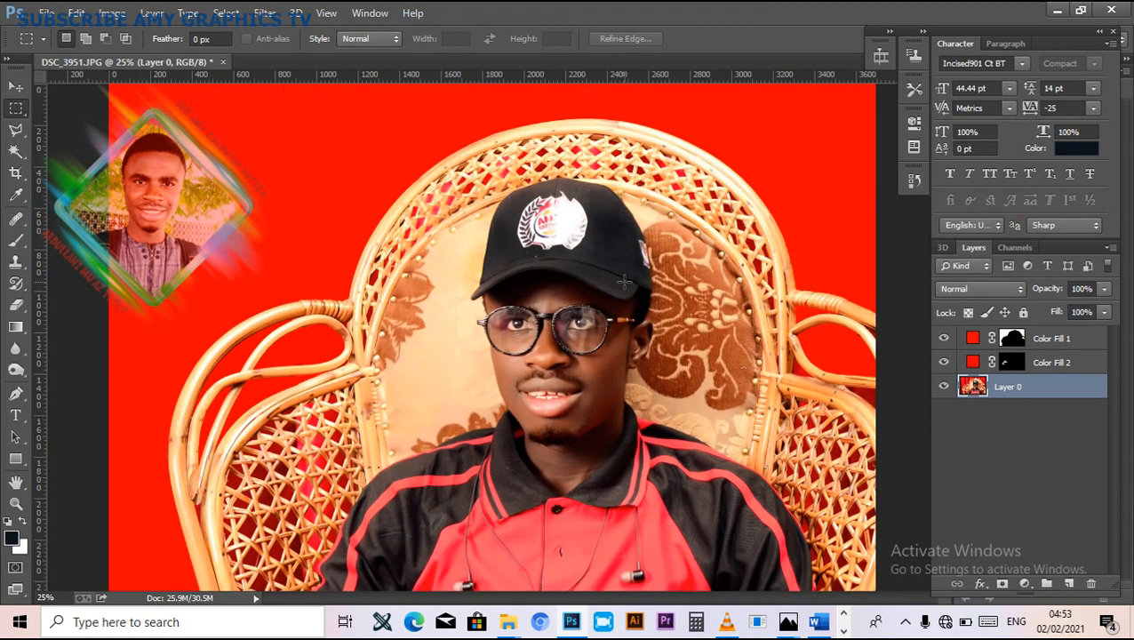
left_click(113, 14)
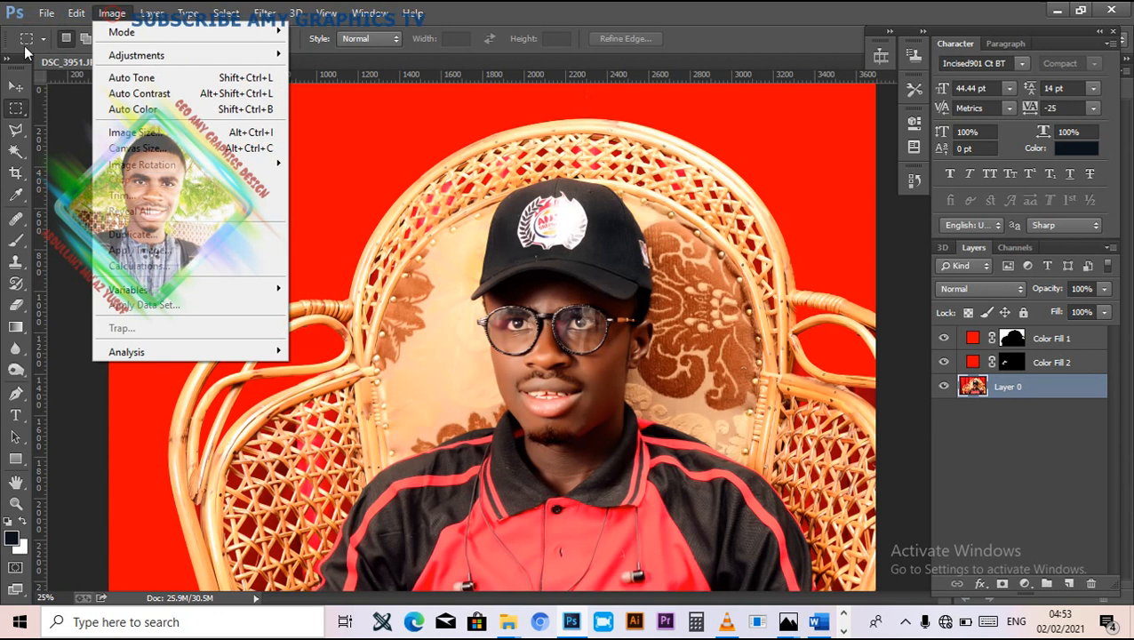
mouse_move(148, 59)
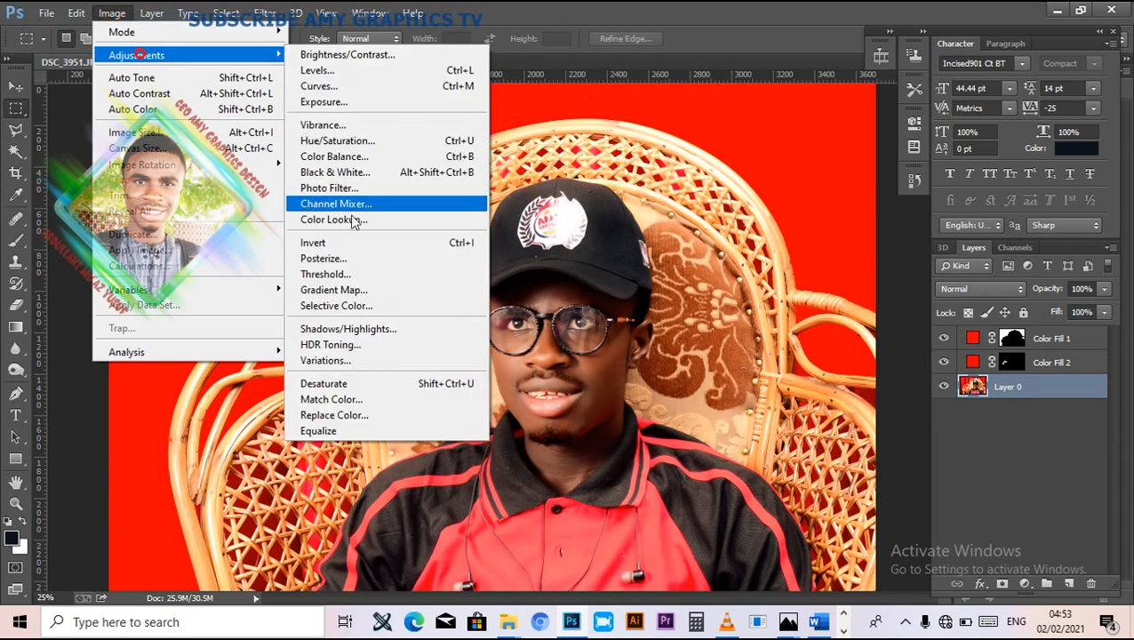
left_click(348, 329)
left_click_drag(552, 159, 867, 321)
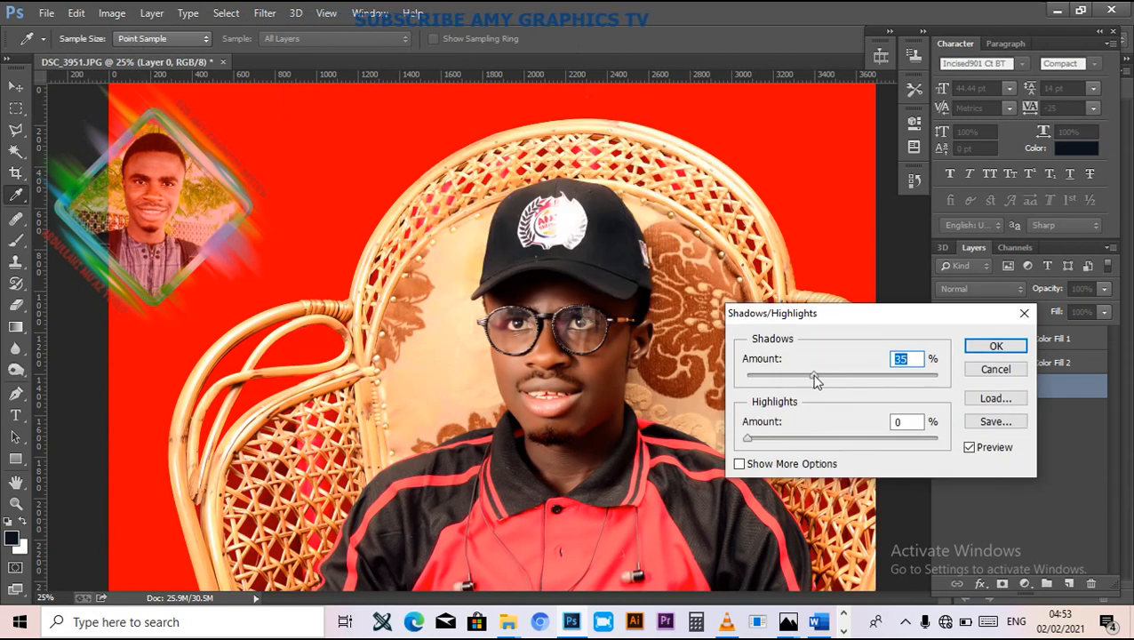
left_click_drag(816, 380, 798, 402)
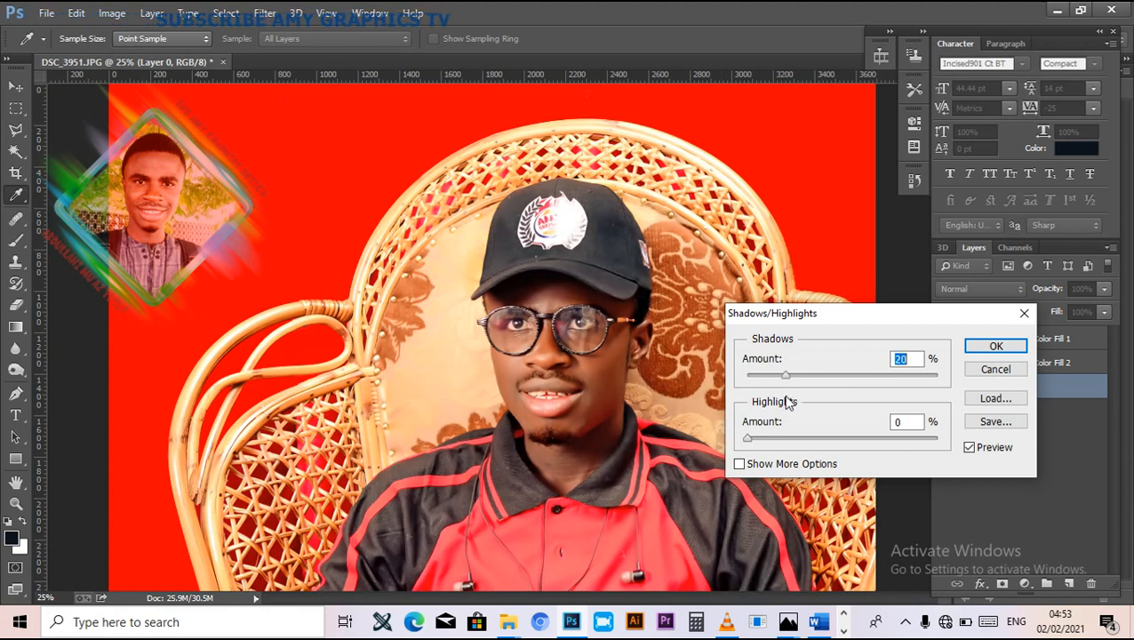
mouse_move(774, 440)
left_mouse_down()
mouse_move(791, 439)
mouse_move(755, 445)
left_mouse_up()
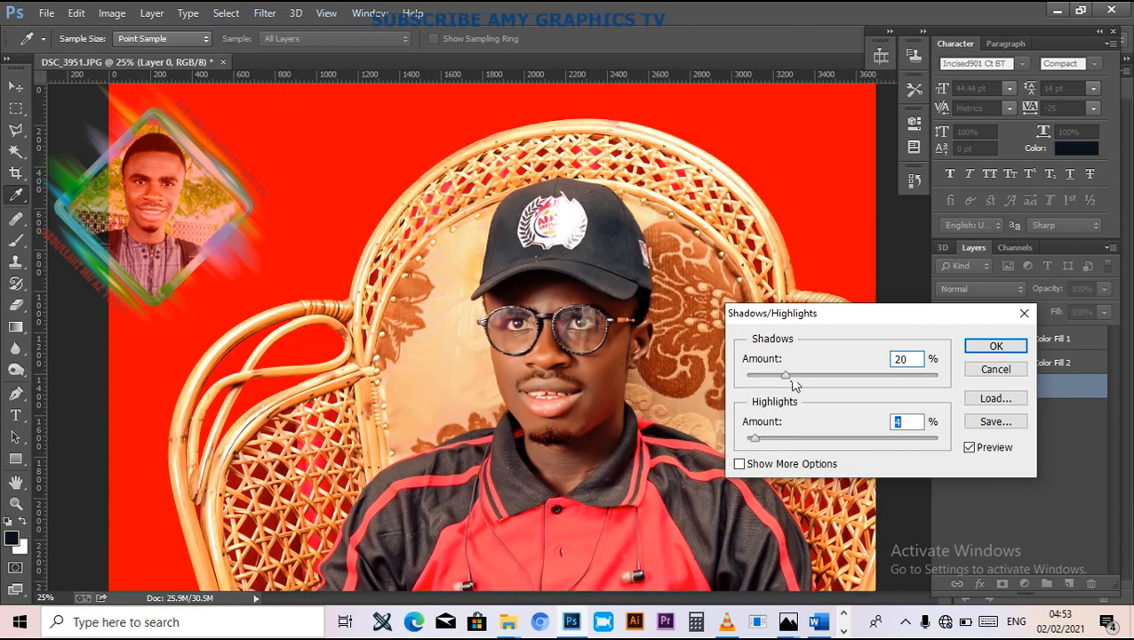
left_click_drag(787, 380, 762, 388)
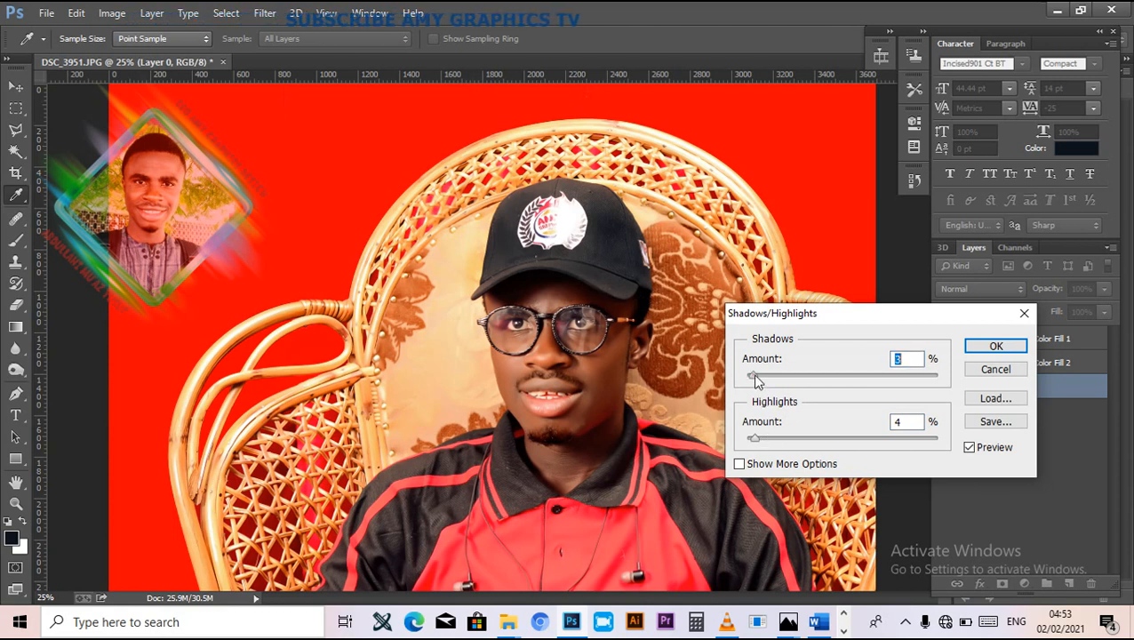
left_click_drag(759, 380, 758, 384)
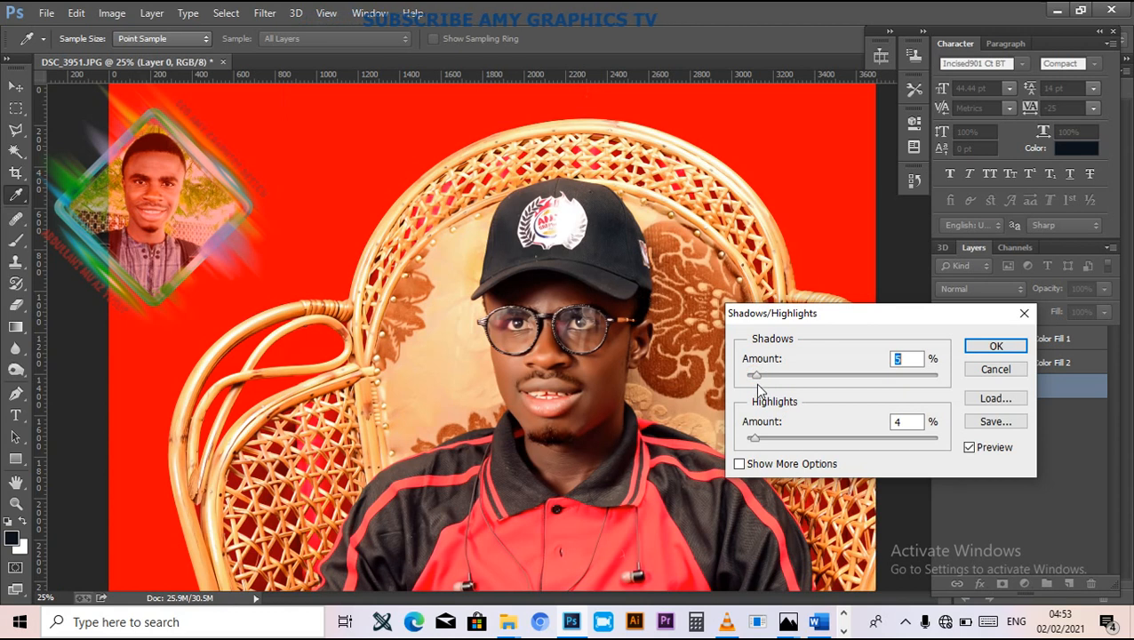
left_click(995, 345)
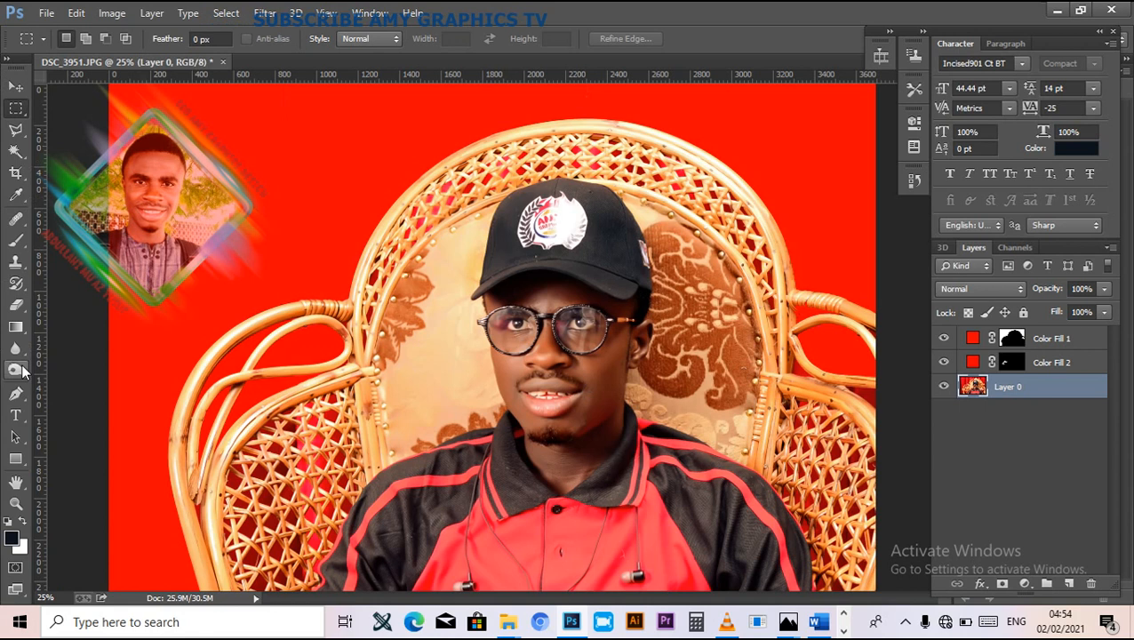
Step: Set up the Burn tool with a 48 px brush for working on the shirt's black shoulder
left_click(18, 370)
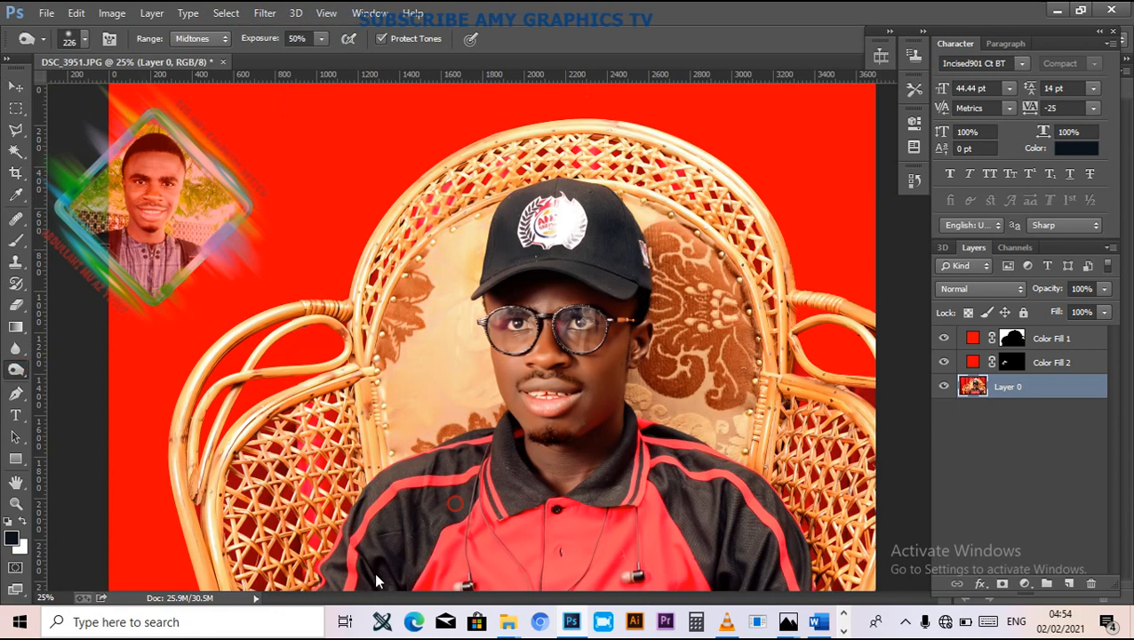
key("ctrl+plus")
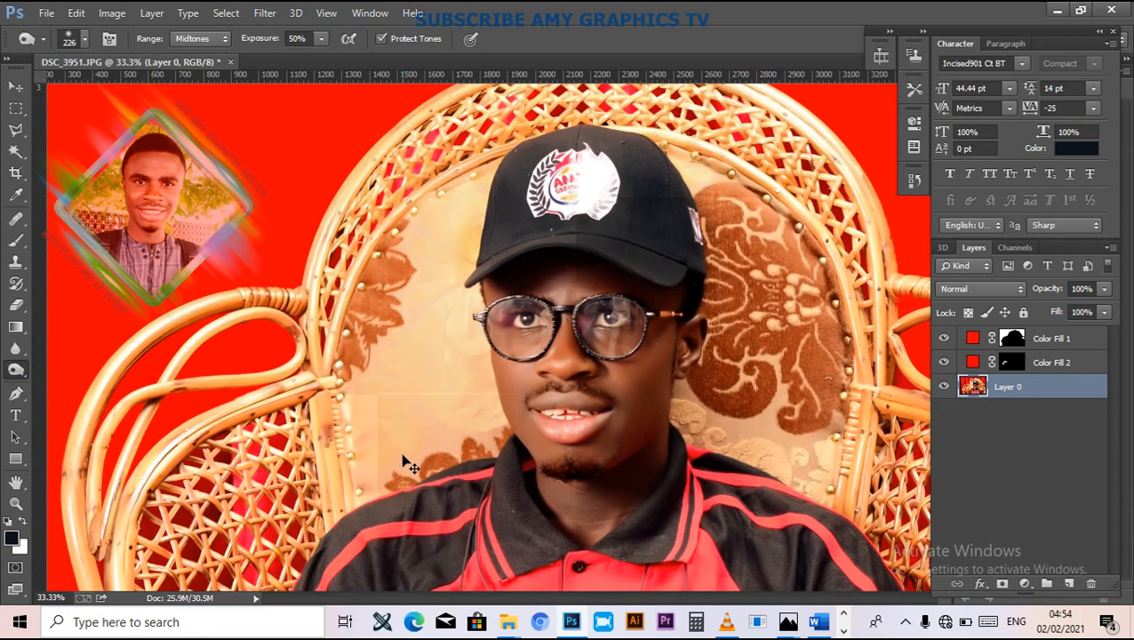
key("ctrl+plus")
key("ctrl+plus")
key("ctrl+plus")
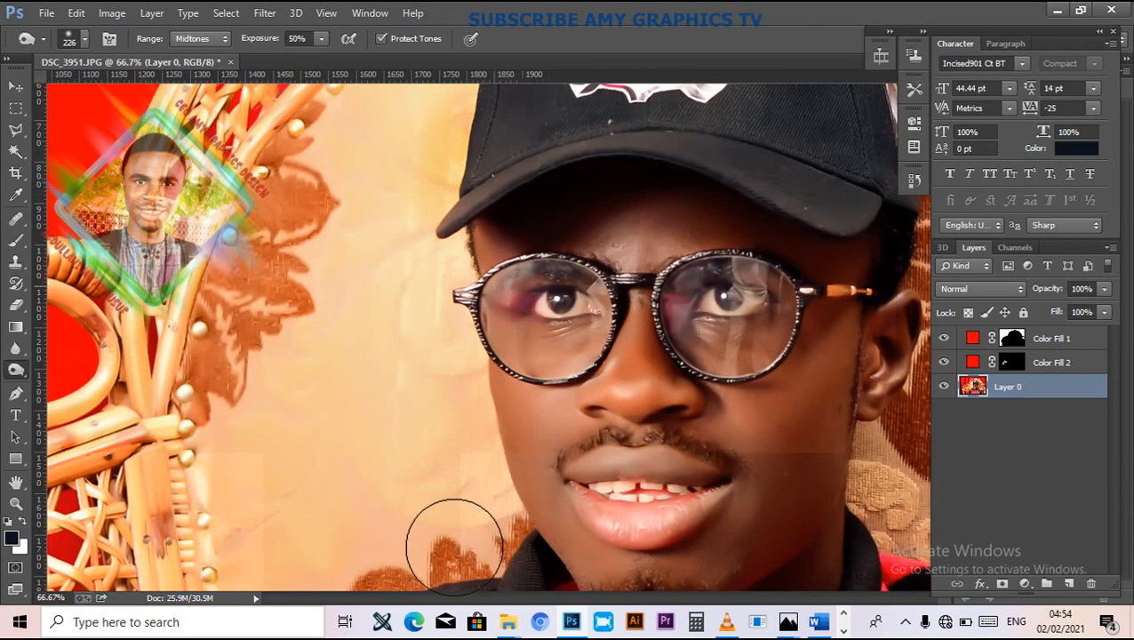
mouse_move(406, 469)
left_mouse_down()
mouse_move(515, 85)
mouse_move(617, 73)
left_mouse_up()
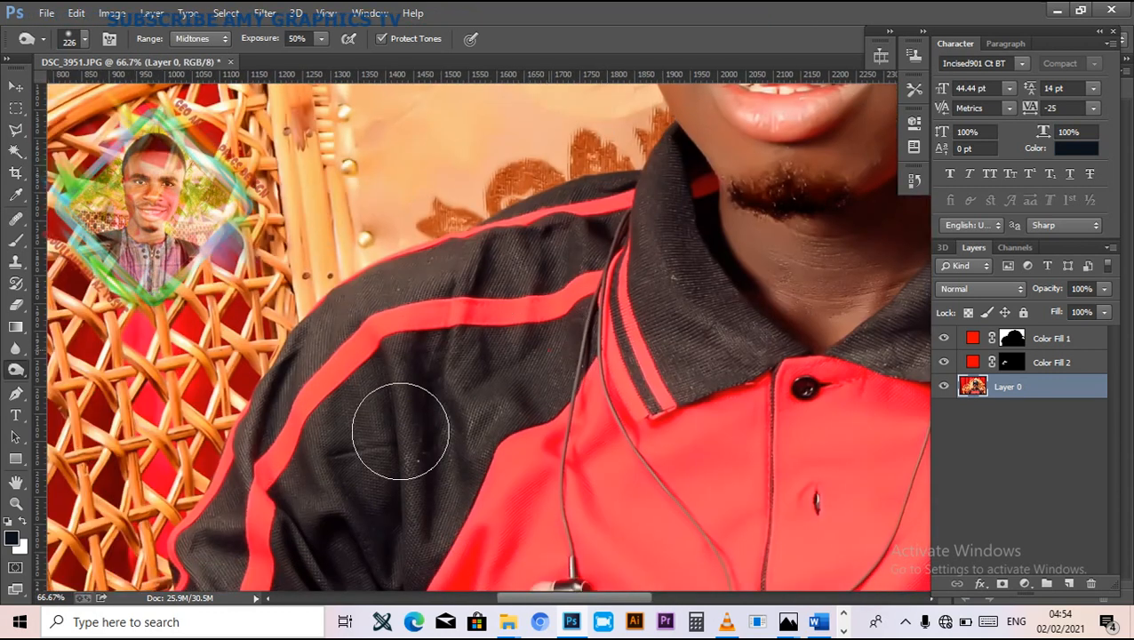
mouse_move(473, 438)
left_mouse_down()
mouse_move(474, 372)
mouse_move(567, 306)
left_mouse_up()
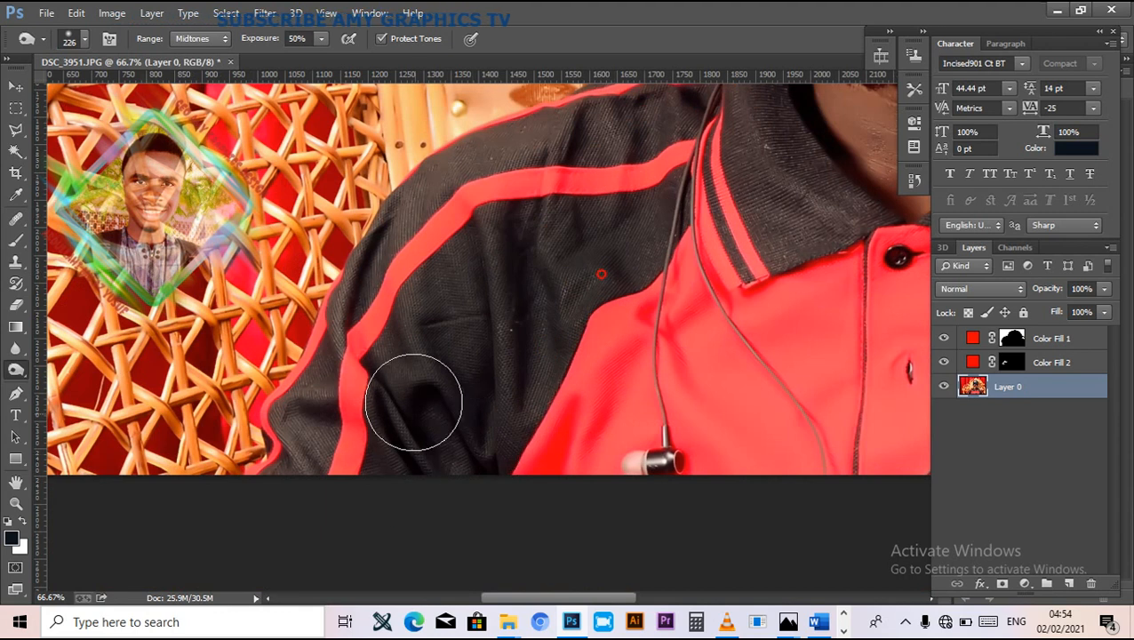
left_click_drag(547, 333, 445, 400)
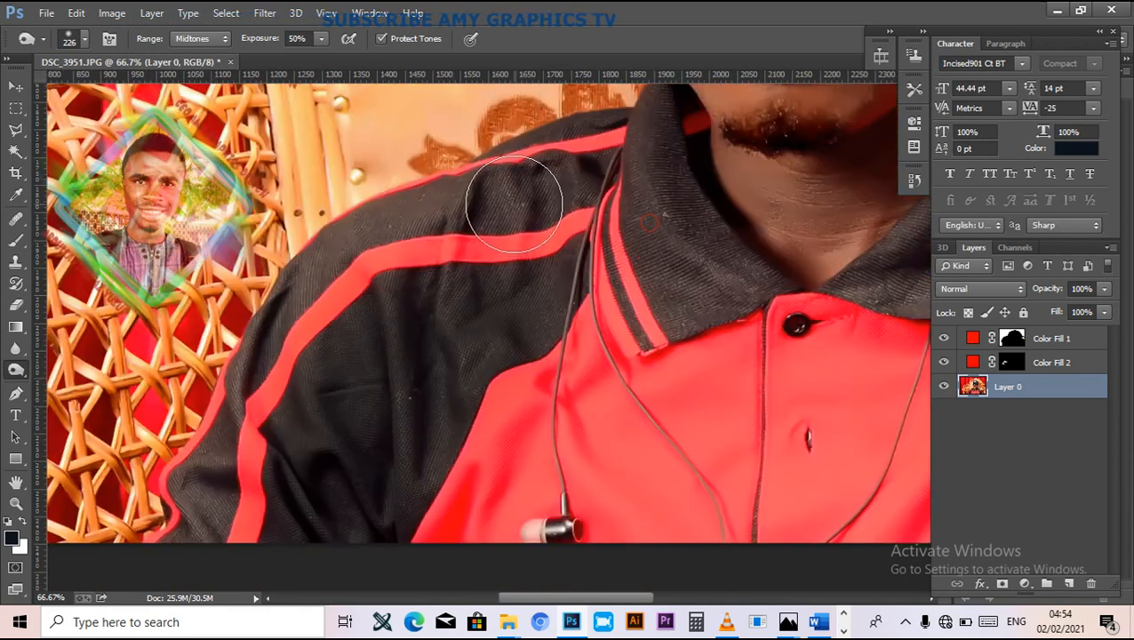
right_click(529, 200)
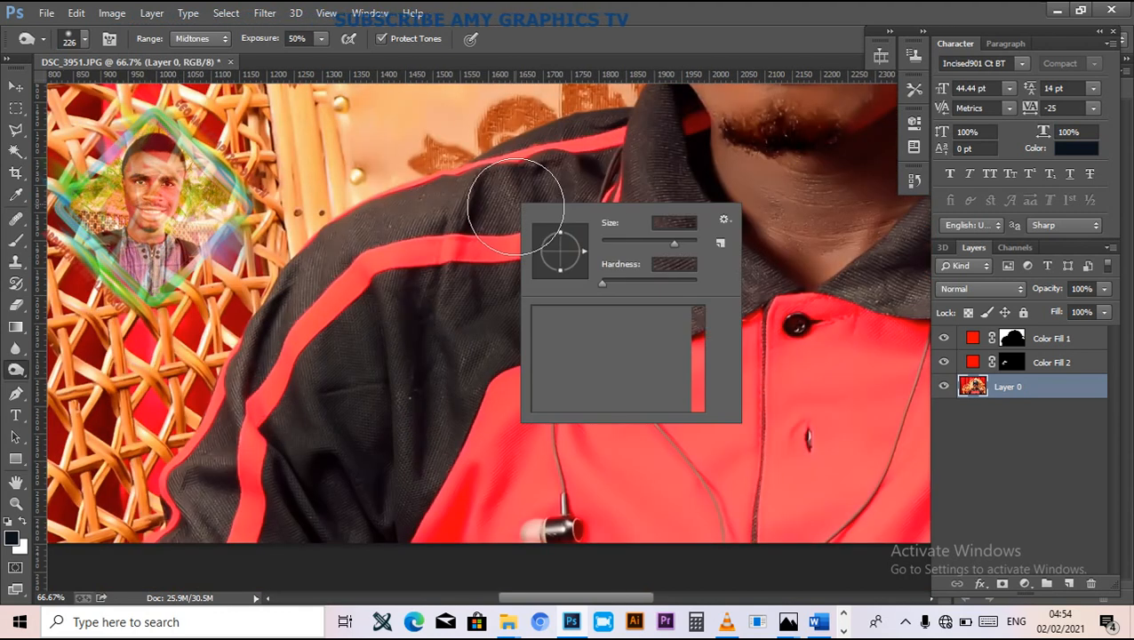
left_click(623, 239)
key("Return")
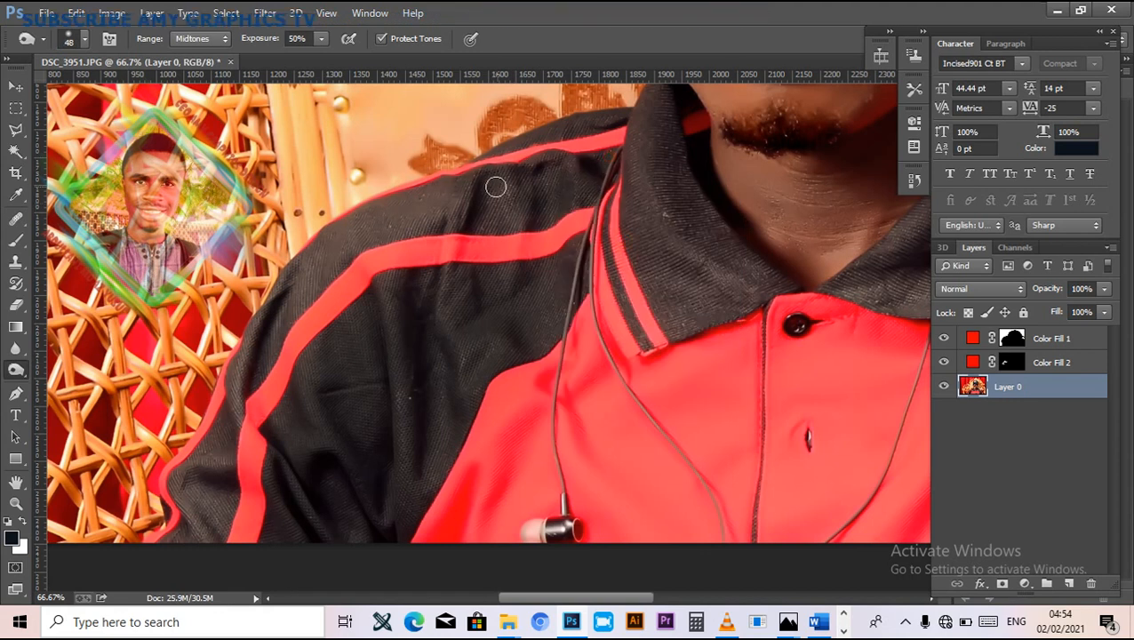
Step: Burn the shirt's black shoulder and the adjoining half of the collar, enlarging the brush to 83 px for the collar
mouse_move(347, 235)
left_mouse_down()
mouse_move(369, 220)
mouse_move(277, 289)
mouse_move(357, 252)
mouse_move(258, 342)
mouse_move(227, 391)
mouse_move(207, 500)
left_mouse_up()
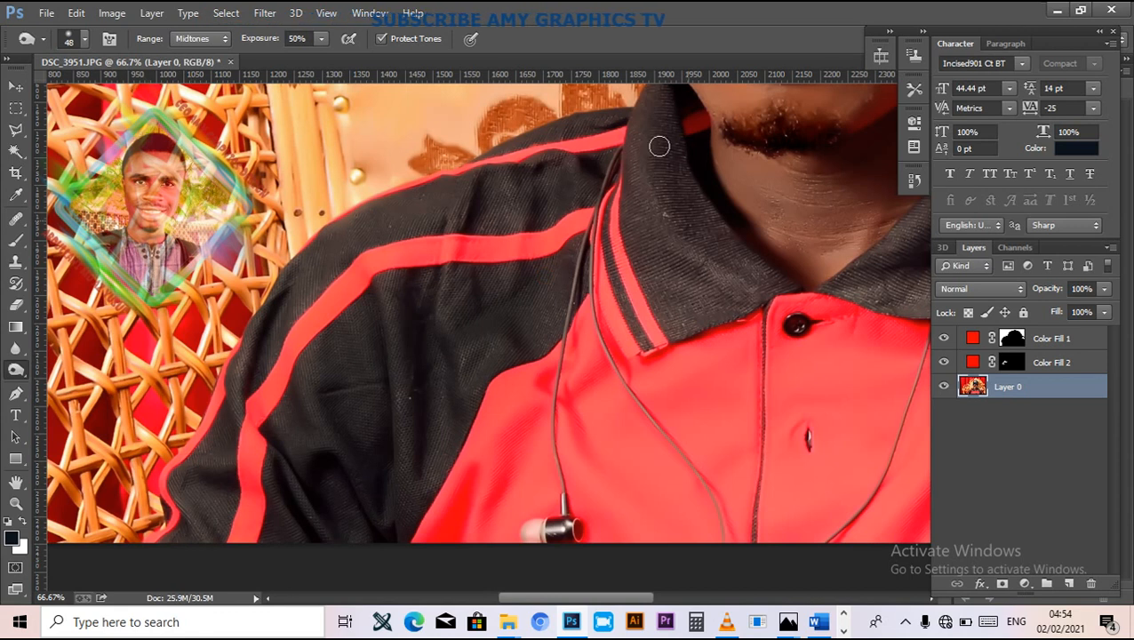
left_click_drag(665, 144, 633, 266)
right_click(633, 308)
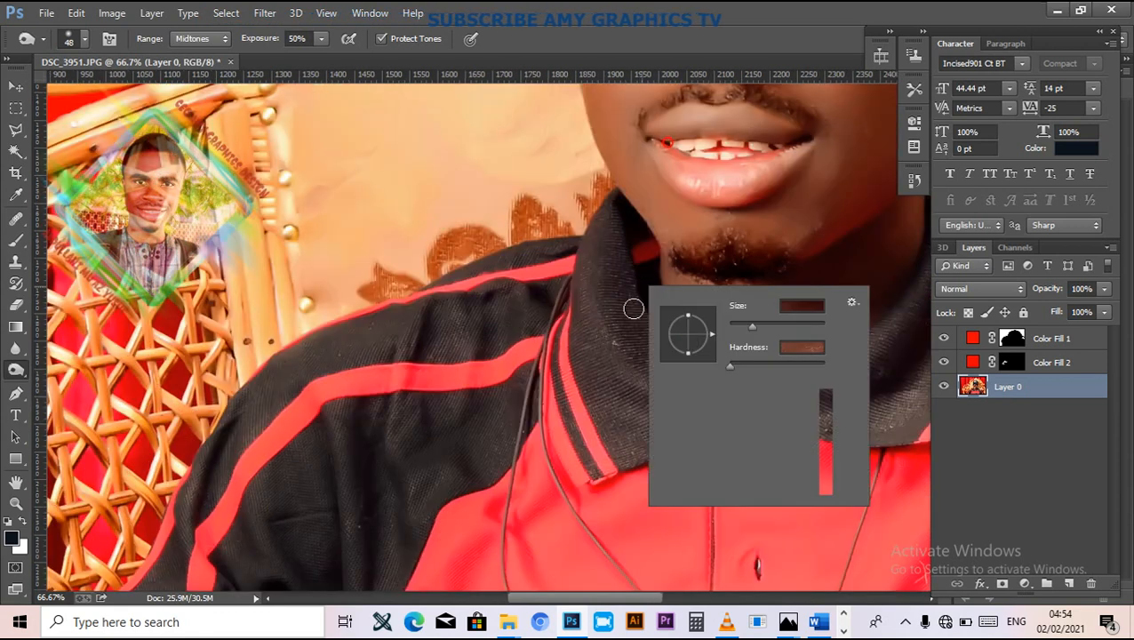
left_click_drag(785, 331, 766, 325)
key("Return")
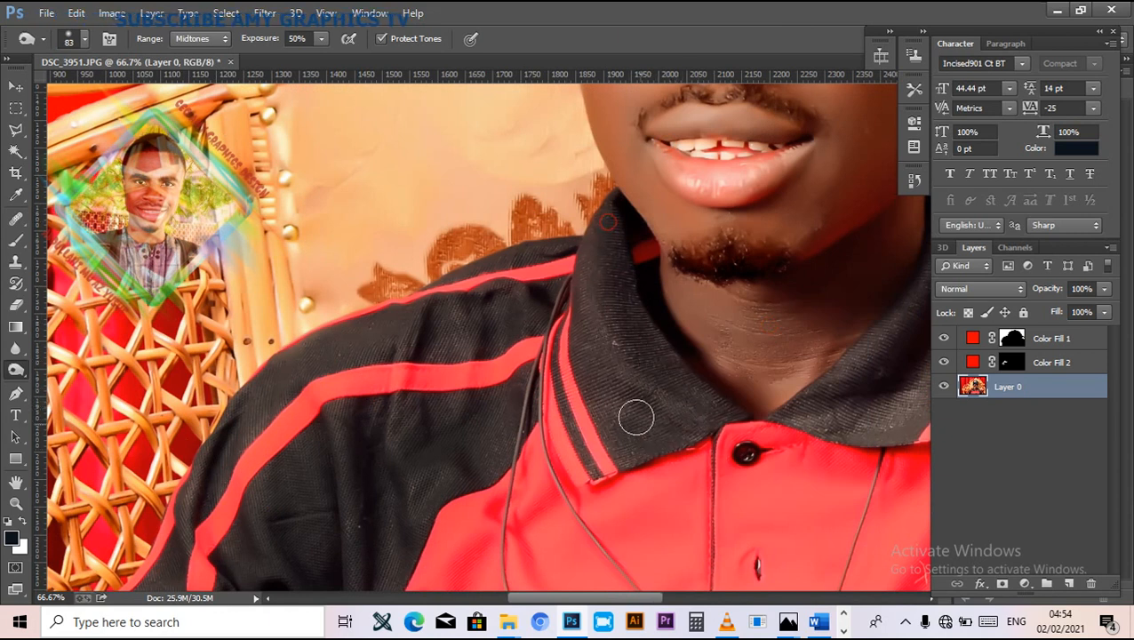
left_click_drag(603, 262, 608, 232)
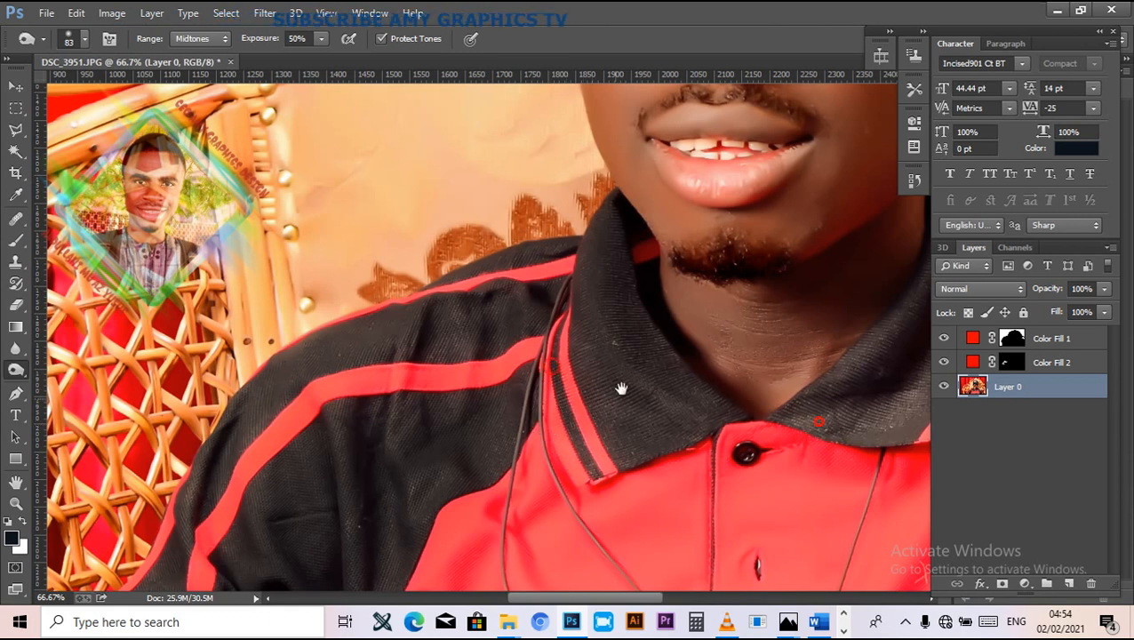
Step: Burn the opposite half of the black collar down to its point with the 83 px brush
left_click_drag(860, 356, 657, 425)
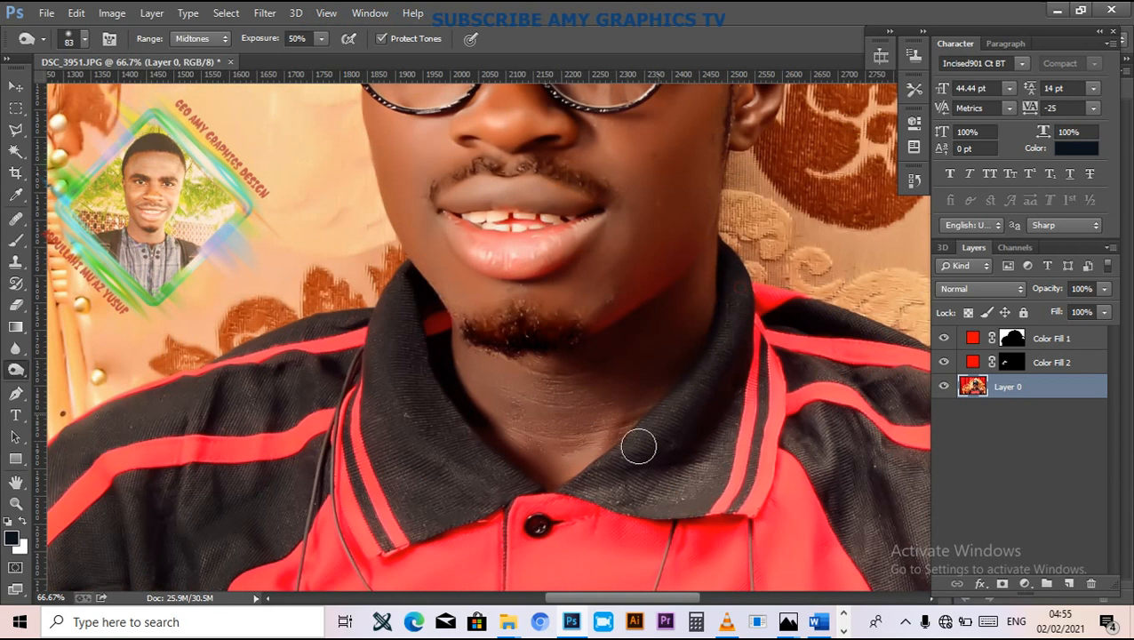
mouse_move(621, 498)
left_mouse_down()
mouse_move(723, 494)
mouse_move(645, 489)
mouse_move(742, 414)
mouse_move(694, 499)
mouse_move(710, 418)
mouse_move(673, 495)
mouse_move(724, 421)
mouse_move(748, 270)
left_mouse_up()
mouse_move(851, 461)
left_mouse_down()
mouse_move(625, 358)
mouse_move(592, 314)
left_mouse_up()
left_click_drag(433, 299, 402, 347)
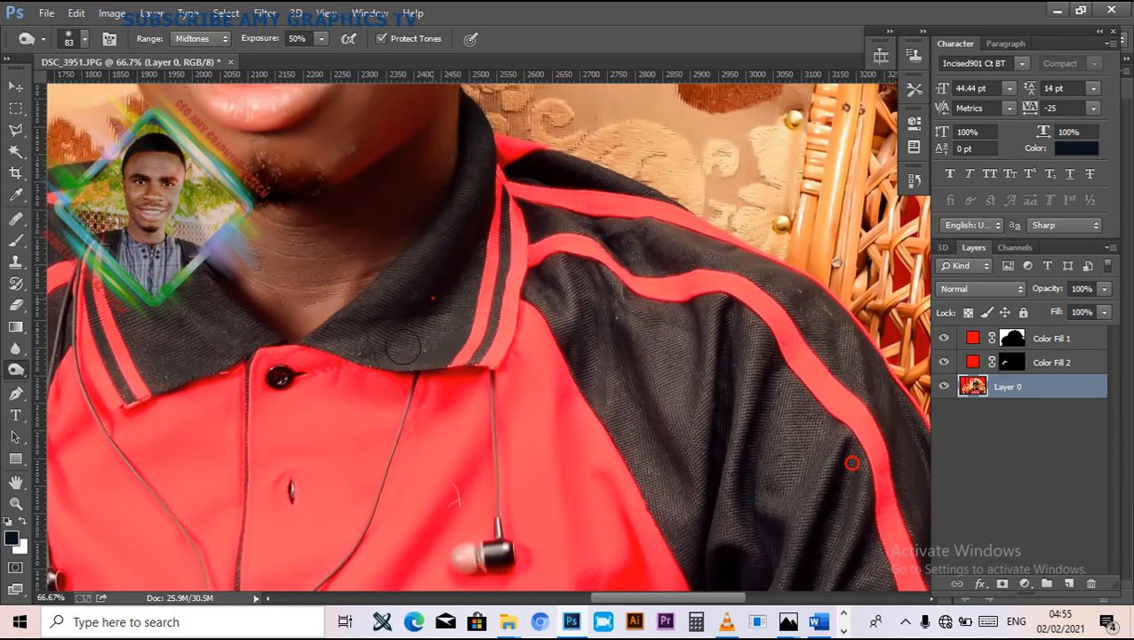
Step: Burn the black fabric around the red stripes on the other shoulder and sleeve
mouse_move(593, 268)
left_mouse_down()
mouse_move(616, 332)
mouse_move(559, 307)
mouse_move(590, 322)
left_mouse_up()
mouse_move(692, 362)
left_mouse_down()
mouse_move(699, 327)
mouse_move(582, 344)
left_mouse_up()
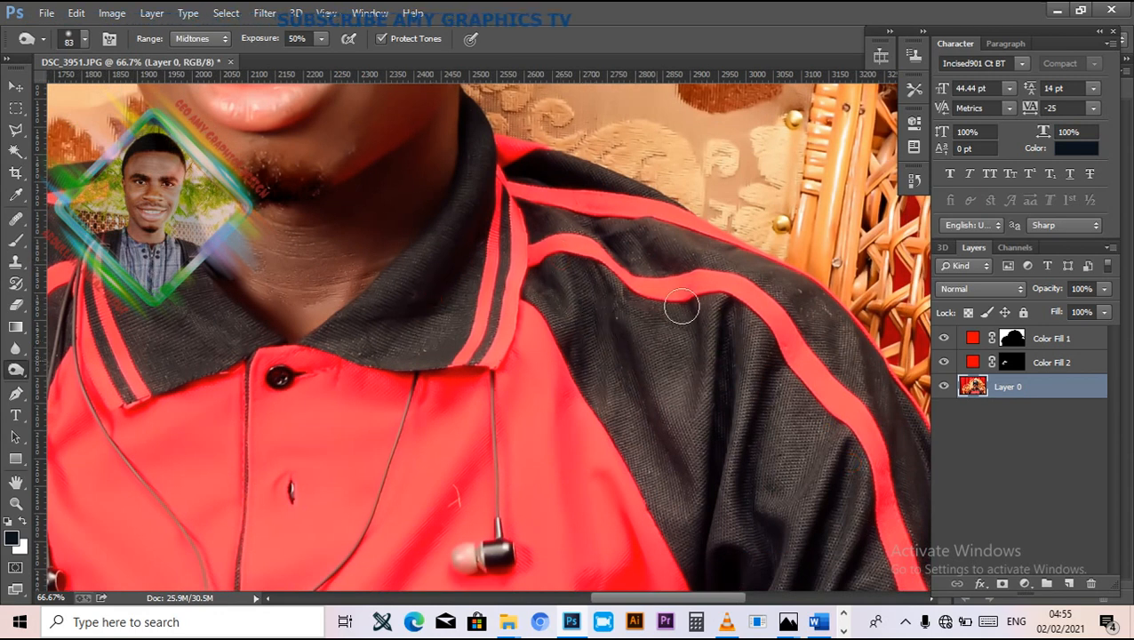
mouse_move(570, 265)
left_mouse_down()
mouse_move(552, 299)
mouse_move(648, 430)
mouse_move(656, 503)
mouse_move(725, 579)
mouse_move(691, 476)
mouse_move(731, 475)
mouse_move(751, 375)
mouse_move(850, 459)
mouse_move(780, 397)
mouse_move(776, 526)
mouse_move(860, 552)
mouse_move(873, 589)
mouse_move(805, 587)
mouse_move(750, 442)
mouse_move(714, 458)
mouse_move(731, 576)
left_mouse_up()
key("space")
mouse_move(765, 370)
left_mouse_down()
mouse_move(622, 335)
mouse_move(589, 283)
left_mouse_up()
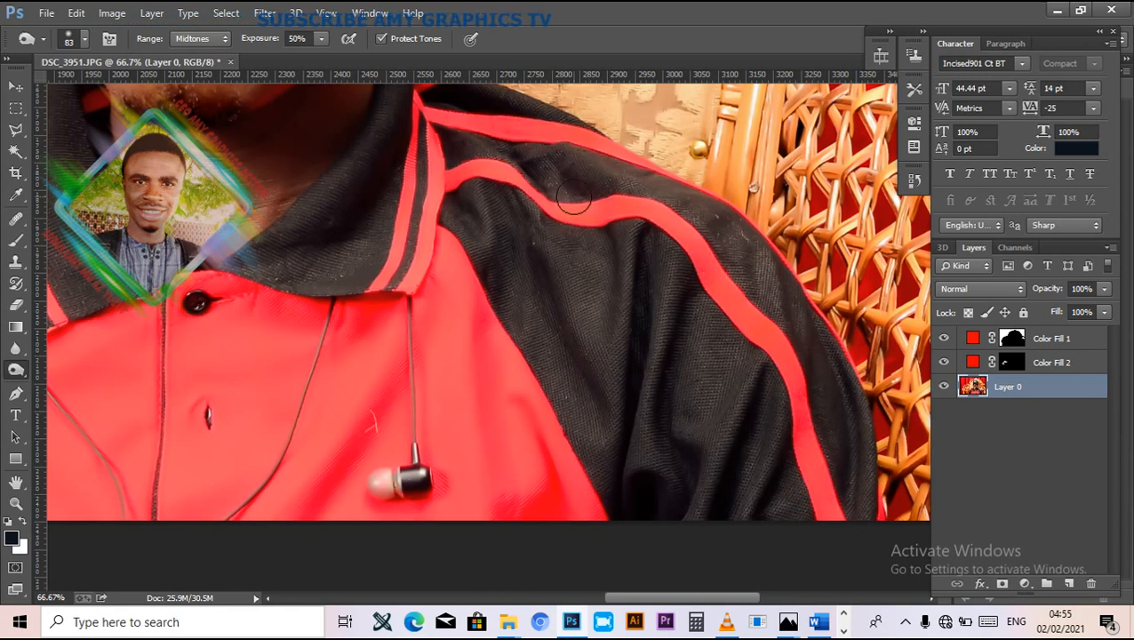
Step: Examine the whole portrait and inspect the retouched face up close
key("ctrl+minus")
key("ctrl+minus")
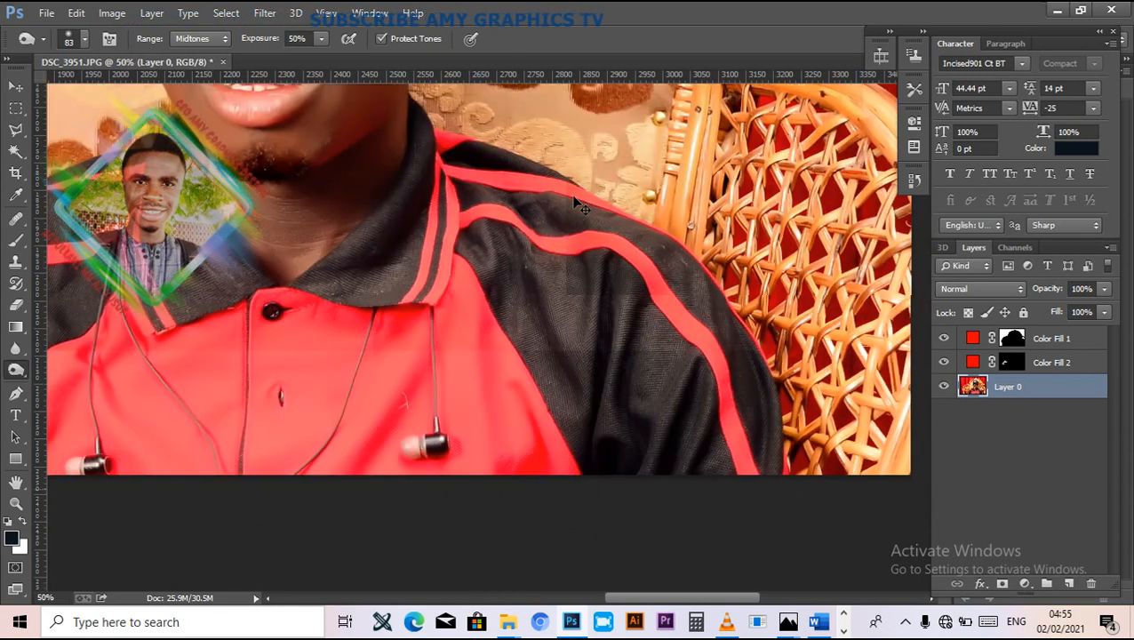
key("ctrl+minus")
key("ctrl+minus")
key("ctrl+plus")
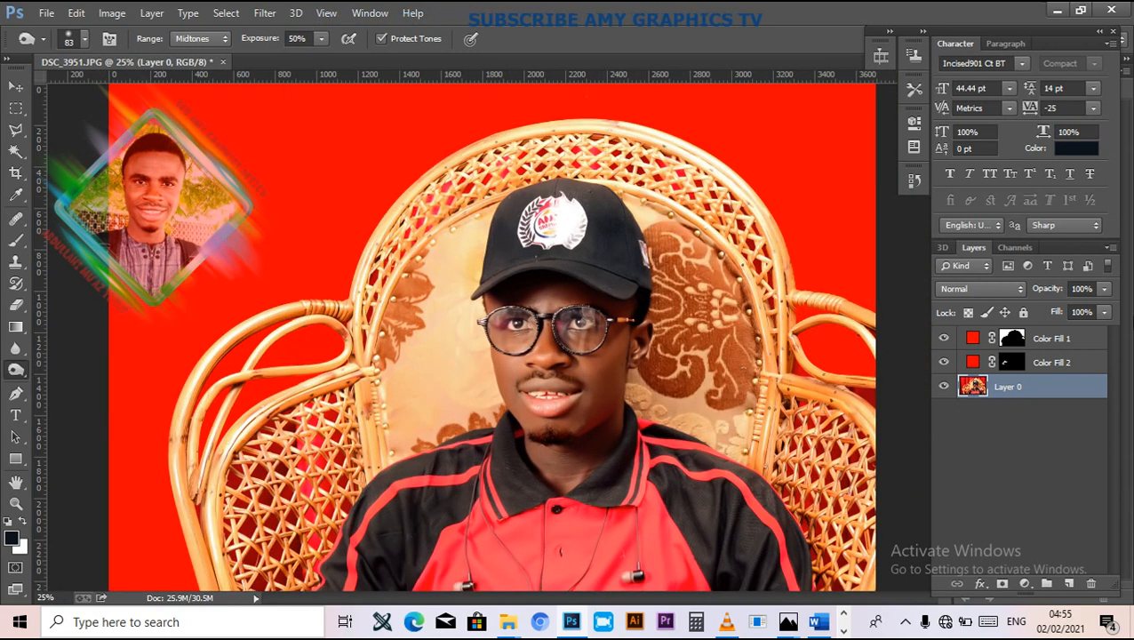
key("v")
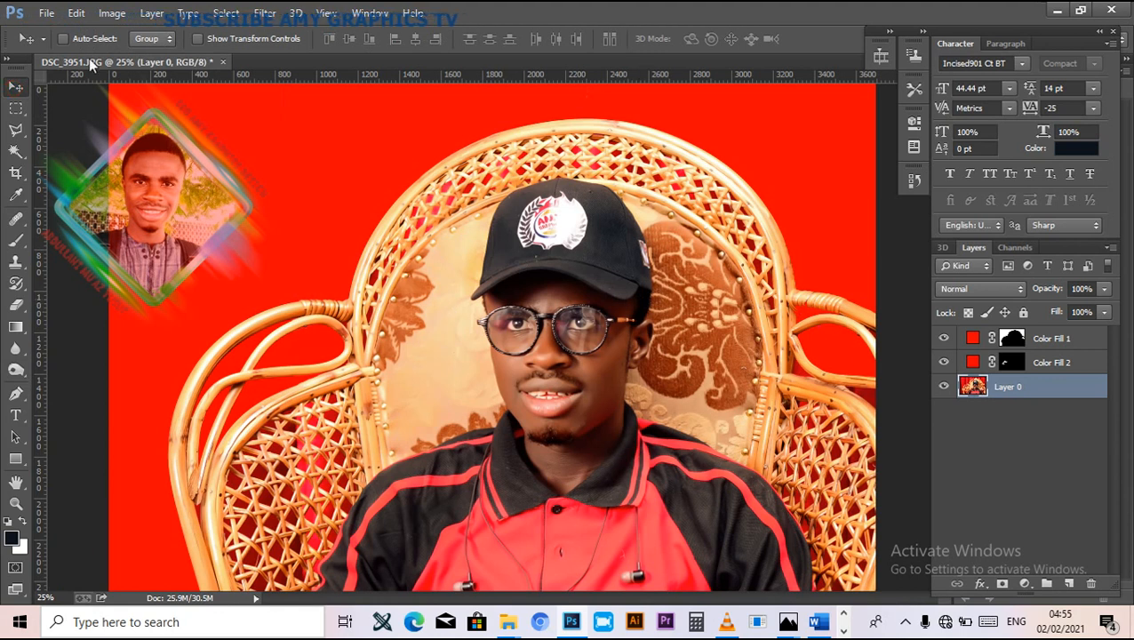
key("ctrl+1")
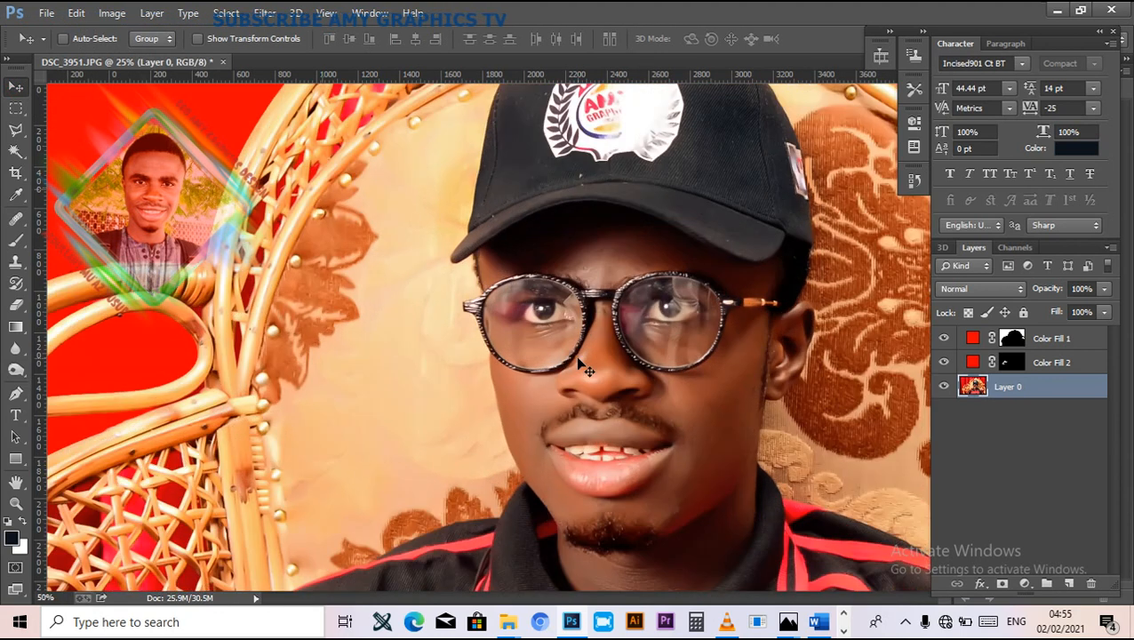
left_click_drag(641, 428, 523, 343)
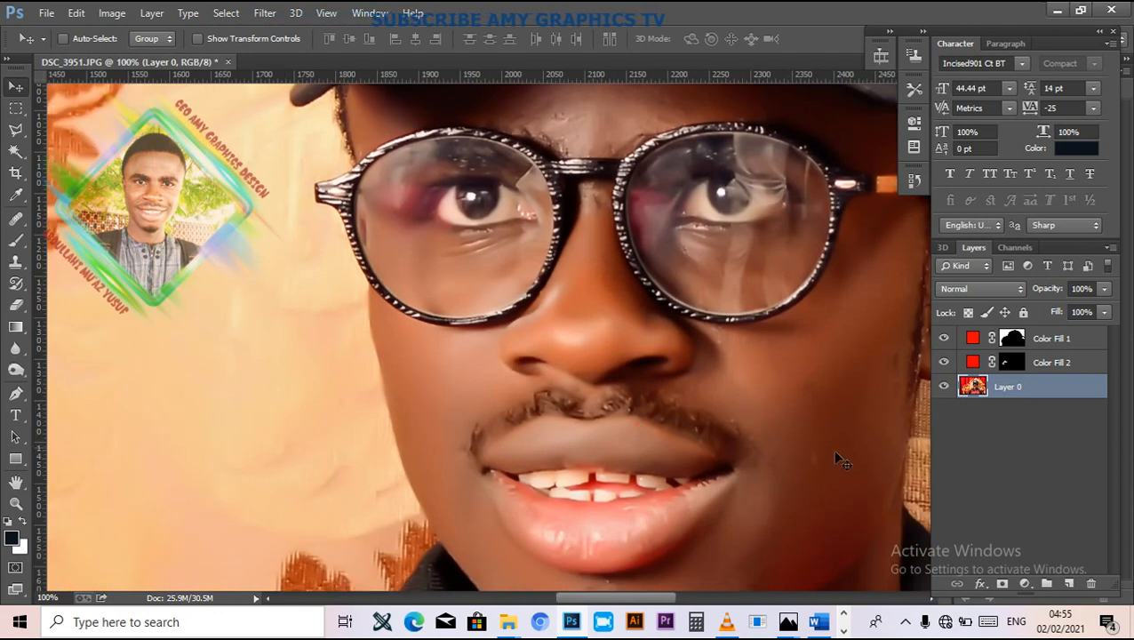
Step: Heal the small blemishes on the cheek beside the mouth and near the ear using a 20 px Healing Brush
left_click(13, 227)
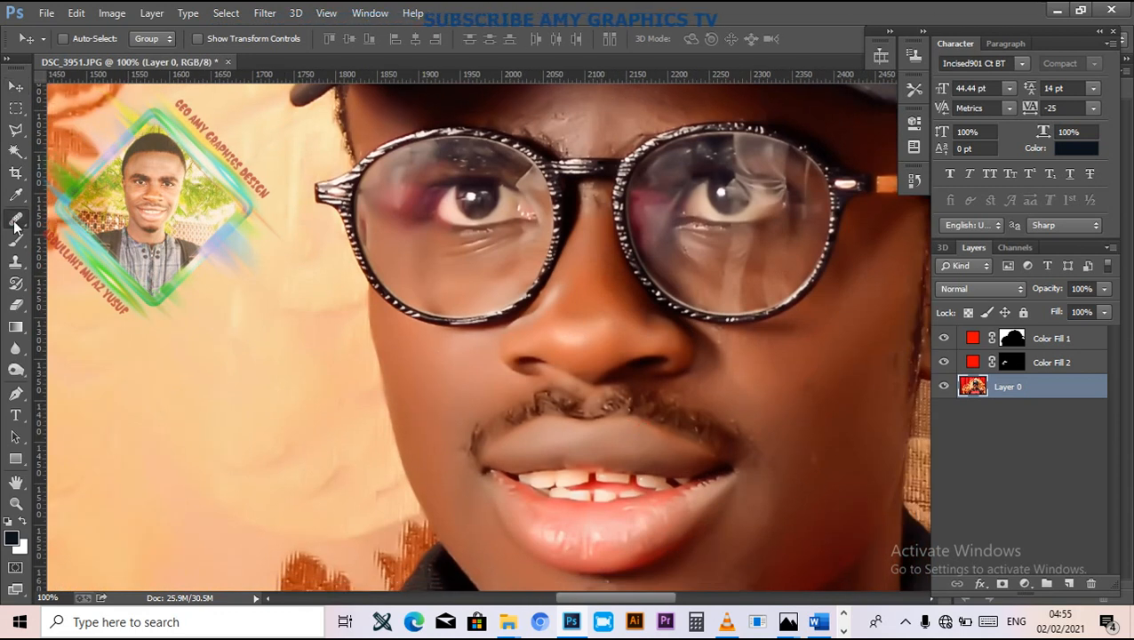
right_click(807, 426)
left_click(850, 406)
key("Return")
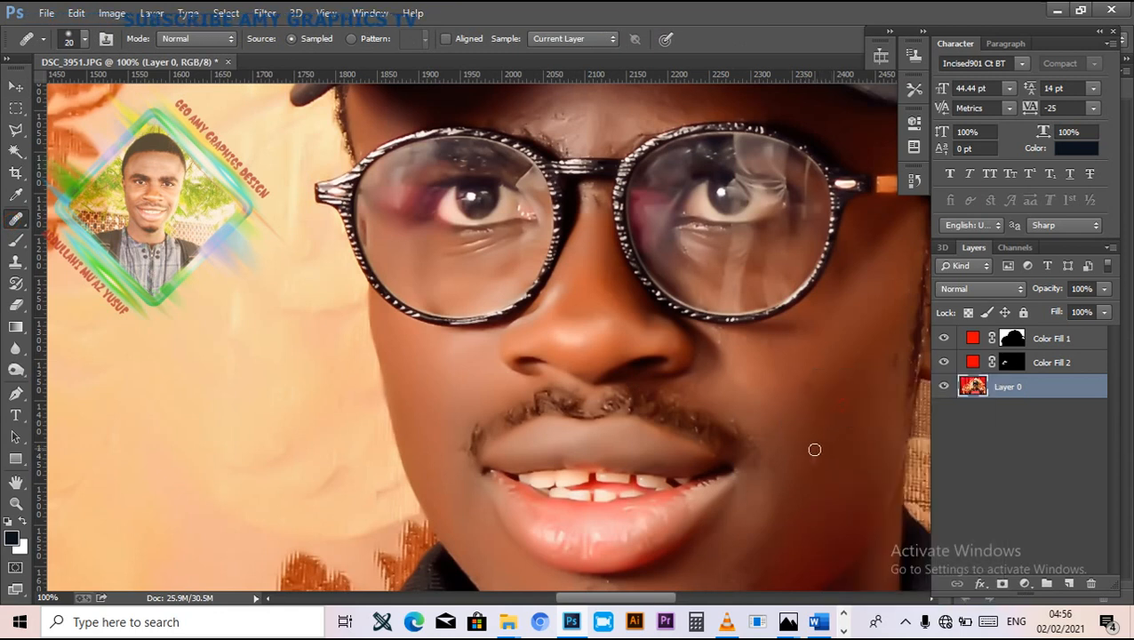
left_click(814, 449)
left_click(555, 244)
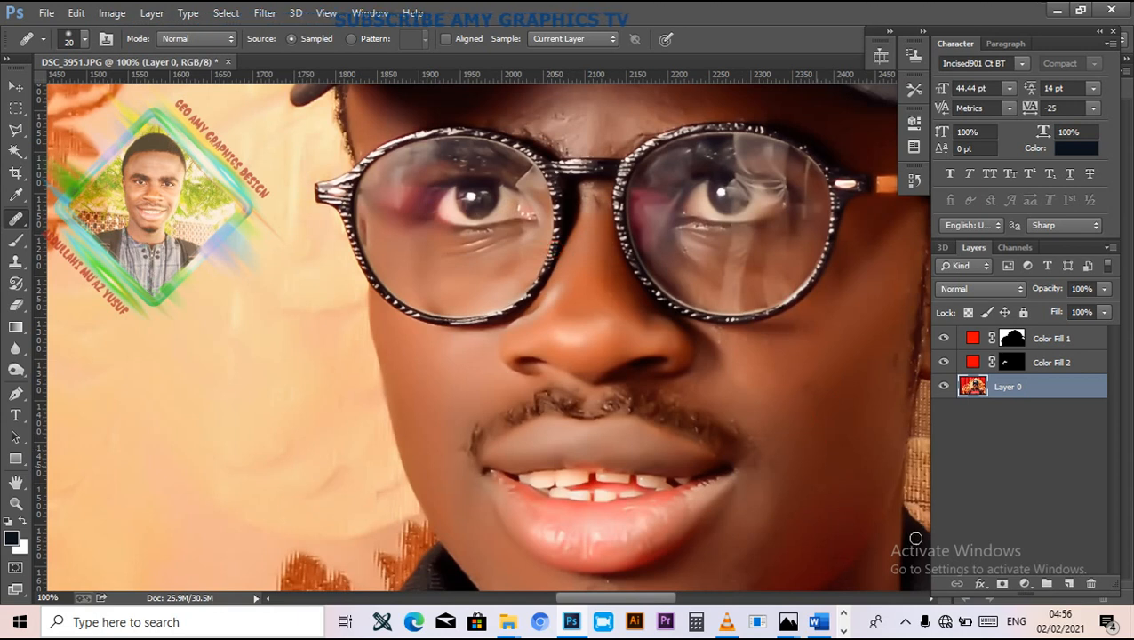
mouse_move(861, 470)
left_mouse_down()
mouse_move(691, 463)
mouse_move(679, 453)
left_mouse_up()
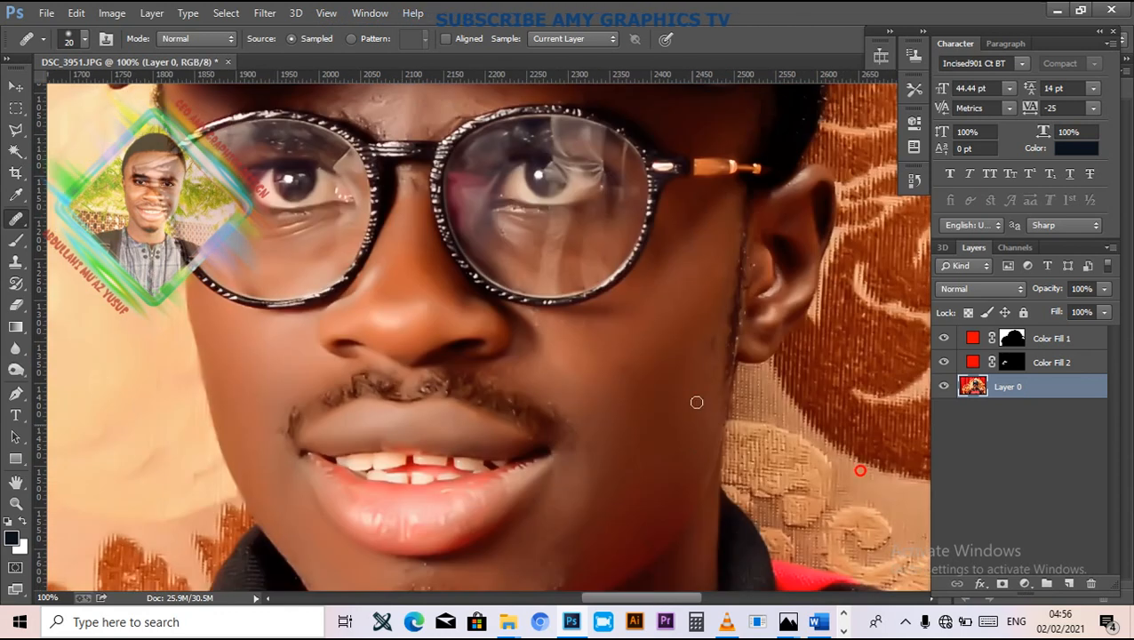
left_click(712, 330)
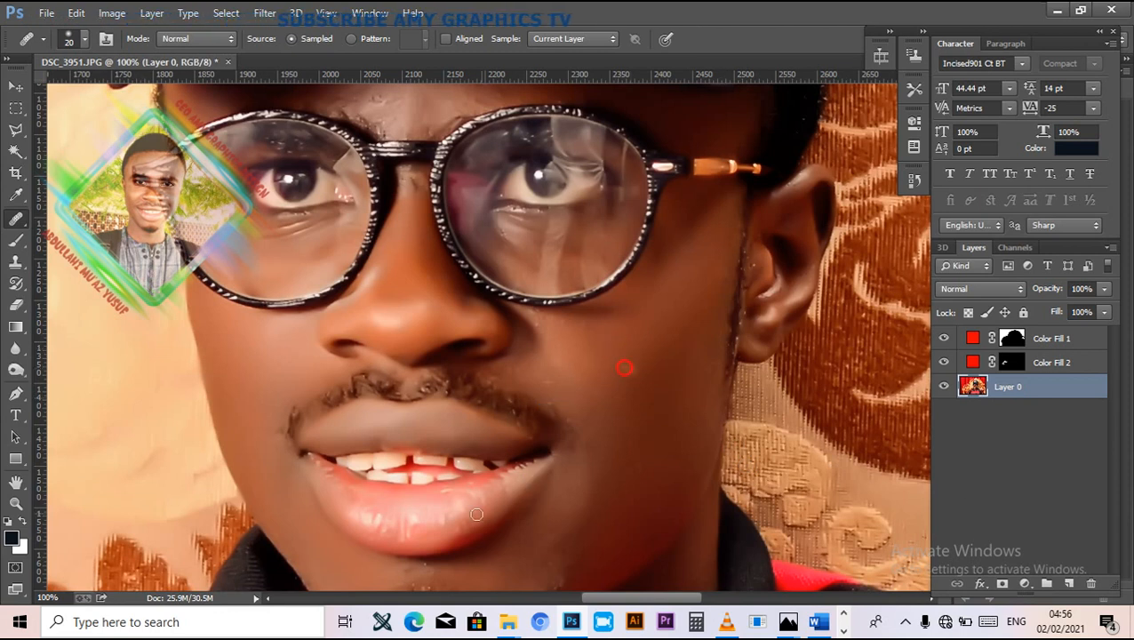
Step: Heal the mark below the lower lip and the blemishes on the forehead above the glasses' bridge
left_click_drag(453, 510, 564, 392)
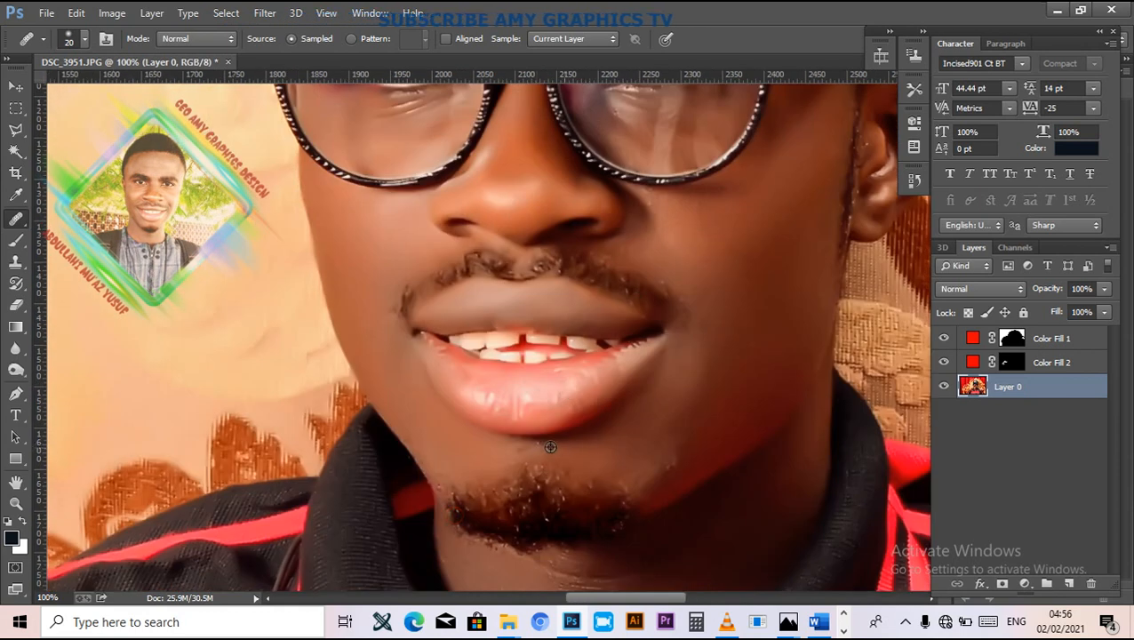
left_click(540, 446)
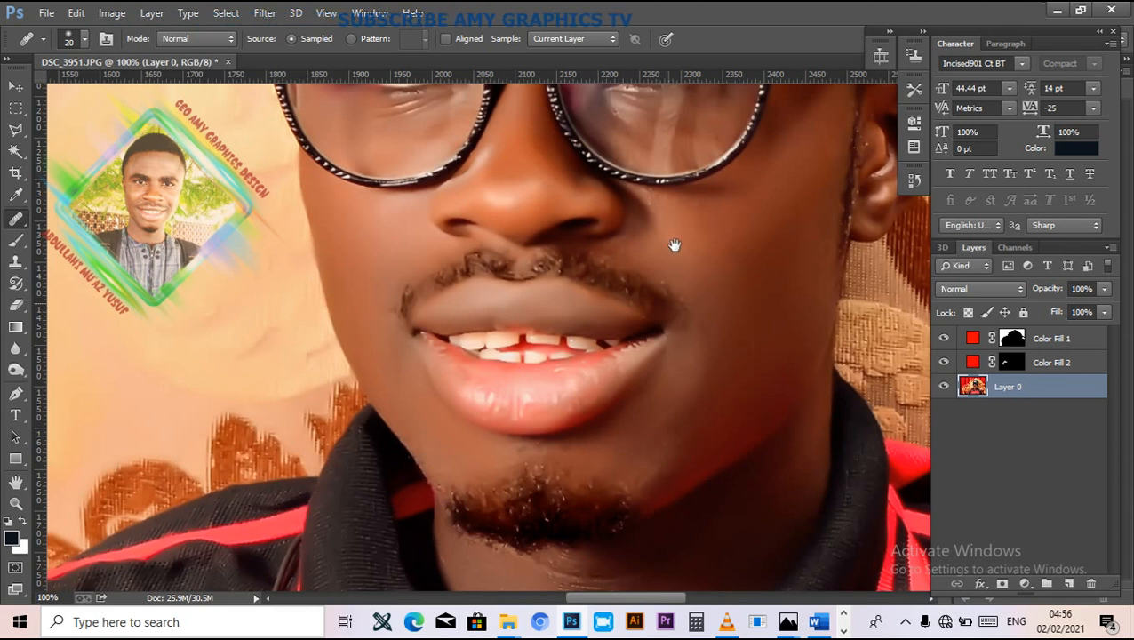
left_click_drag(676, 244, 671, 400)
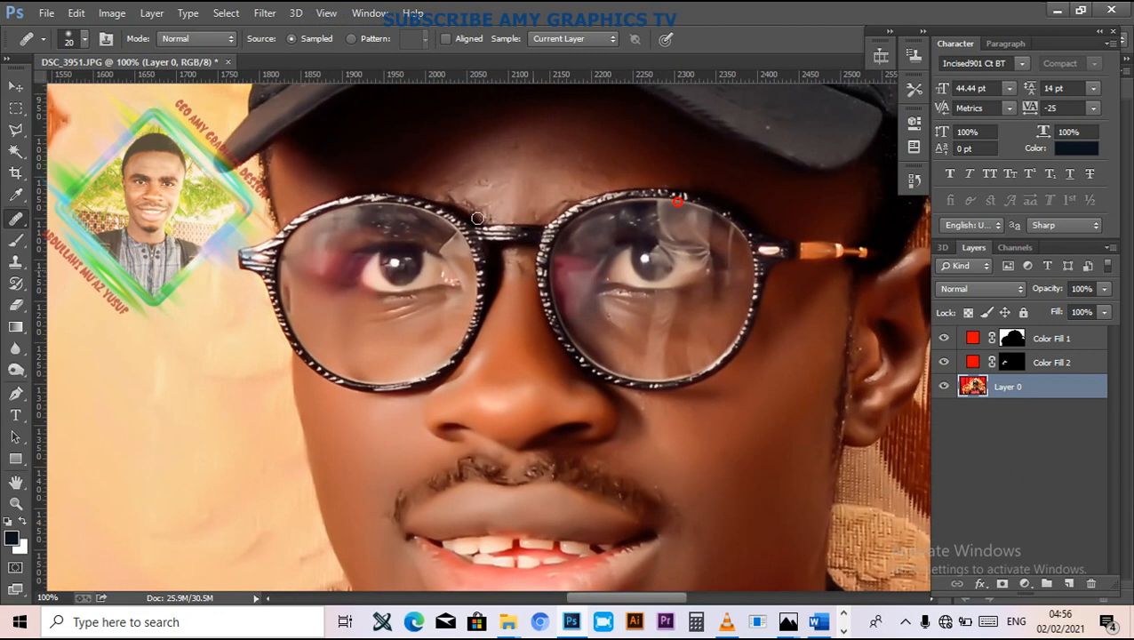
left_click(480, 180)
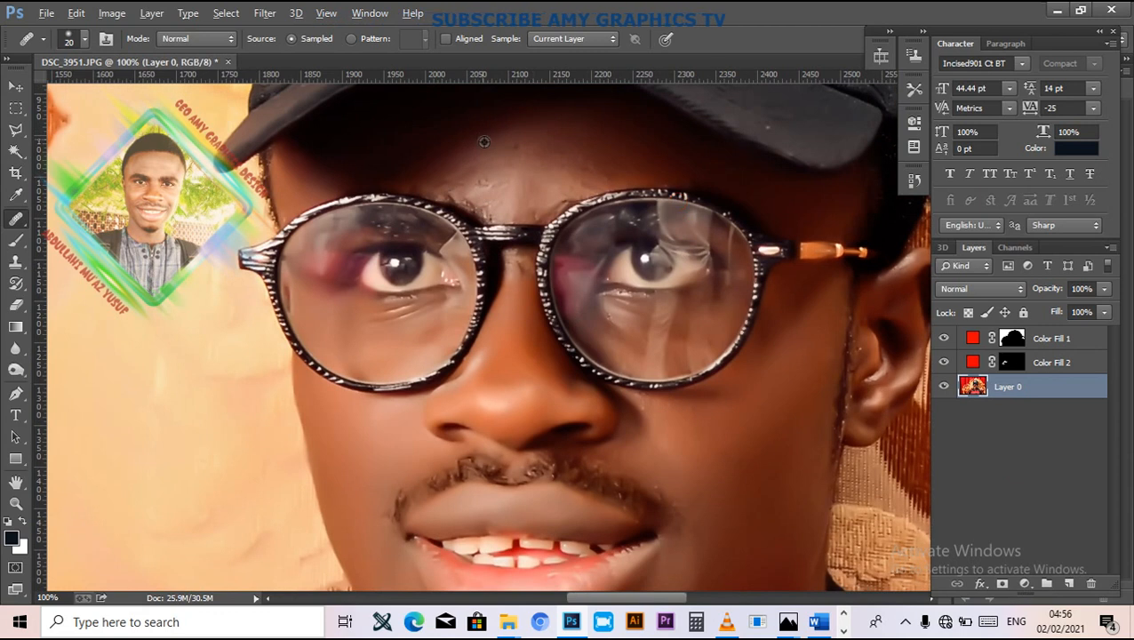
left_click(515, 172, "alt")
left_click(478, 184)
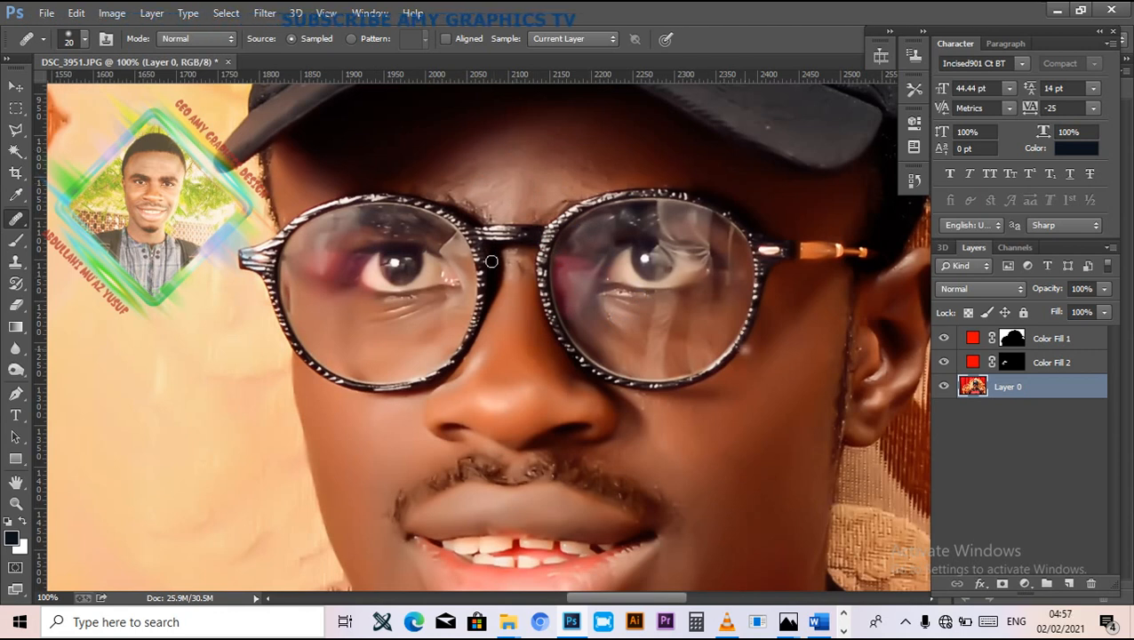
Step: Burn the purple glare inside the eyeglass lenses around the eyes with a 132 px brush
left_click(15, 369)
right_click(411, 265)
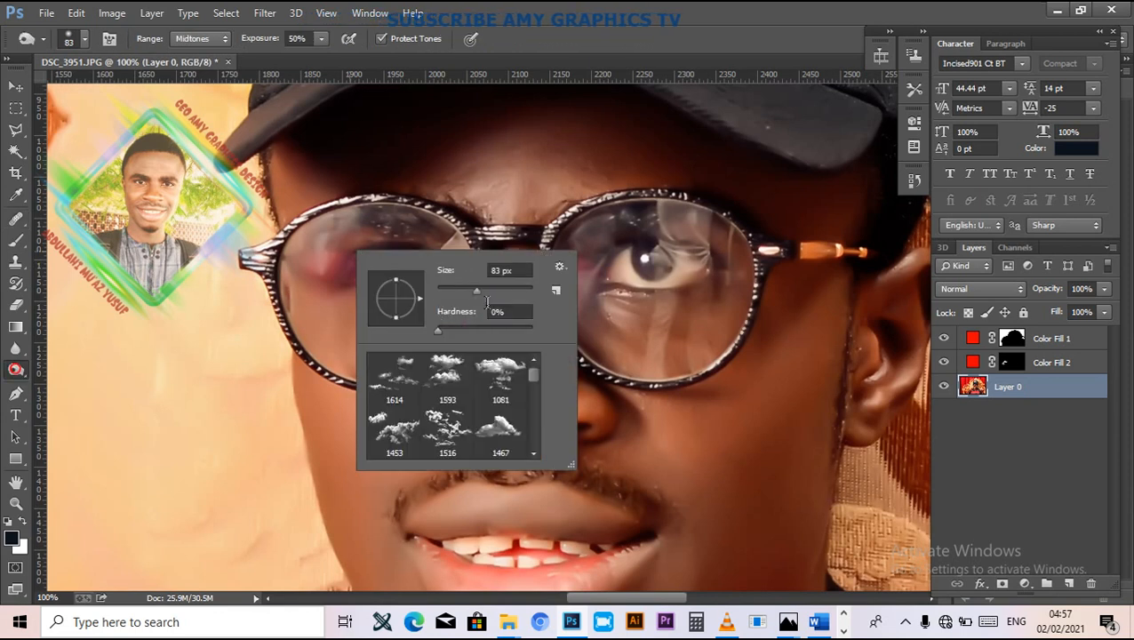
key("Return")
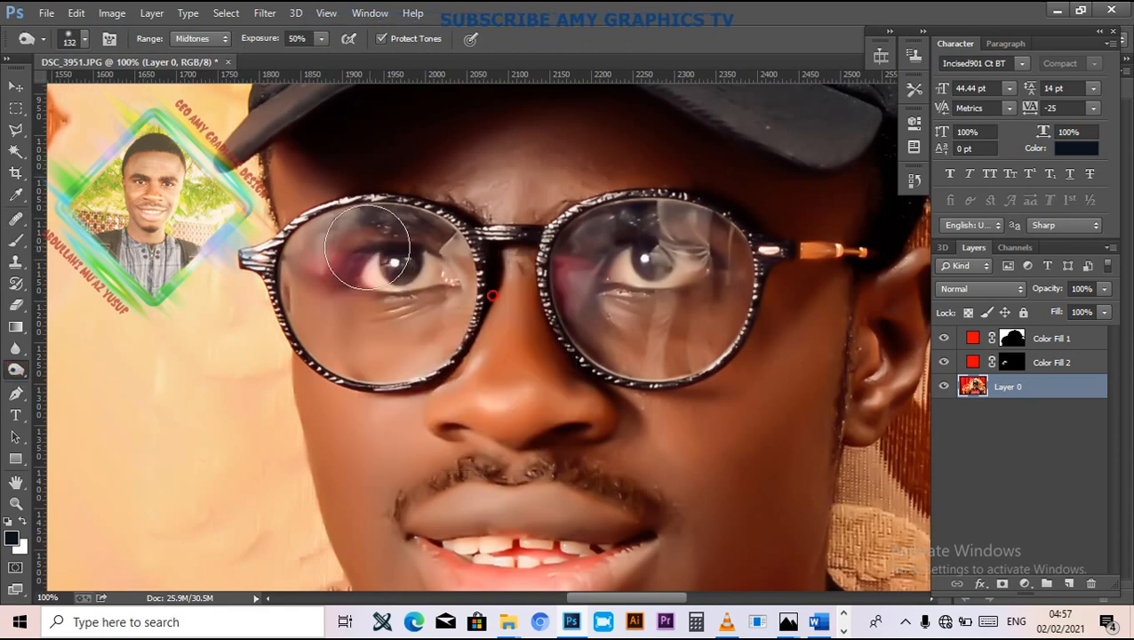
mouse_move(371, 304)
left_mouse_down()
mouse_move(425, 267)
mouse_move(371, 335)
mouse_move(318, 293)
mouse_move(397, 336)
mouse_move(434, 270)
mouse_move(366, 242)
left_mouse_up()
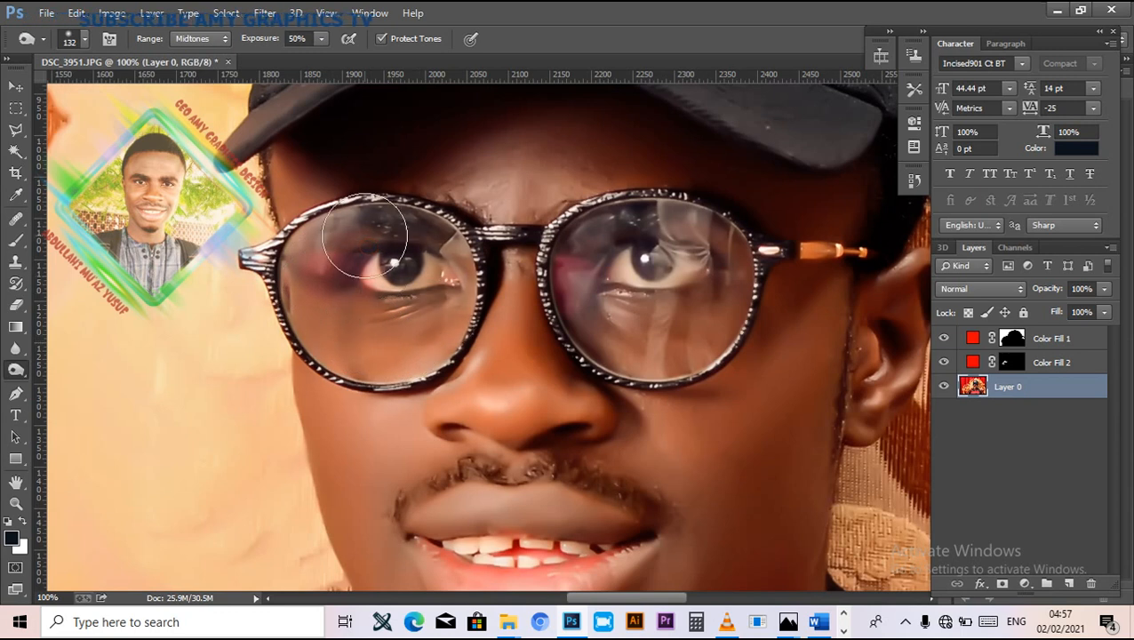
mouse_move(721, 279)
left_mouse_down()
mouse_move(645, 254)
mouse_move(678, 246)
mouse_move(701, 316)
mouse_move(586, 307)
left_mouse_up()
Step: Trace a Polygonal Lasso selection around both eyeglass lenses, passing across the bridge
key("ctrl+minus")
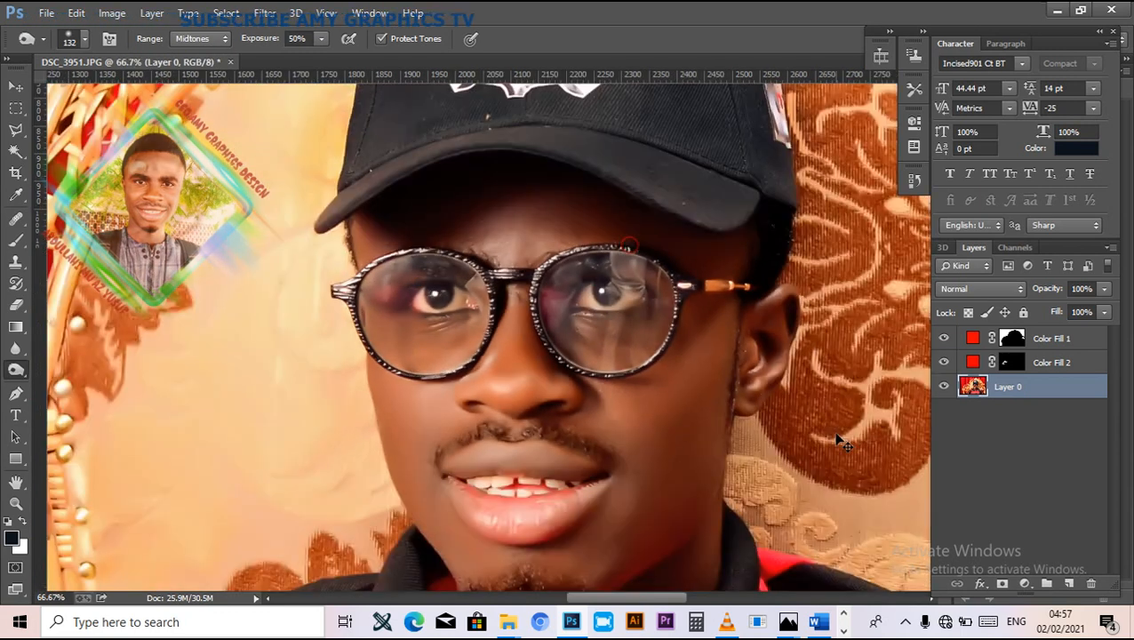
key("ctrl+minus")
key("ctrl+minus")
key("ctrl+minus")
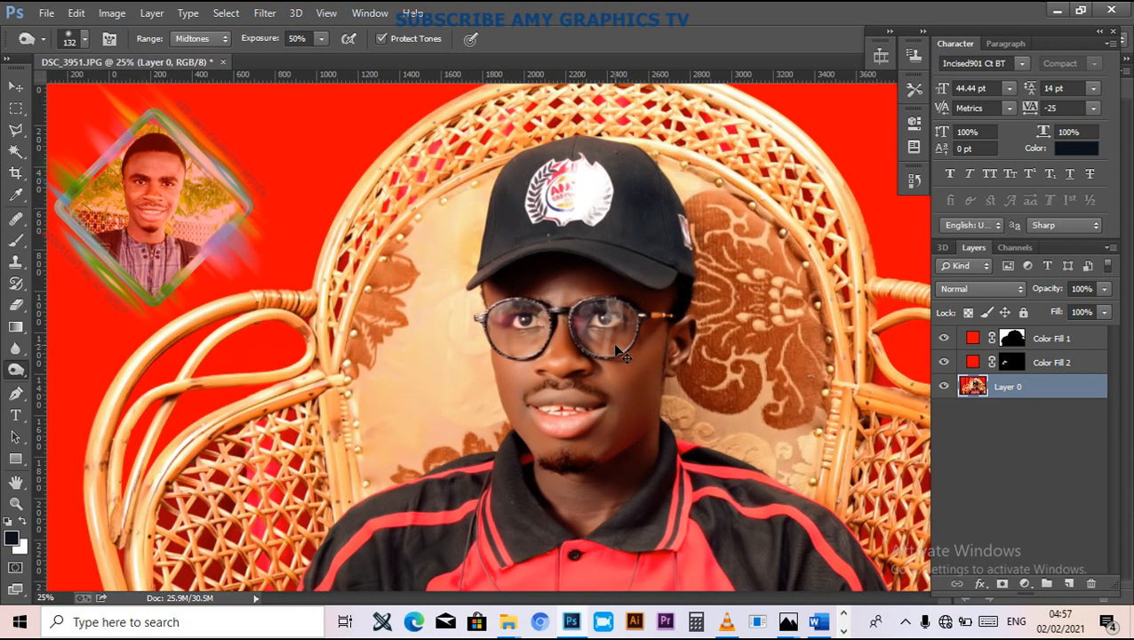
key("ctrl+plus")
key("l")
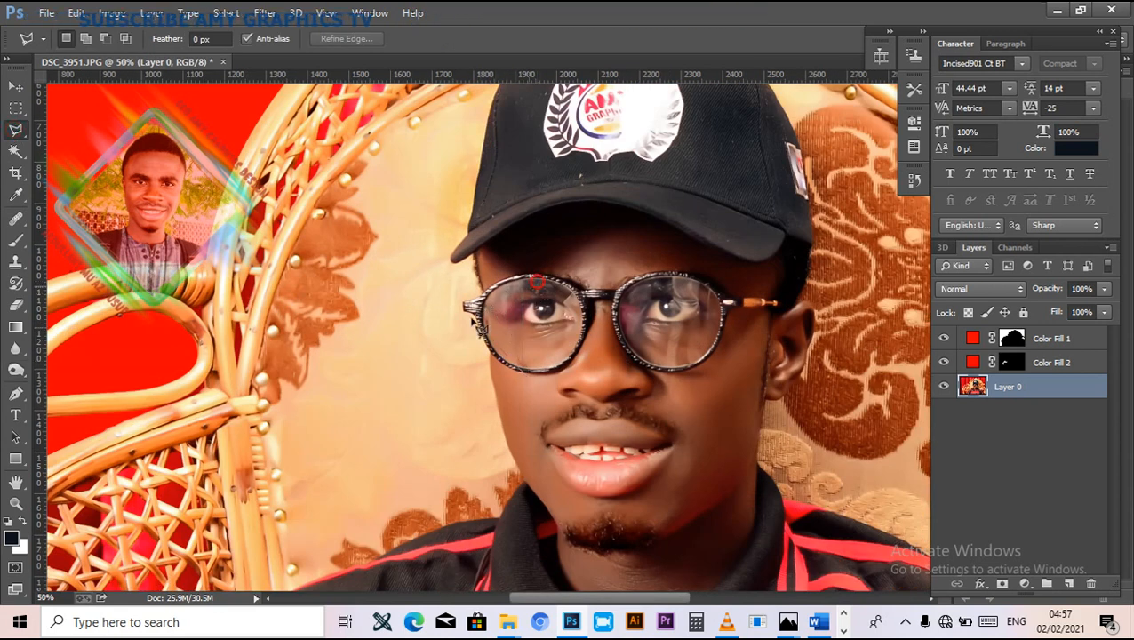
mouse_move(480, 340)
left_mouse_down()
mouse_move(502, 283)
mouse_move(573, 291)
left_mouse_up()
left_click(588, 296)
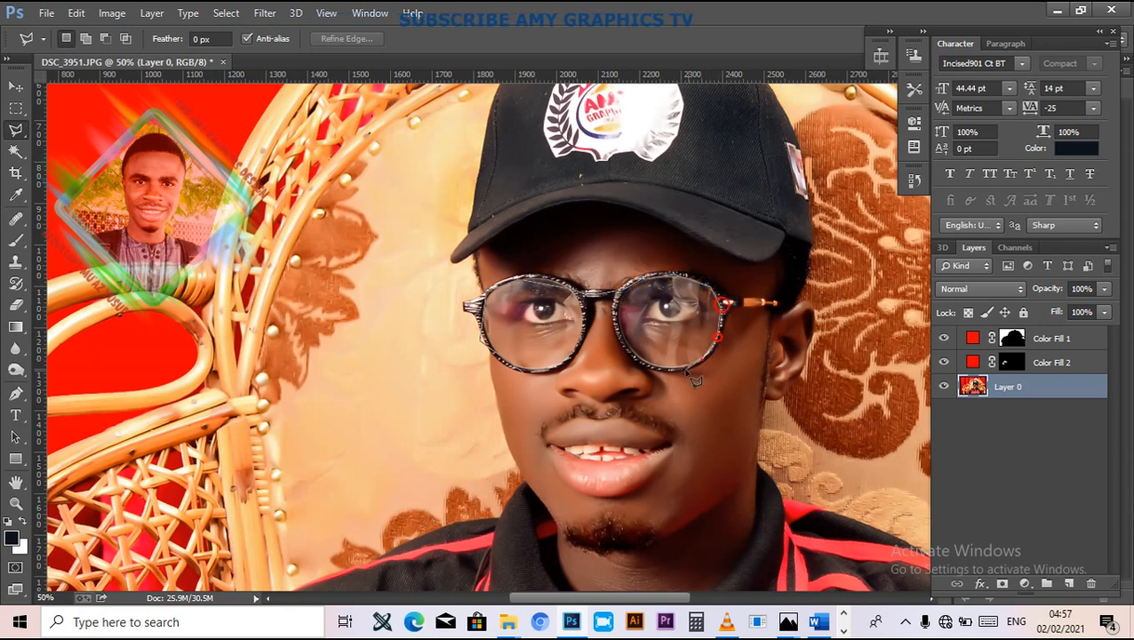
left_click(636, 359)
left_click(605, 301)
left_click(582, 317)
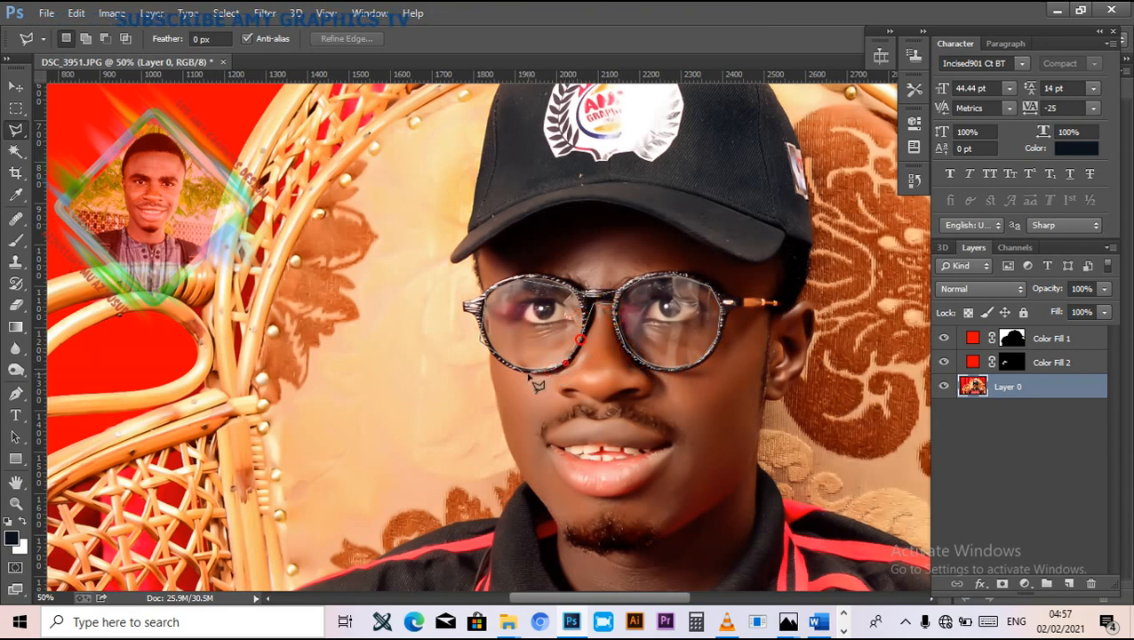
left_click(543, 365)
Step: Feather the selection around the eyeglass lenses by 20 pixels
key("m")
right_click(542, 284)
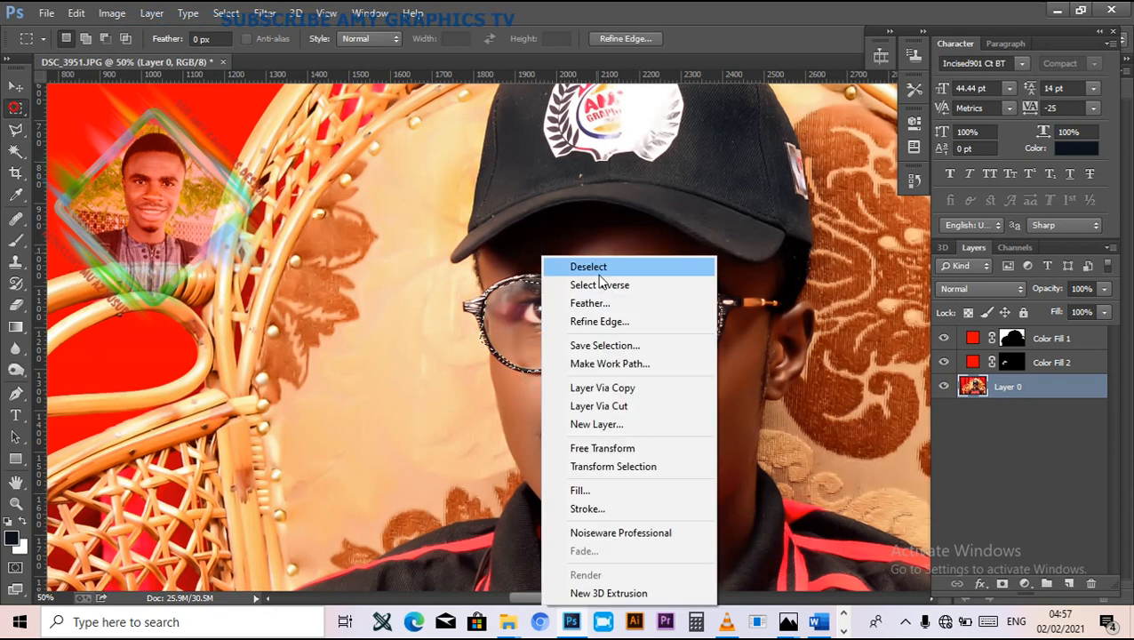
left_click(590, 303)
type("20")
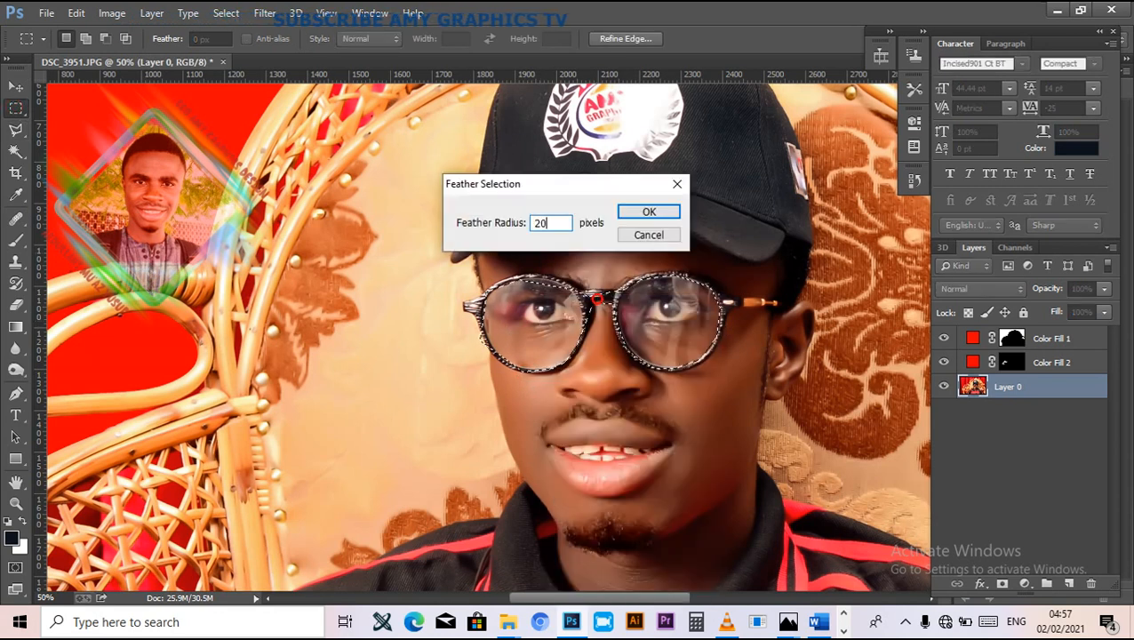
key("Return")
Step: Brighten the selected lens area with Levels, setting the white input level to 208
key("ctrl+l")
mouse_move(1023, 426)
left_mouse_down()
mouse_move(968, 431)
mouse_move(984, 431)
left_mouse_up()
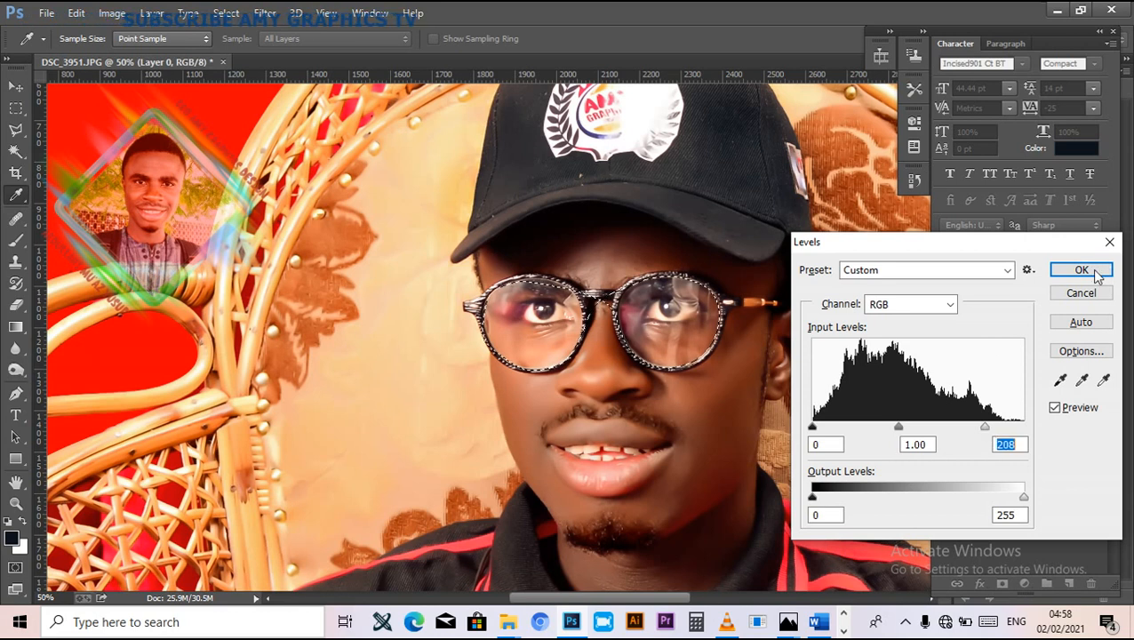
key("Return")
key("m")
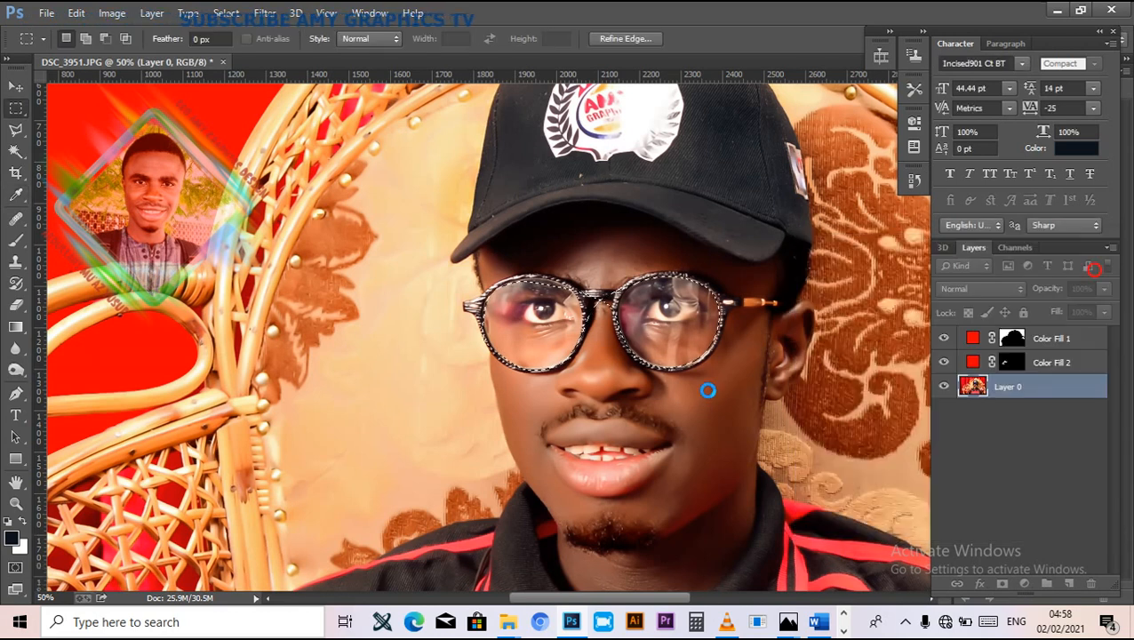
Step: Clear the selection around the eyeglass lenses and review the brightened eyes within the whole portrait
key("ctrl+d")
key("ctrl+plus")
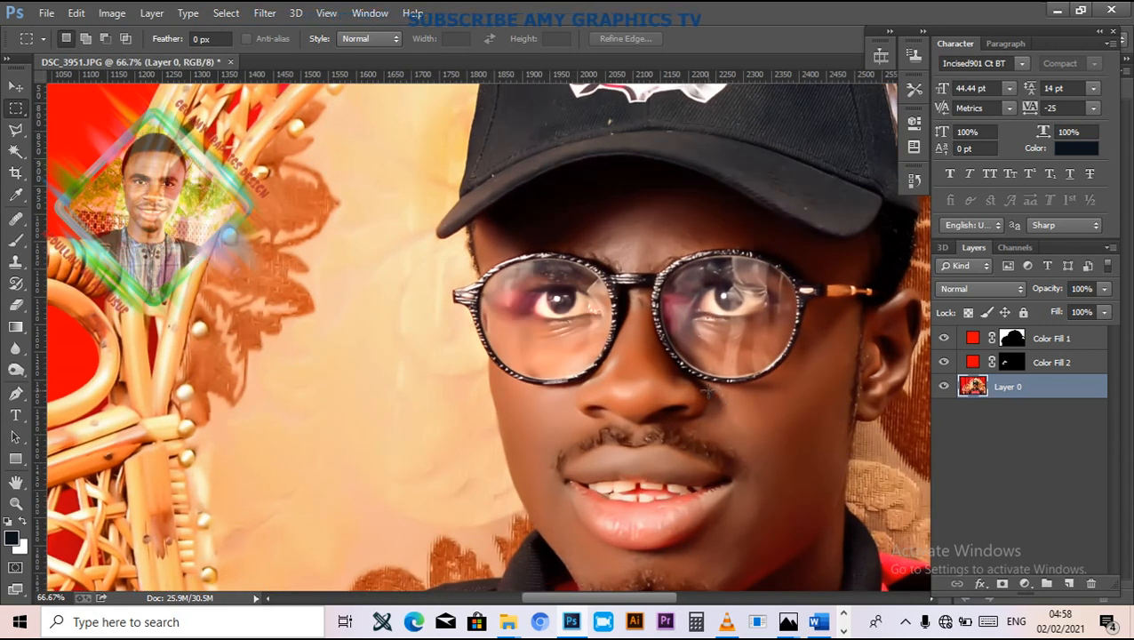
key("ctrl+minus")
key("ctrl+minus")
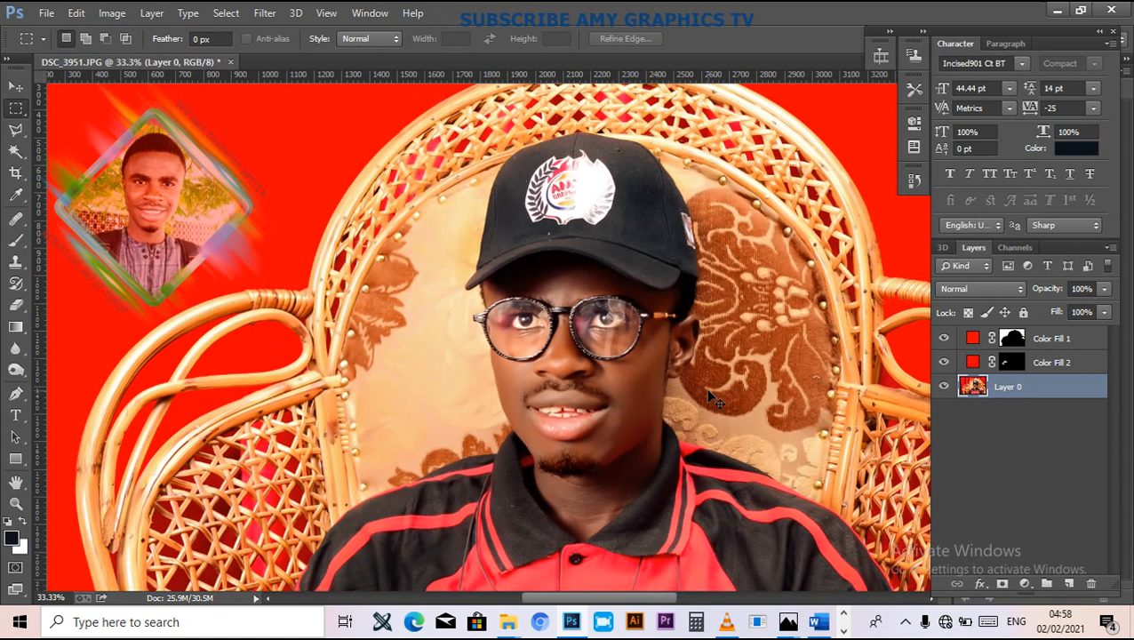
key("ctrl+minus")
key("ctrl+minus")
key("ctrl+plus")
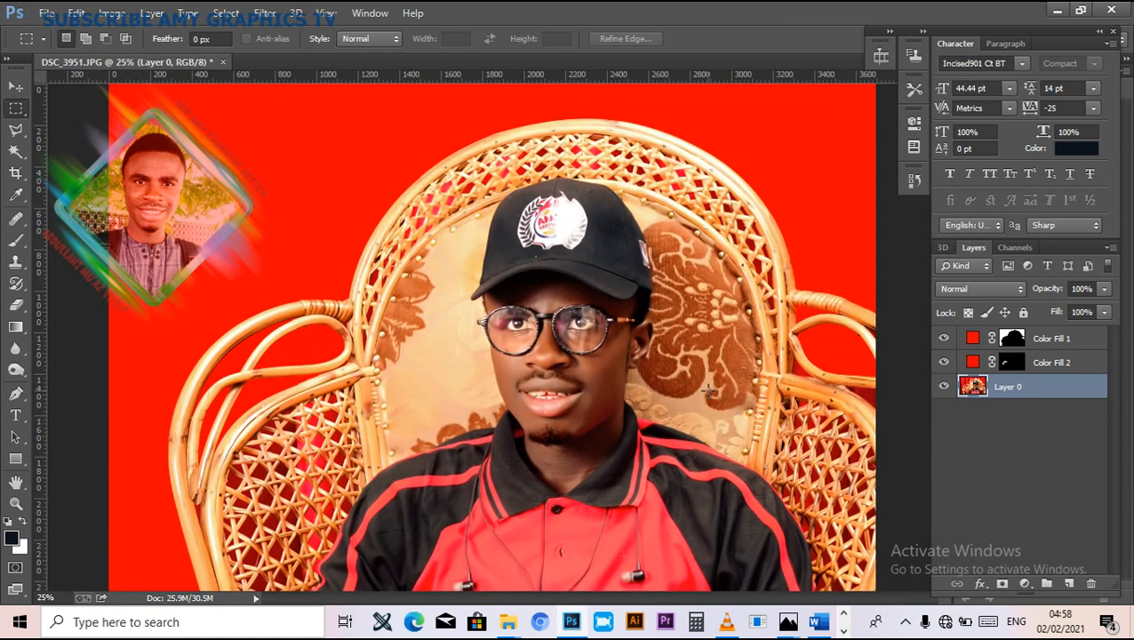
Step: Apply the Imagenomic Noiseware Professional filter to Layer 0 with the Default settings, checking the face in the preview
left_click(267, 13)
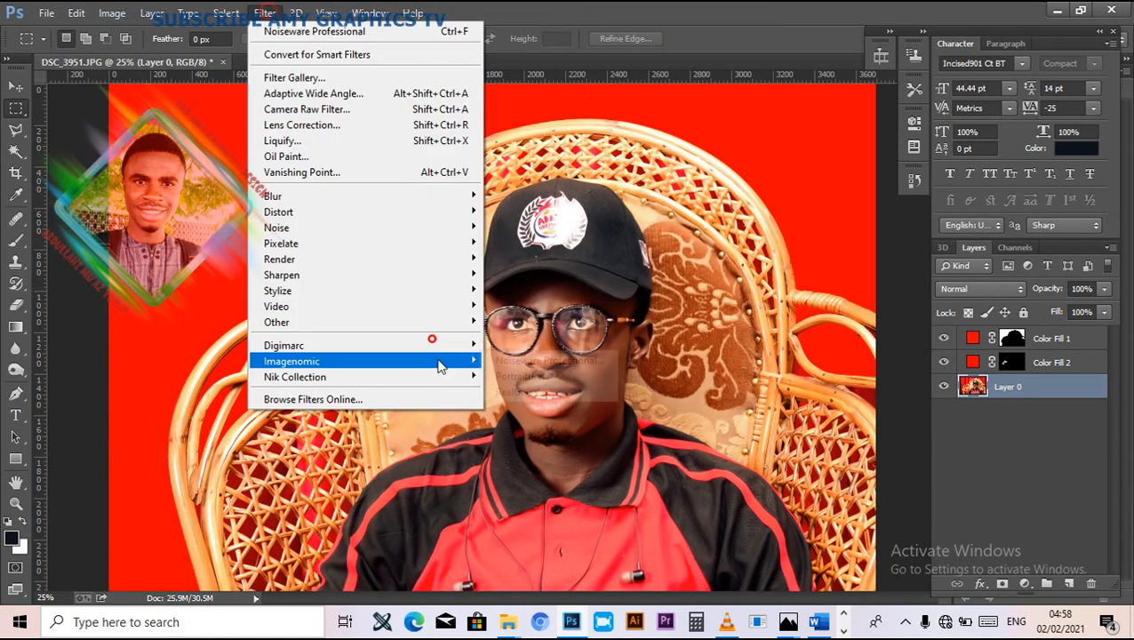
left_click(534, 363)
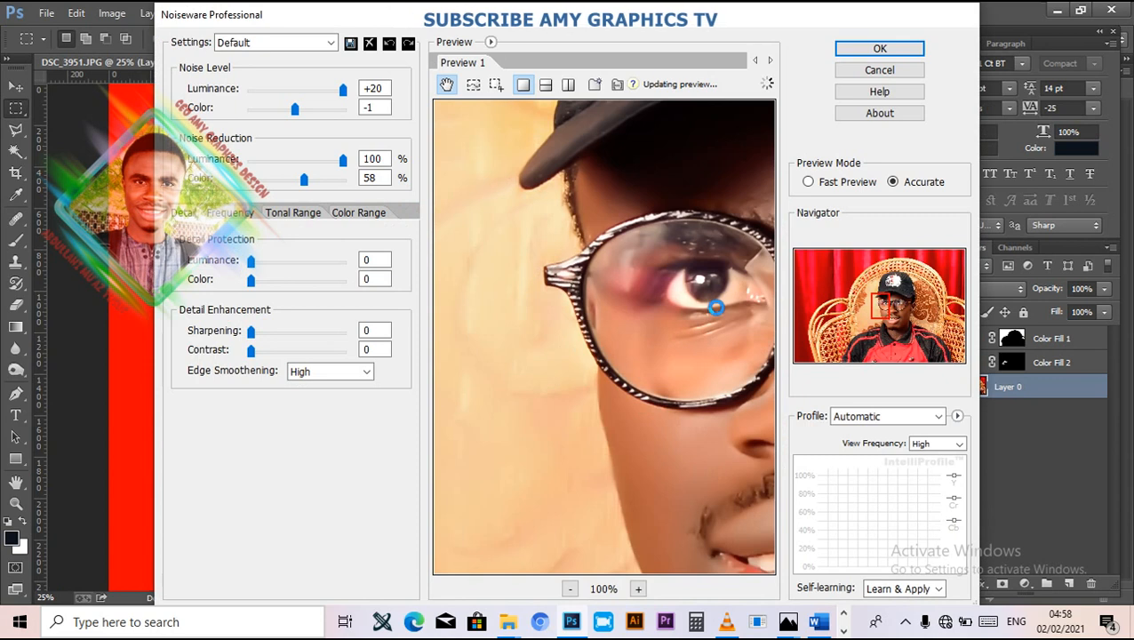
left_click_drag(729, 220, 501, 352)
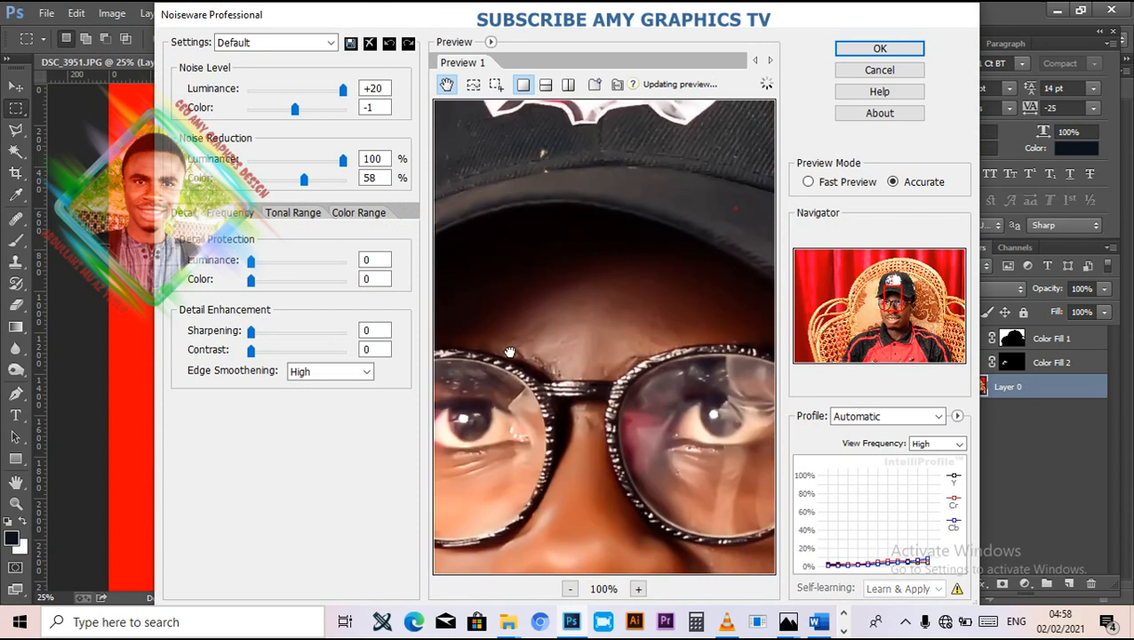
left_click_drag(576, 337, 623, 212)
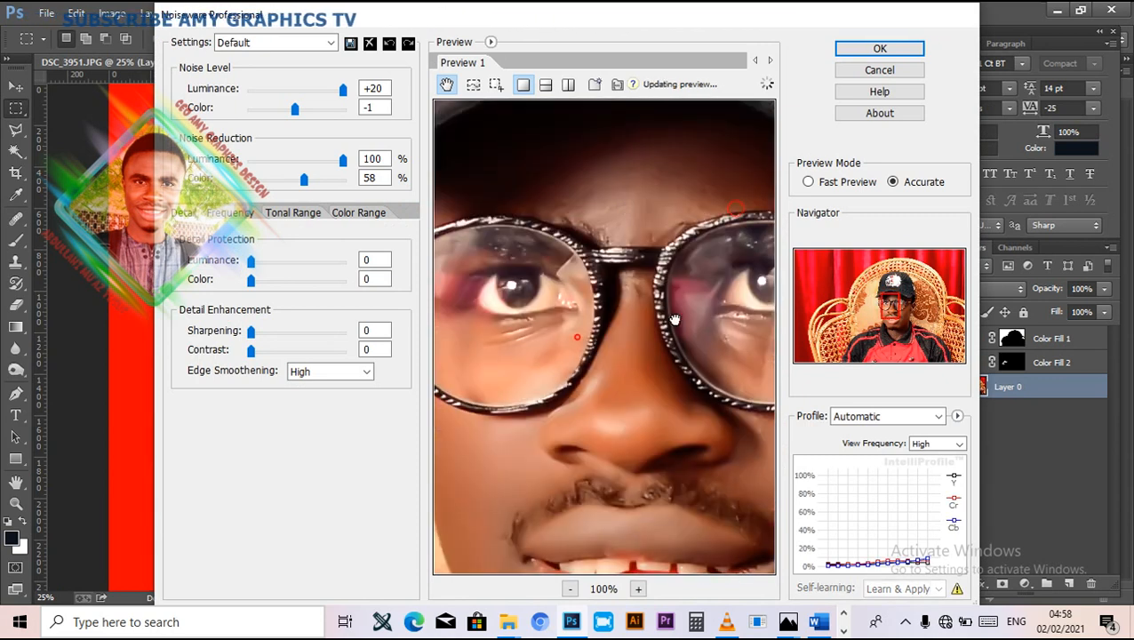
left_click_drag(674, 428, 647, 416)
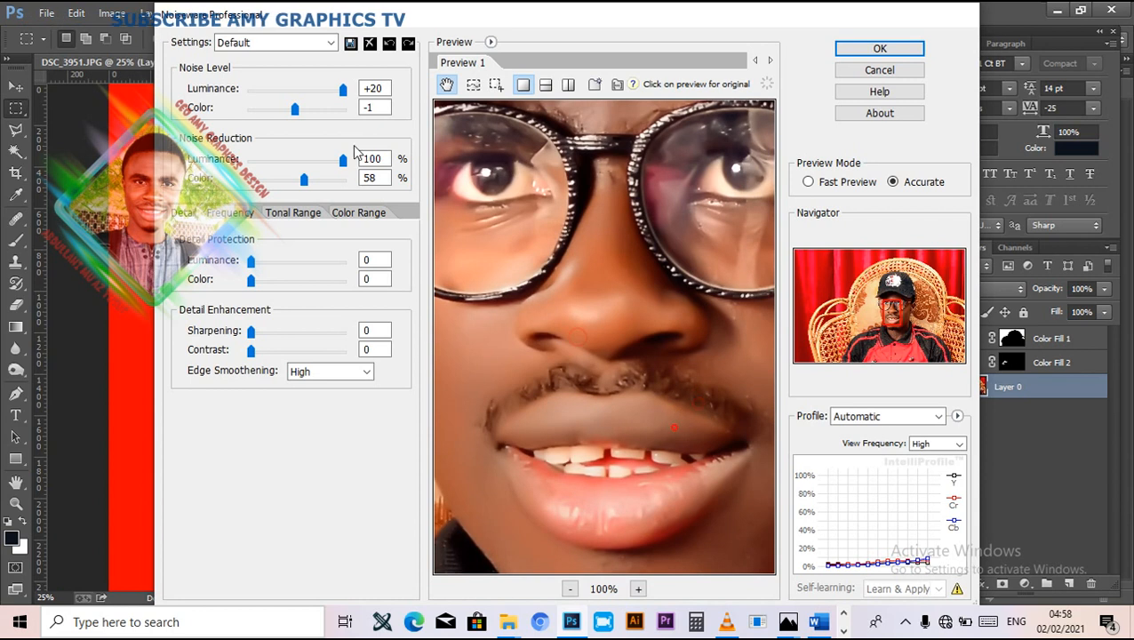
left_click(879, 49)
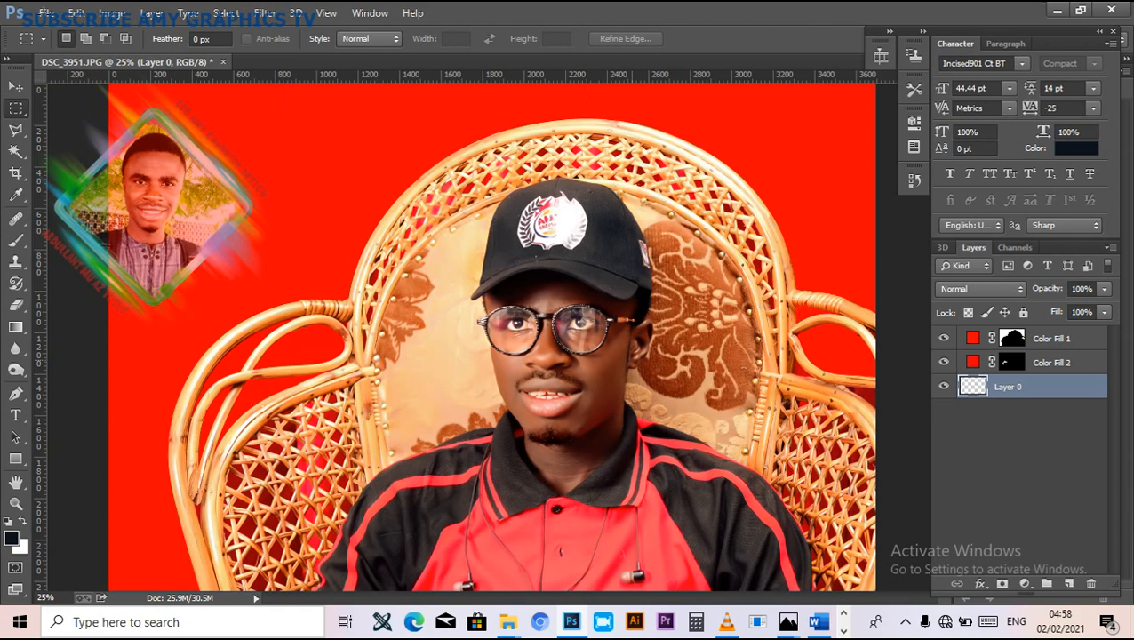
left_click(45, 12)
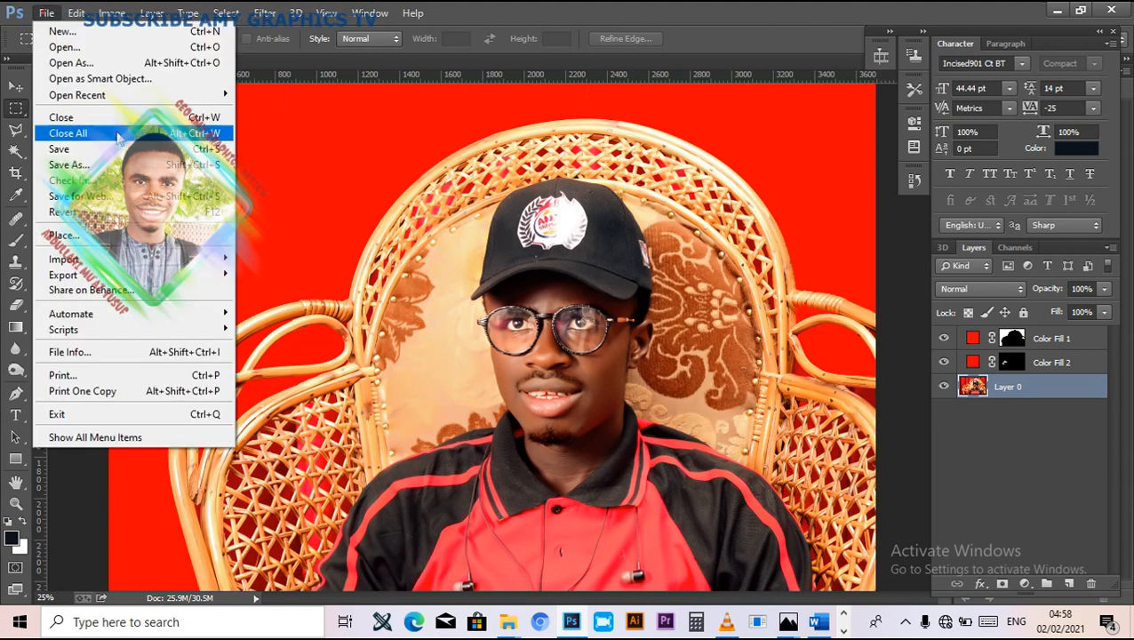
left_click(84, 165)
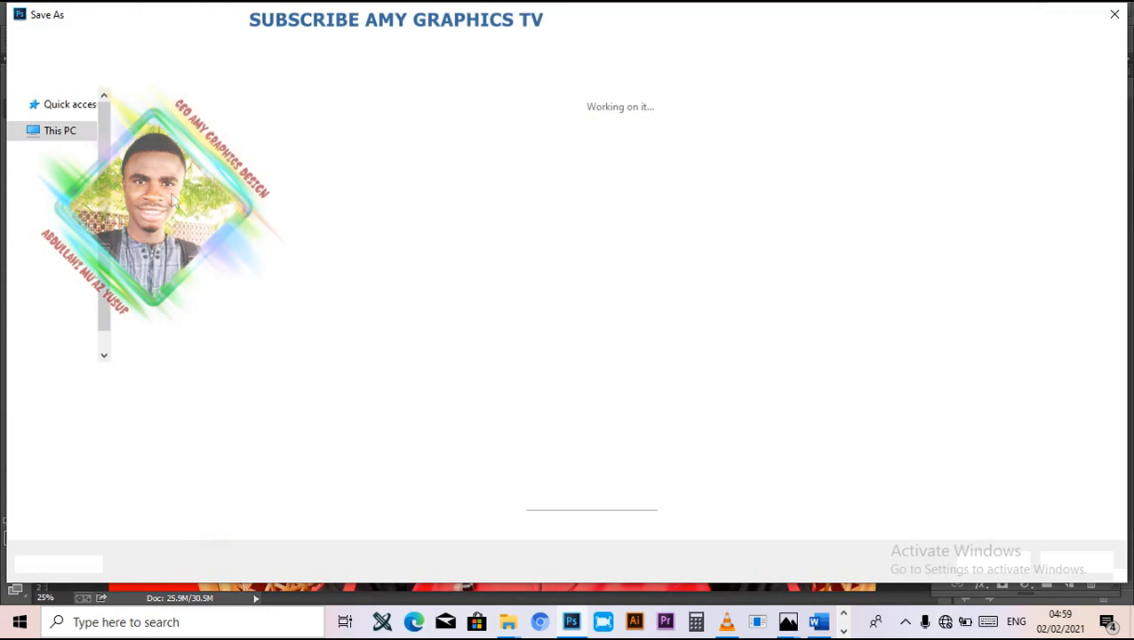
key("Escape")
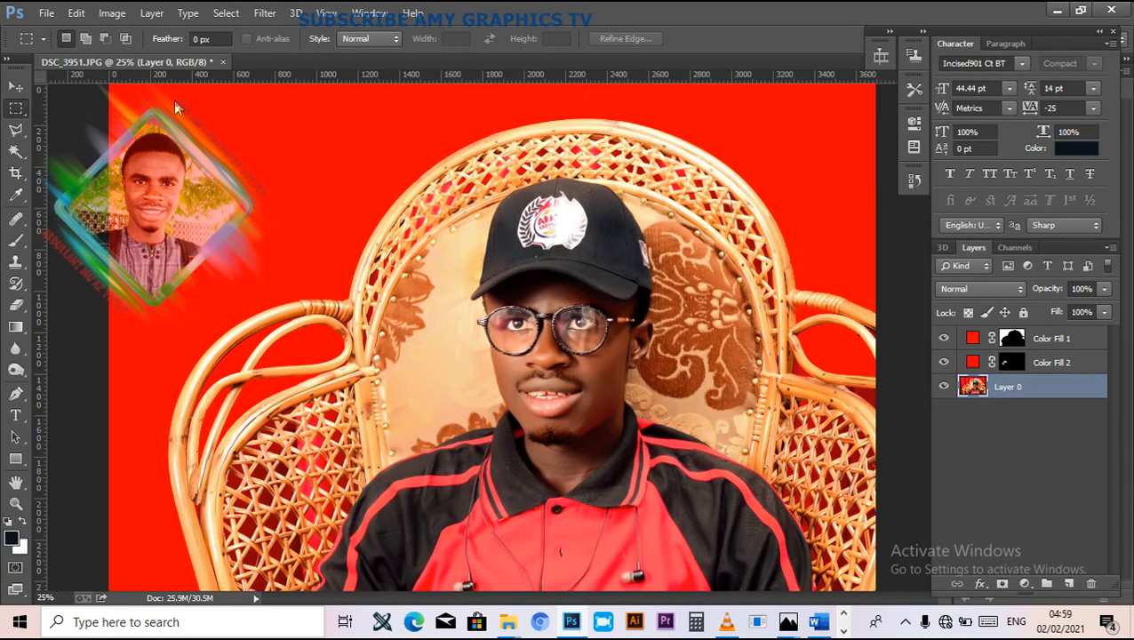
Step: Undock the DSC_3951.JPG document into a floating window
left_click(637, 60)
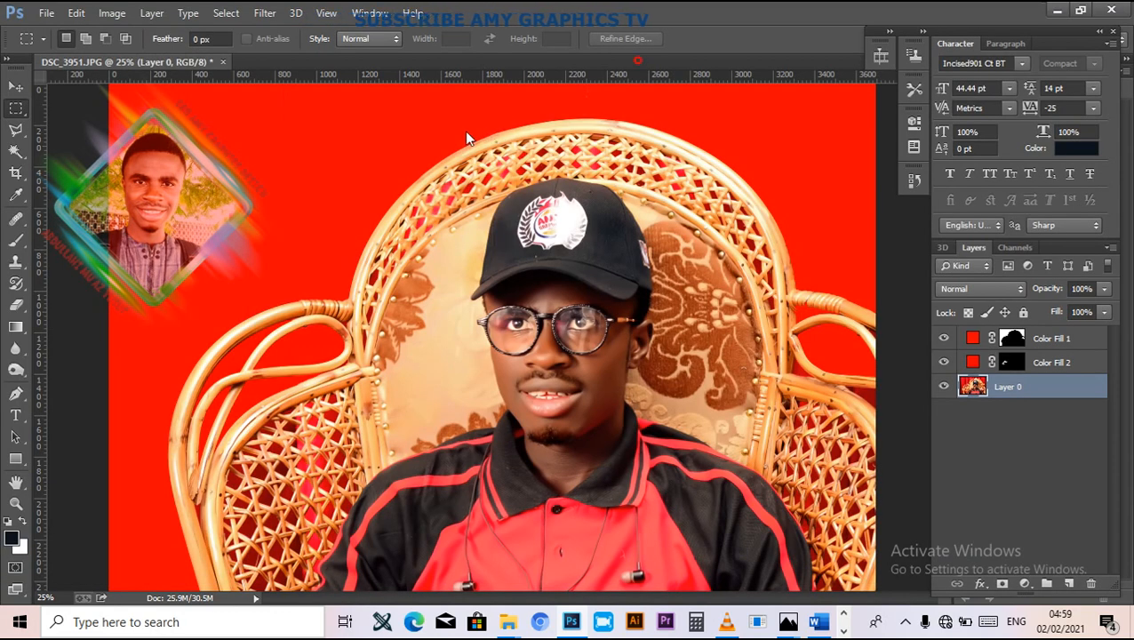
left_click_drag(464, 131, 497, 131)
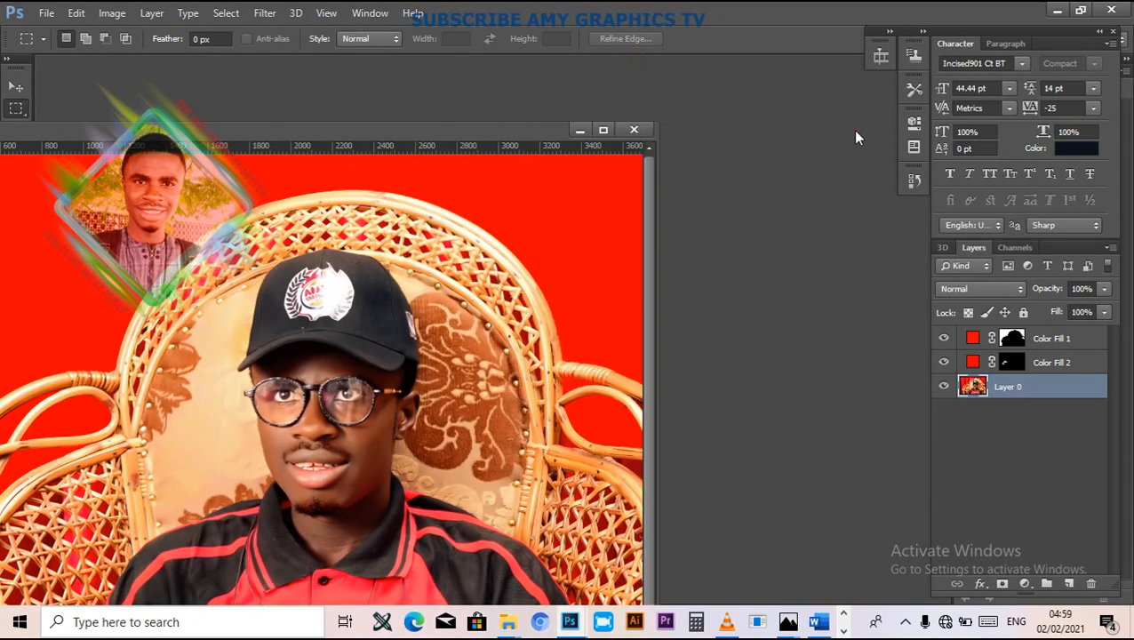
Step: Try to open the DSC_3951 photo from the AMY folder inside software folder on Local Disk (D:)
double_click(855, 132)
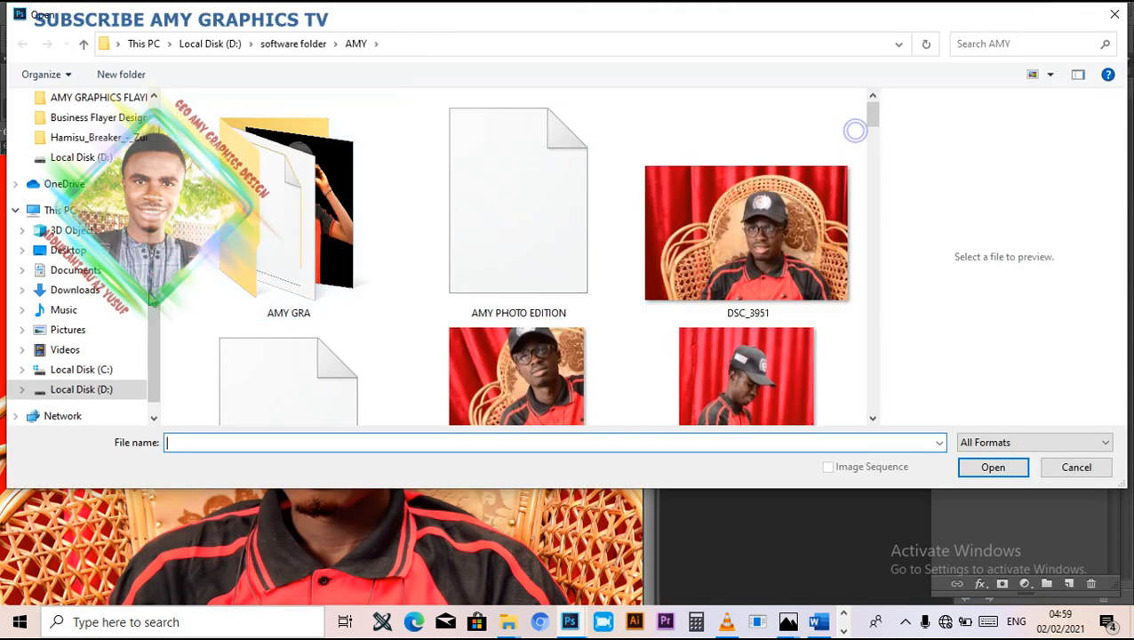
left_click(113, 389)
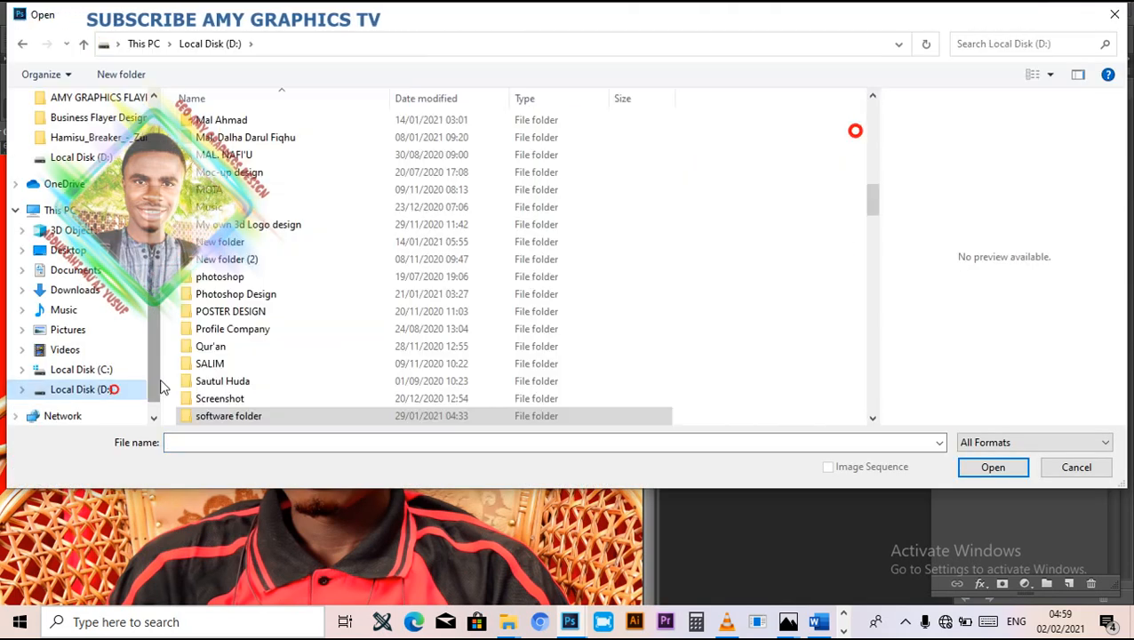
double_click(266, 415)
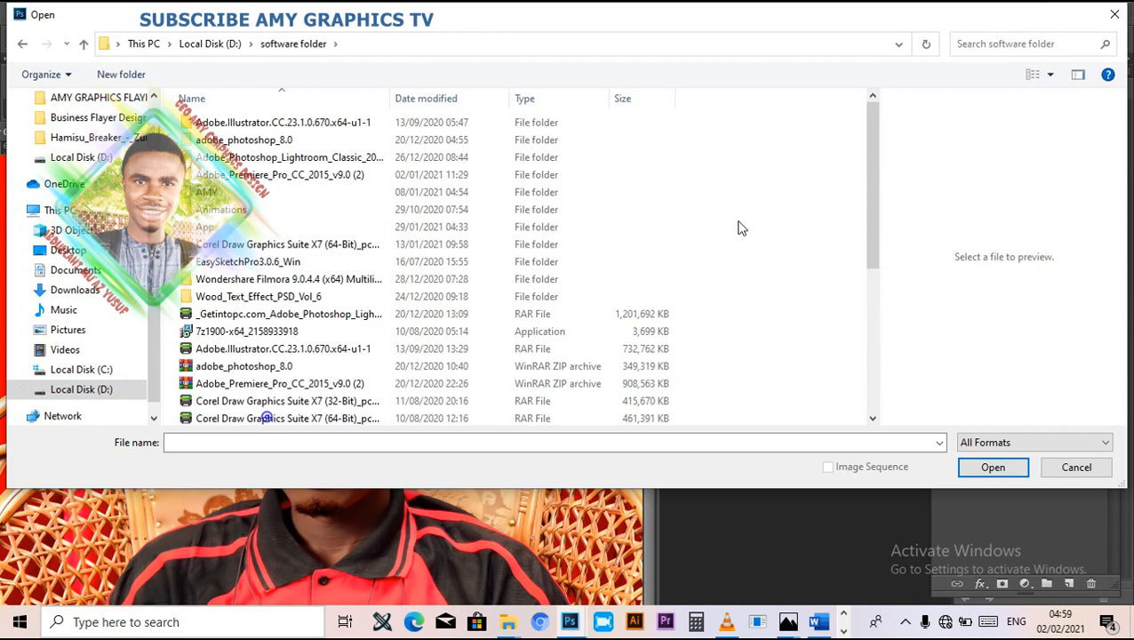
left_click(218, 208)
left_click(215, 193)
double_click(214, 194)
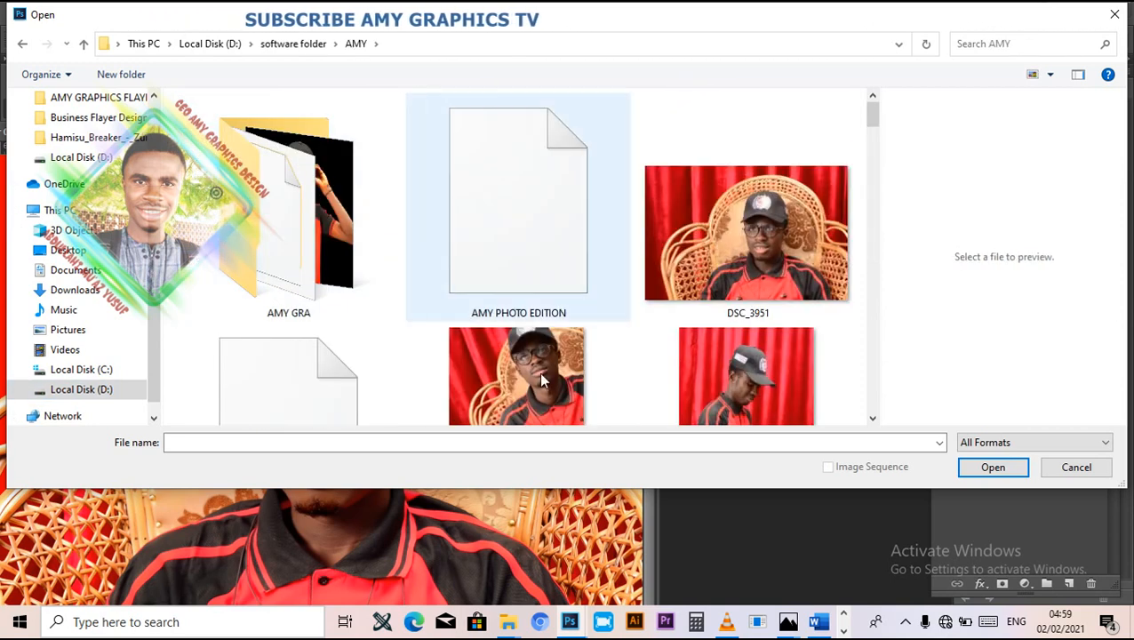
left_click(746, 233)
left_click(993, 467)
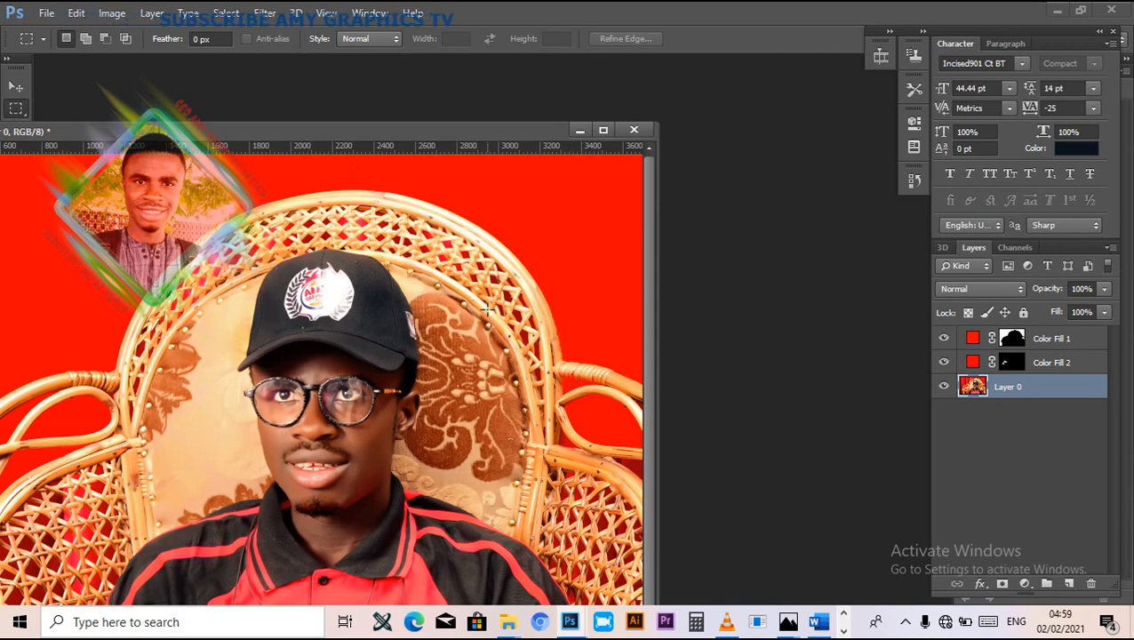
Step: Bring the floating DSC_3951.JPG window forward and reposition it so its full width shows in the workspace
left_click(571, 628)
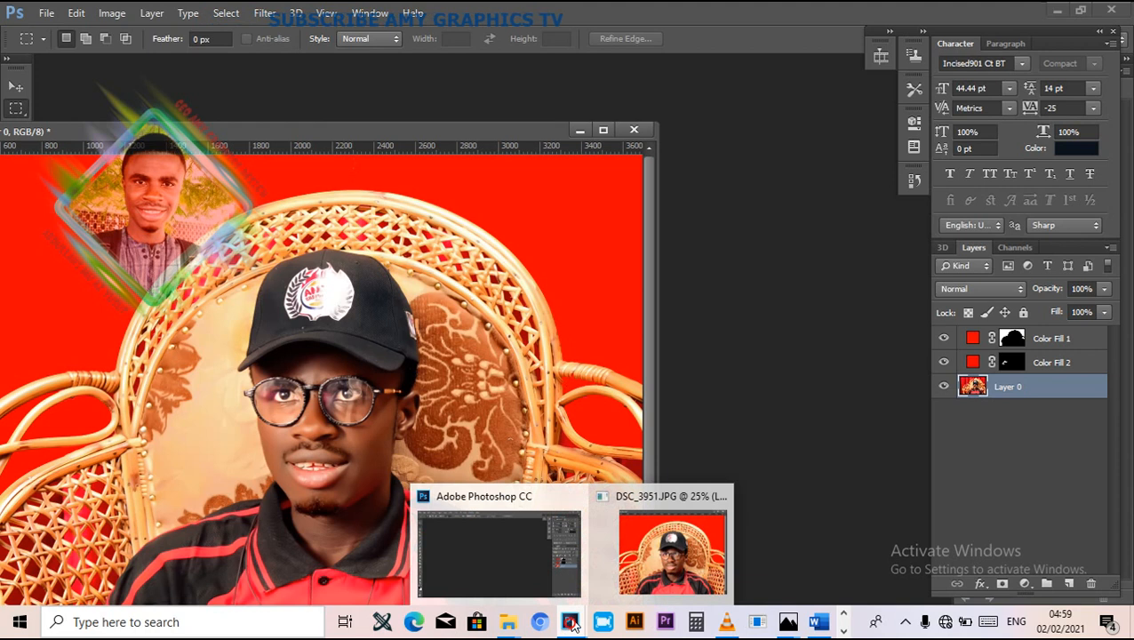
left_click(630, 545)
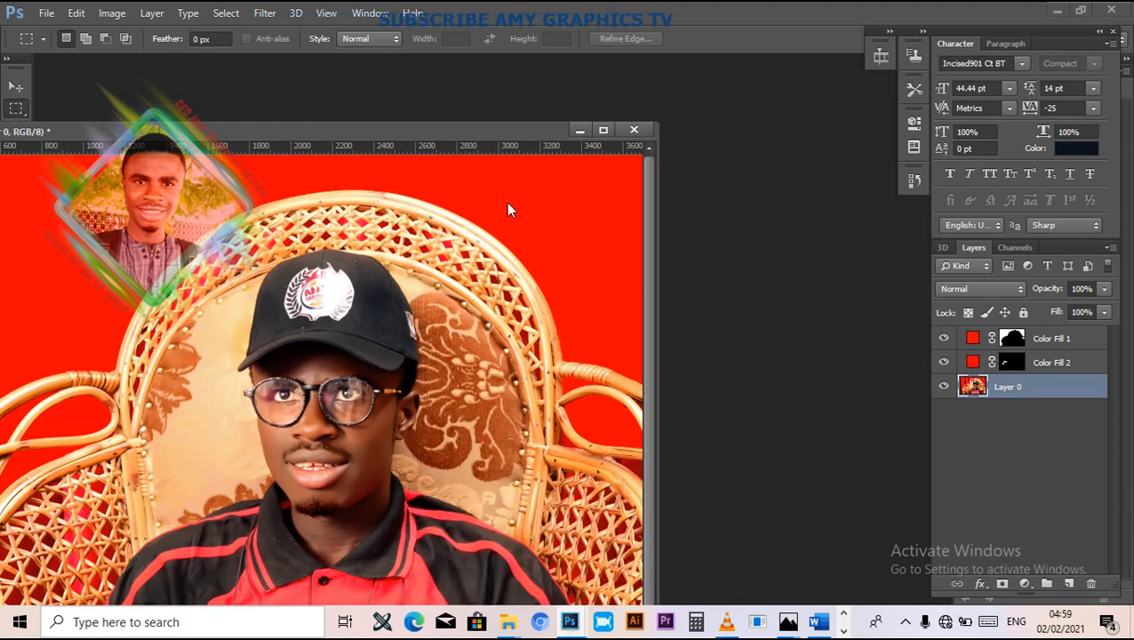
key("v")
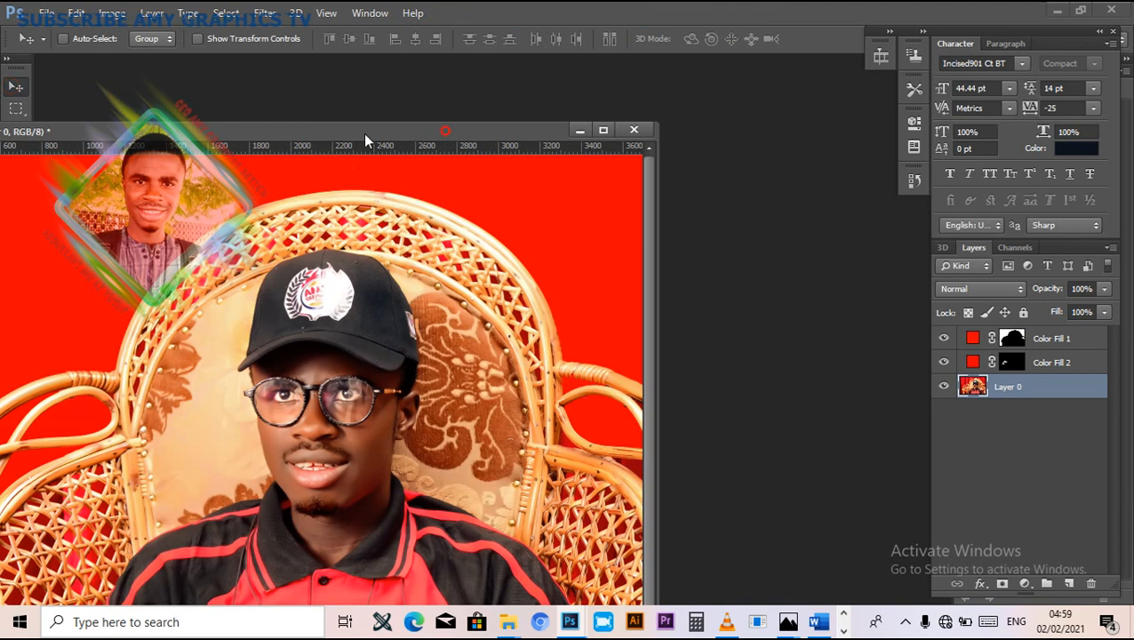
left_click_drag(121, 131, 341, 103)
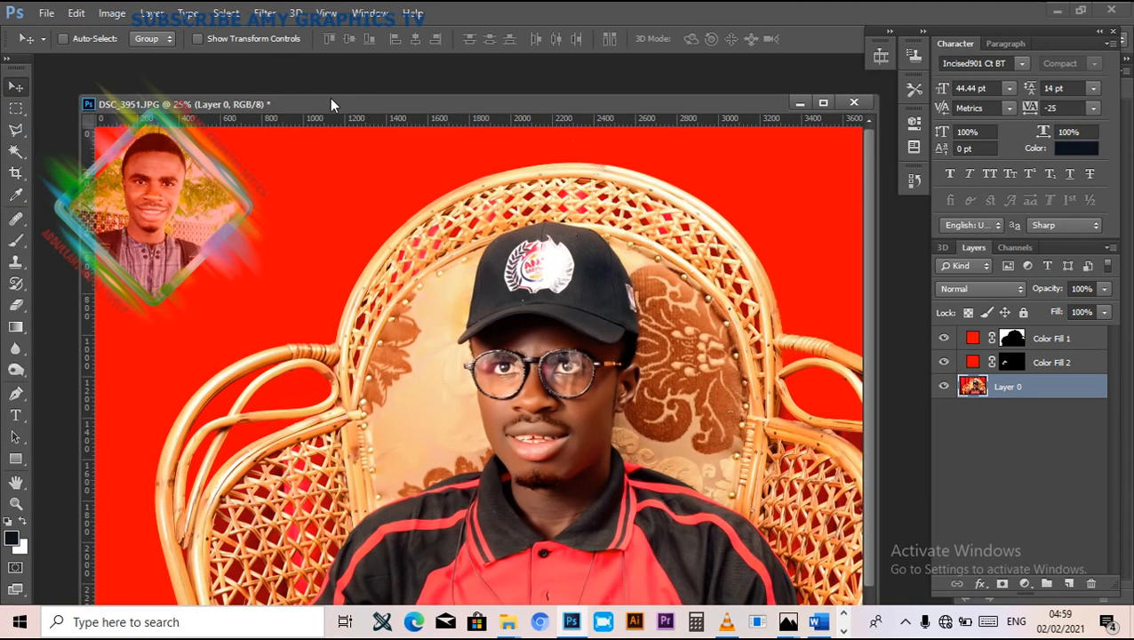
left_click_drag(301, 101, 257, 81)
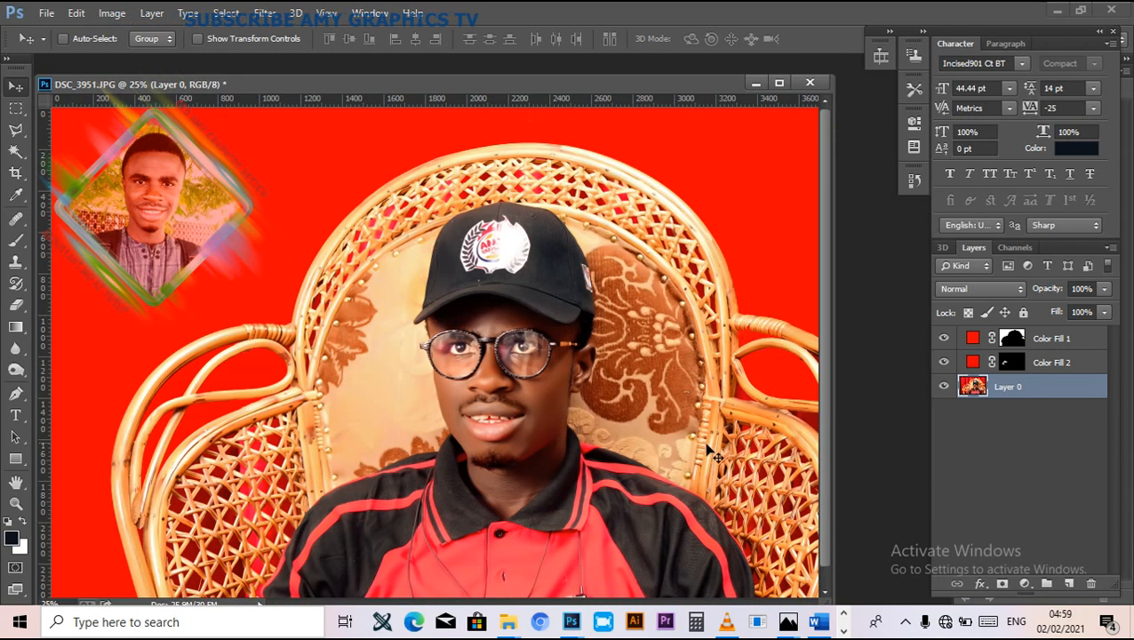
Step: Try again to open the source photo DSC_3951 from the AMY folder
double_click(890, 307)
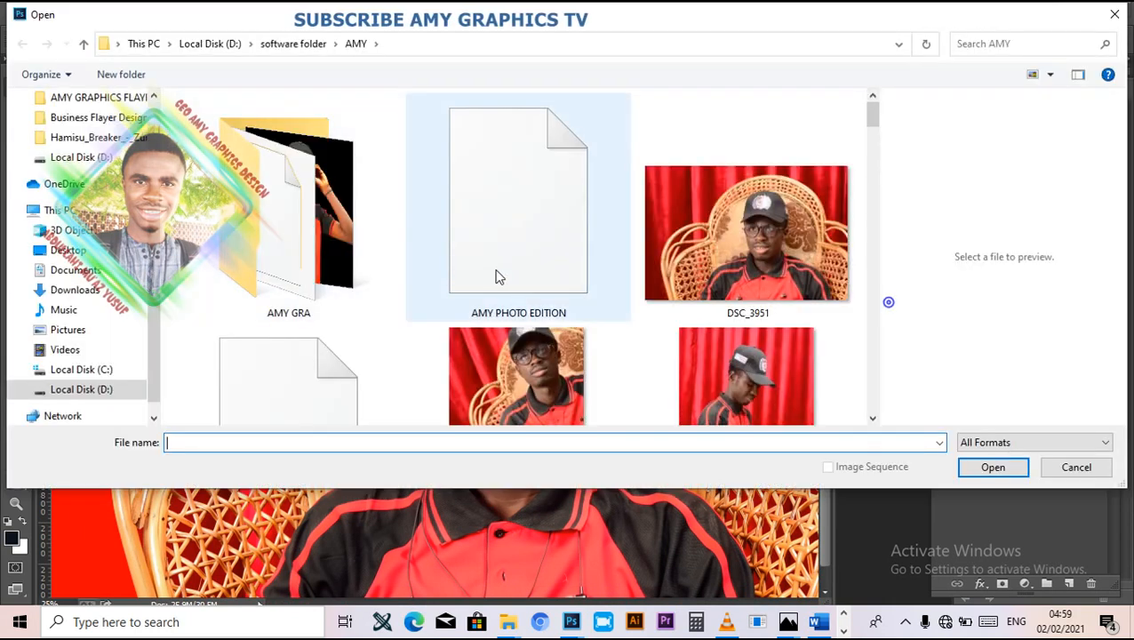
left_click(723, 317)
left_click(993, 466)
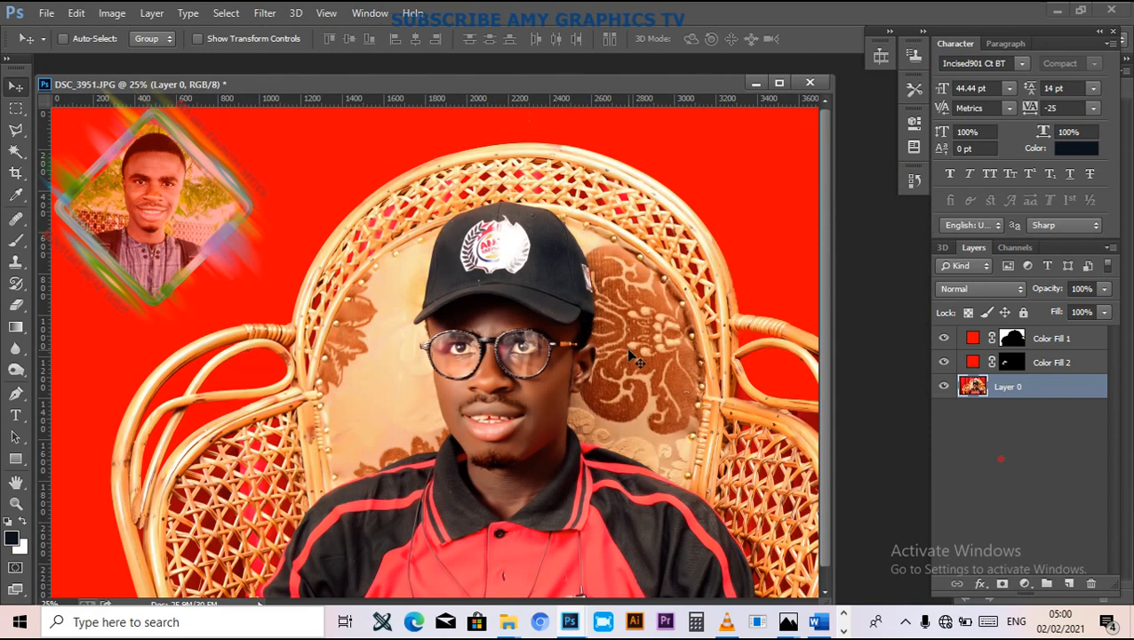
Step: Set up saving a copy of the retouched portrait to the Desktop in JPEG format
left_click(46, 12)
left_click(260, 209)
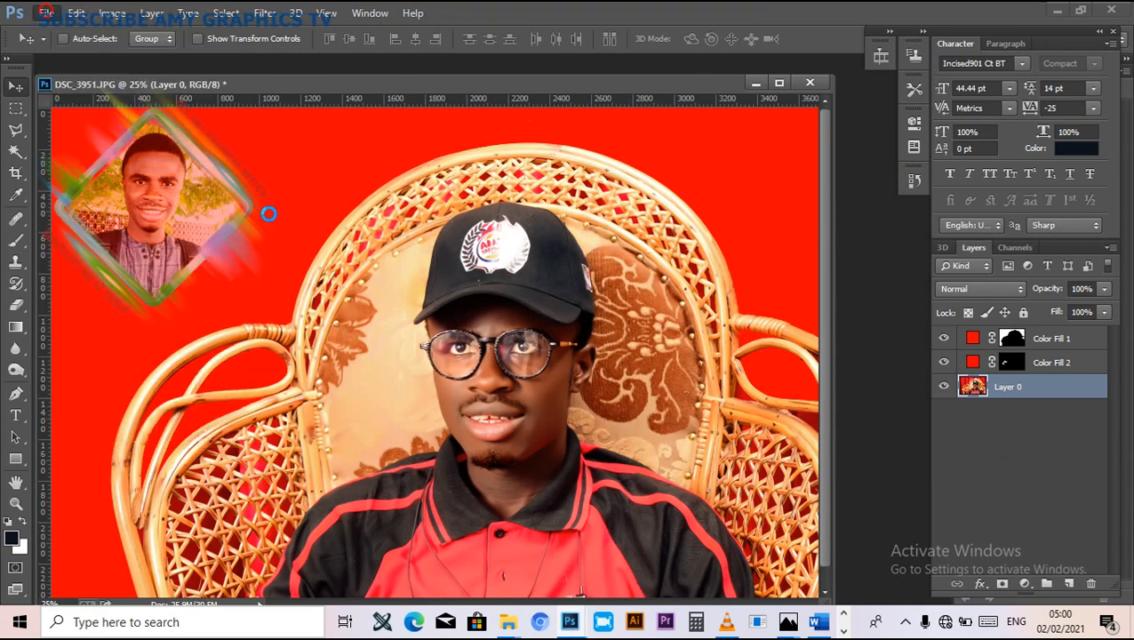
key("ctrl+shift+s")
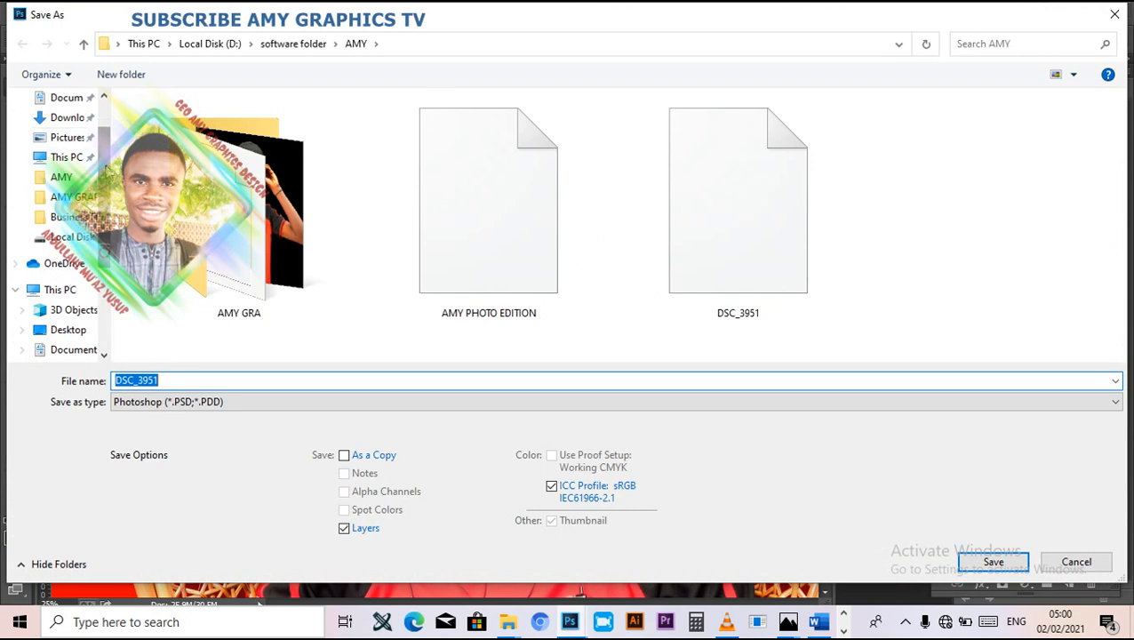
scroll(62, 178, "up", 1)
left_click(67, 130)
left_click(233, 402)
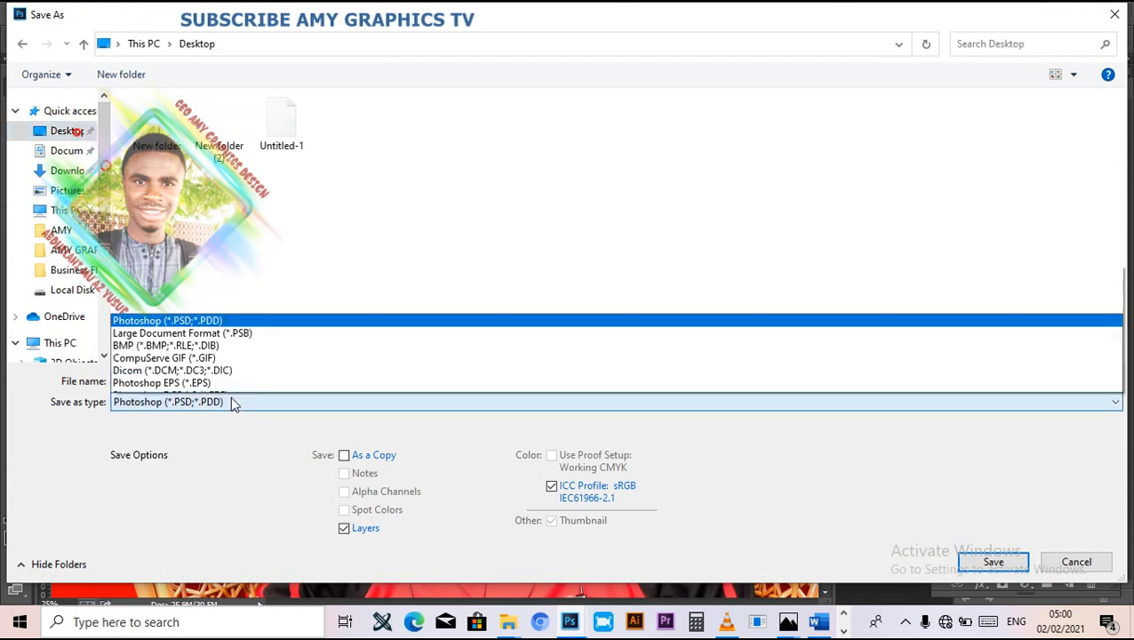
key("j")
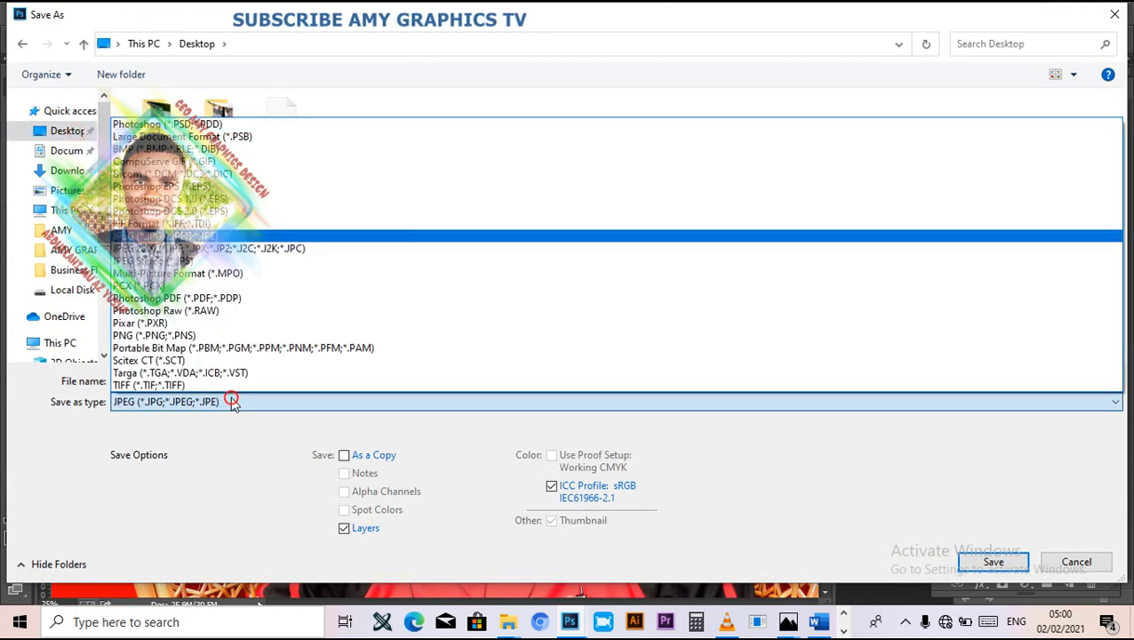
key("Return")
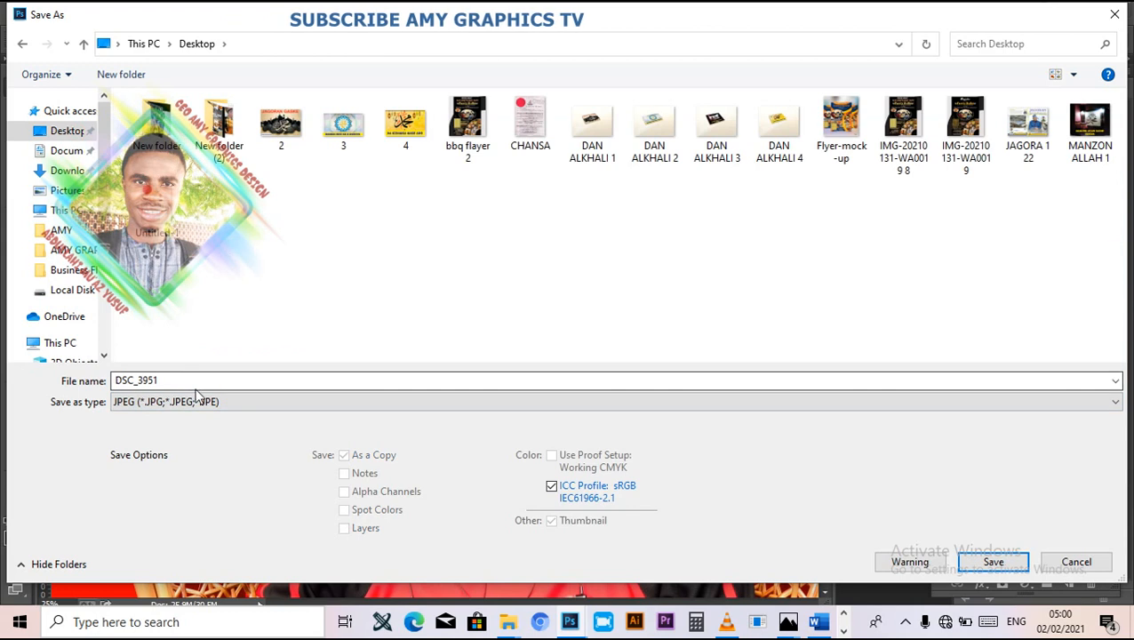
Step: Name the copy "DSC_3951 original" and save it with JPEG quality 12 (Maximum) and the Progressive format with 3 scans
double_click(195, 380)
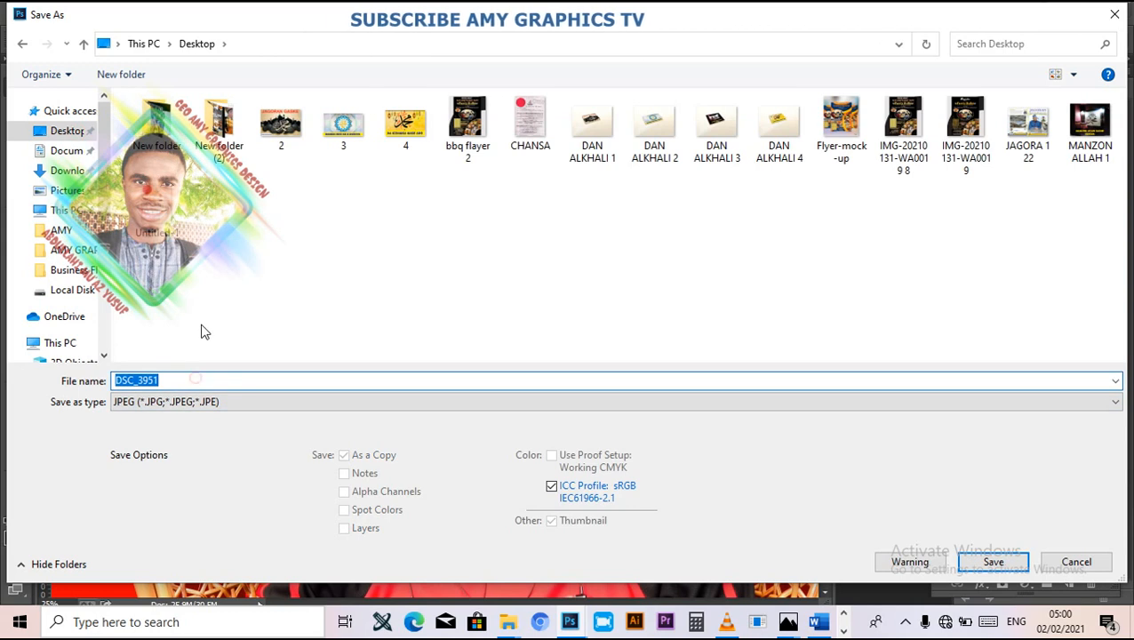
key("End")
type("original")
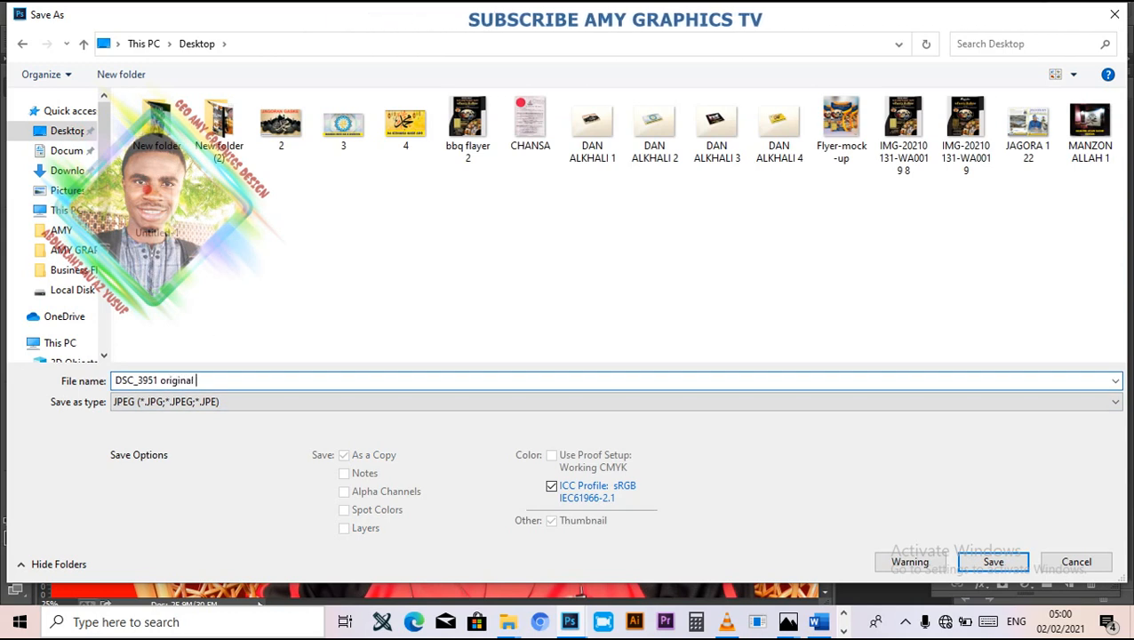
key("Return")
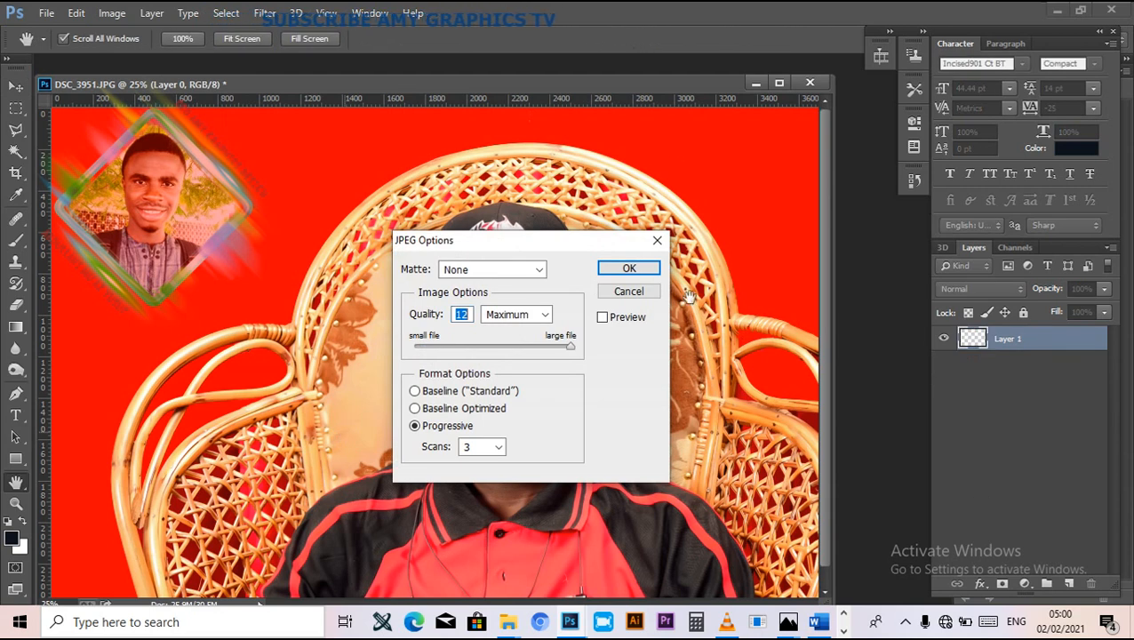
left_click(631, 270)
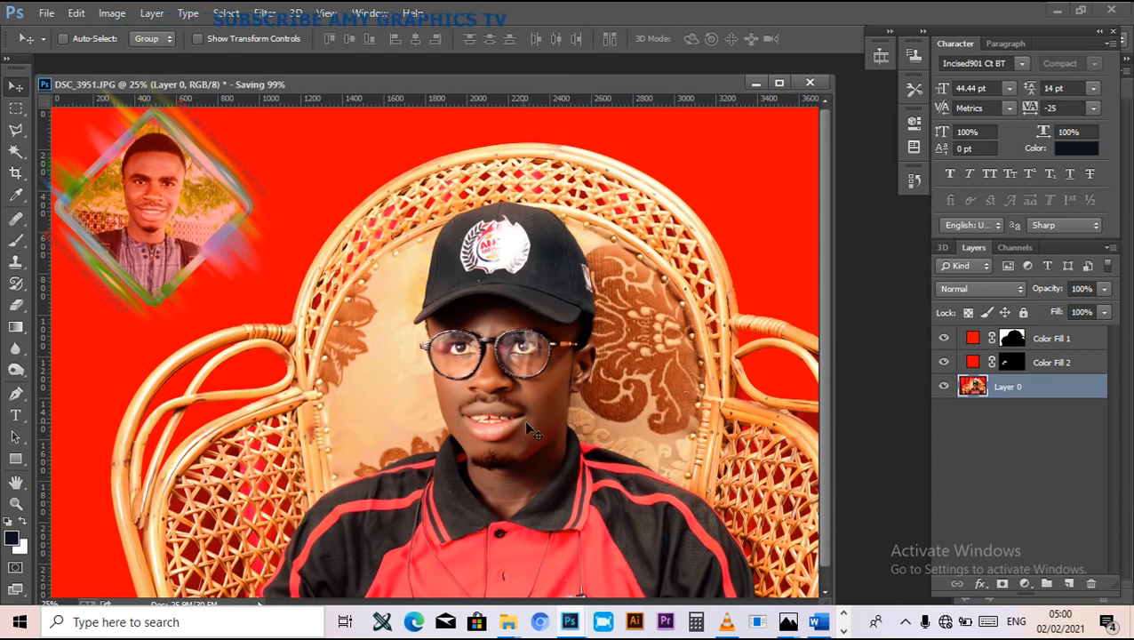
Step: Switch to the Windows desktop and start a Bluetooth file transfer of the saved picture "DSC_3951 original 1"
key("super+d")
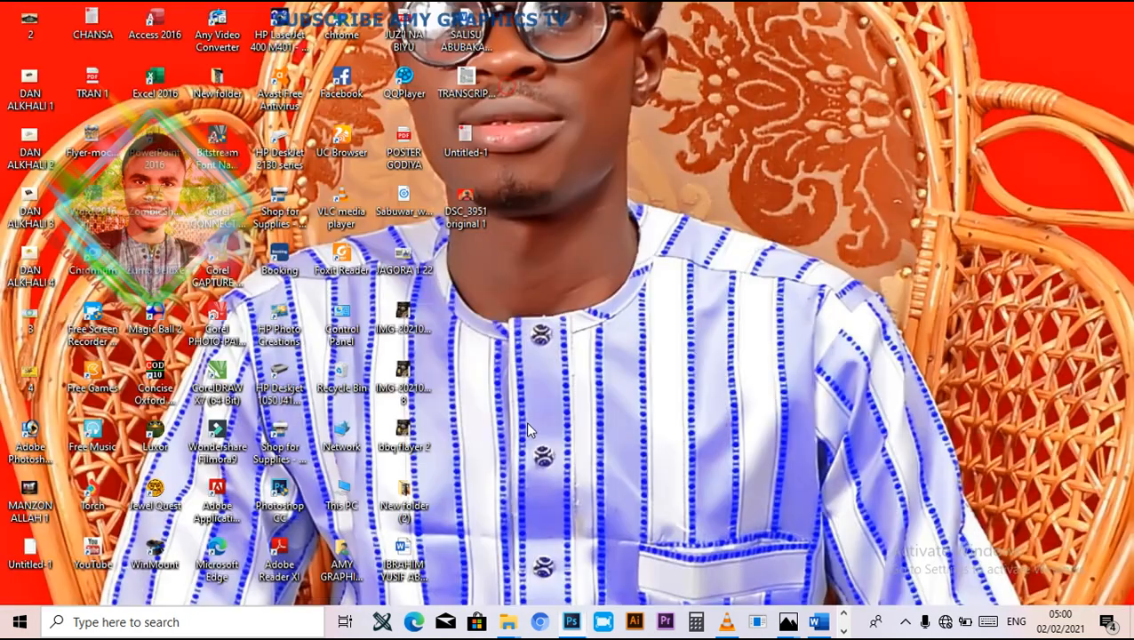
right_click(466, 209)
mouse_move(541, 465)
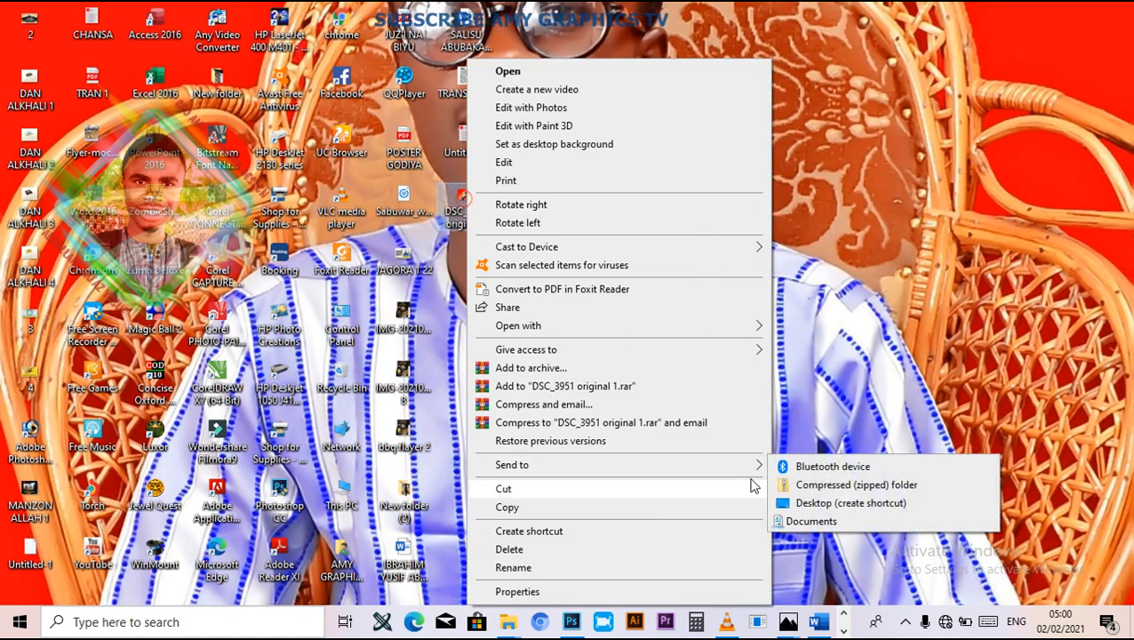
left_click(787, 467)
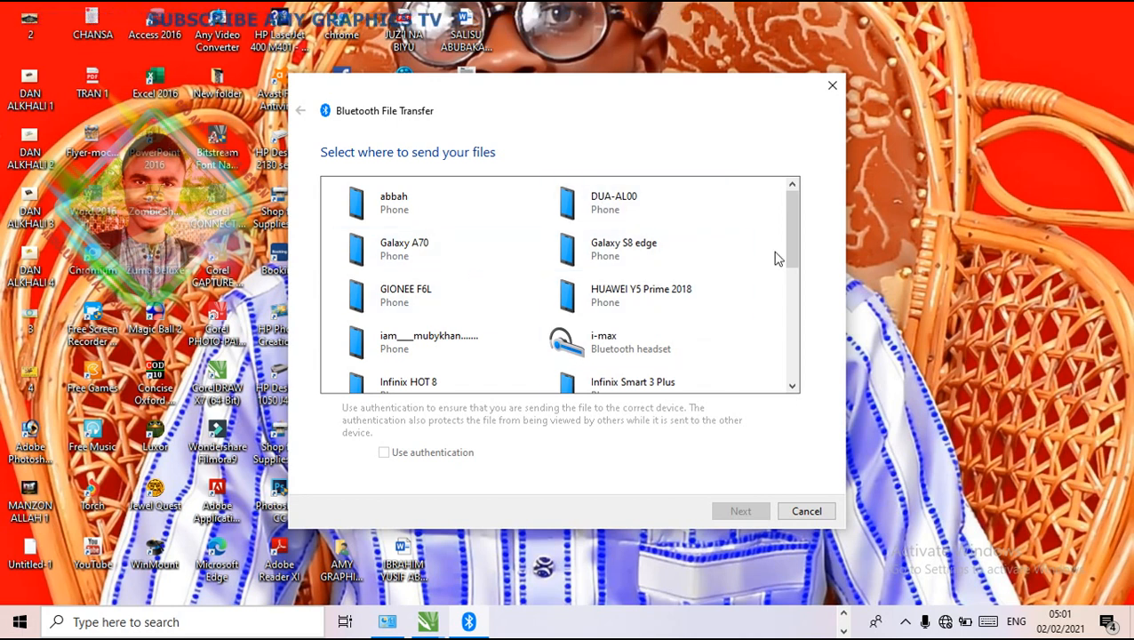
Step: Choose the Infinix HOT 8 as the receiving device, send the picture to it and close the finished Bluetooth transfer
scroll(794, 252, "down", 1)
scroll(795, 258, "down", 1)
left_click(399, 316)
left_click(726, 515)
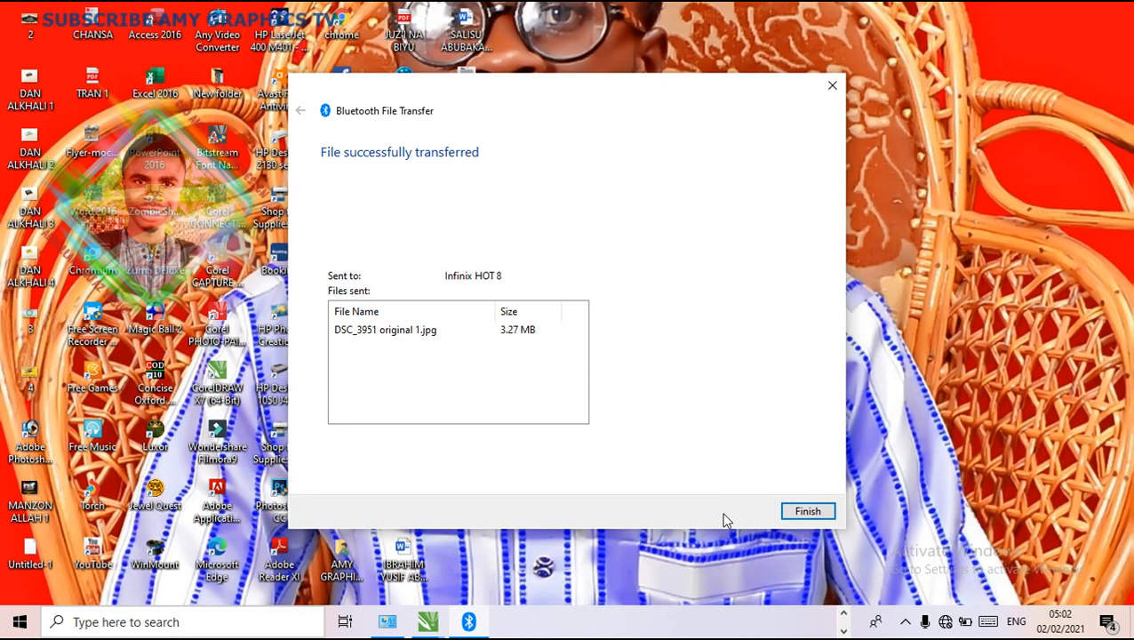
left_click(782, 517)
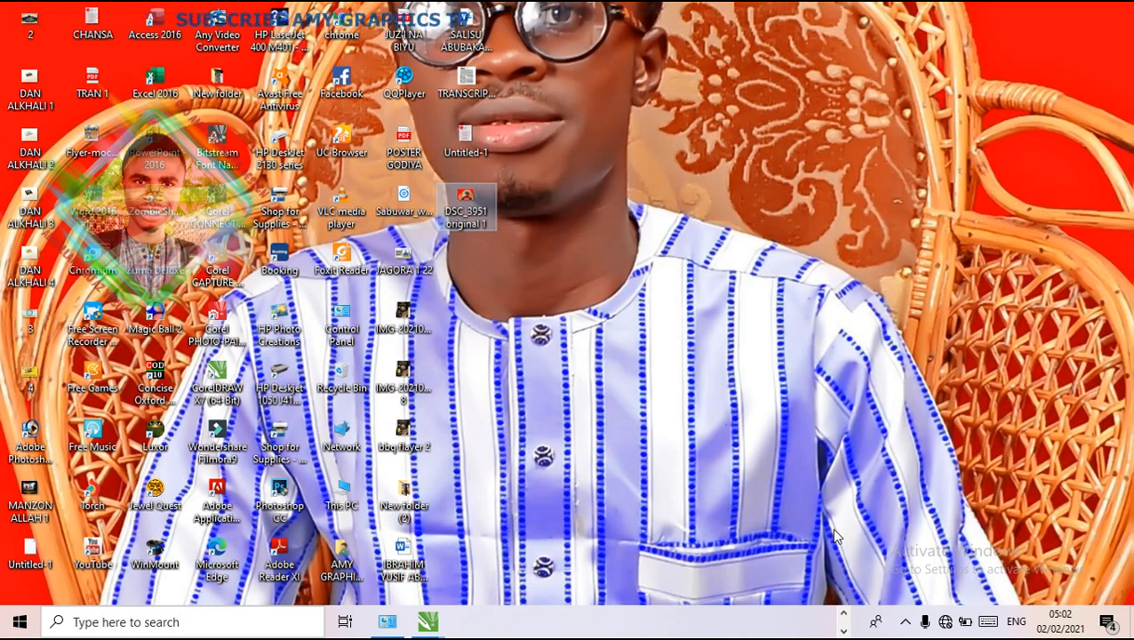
left_click(904, 621)
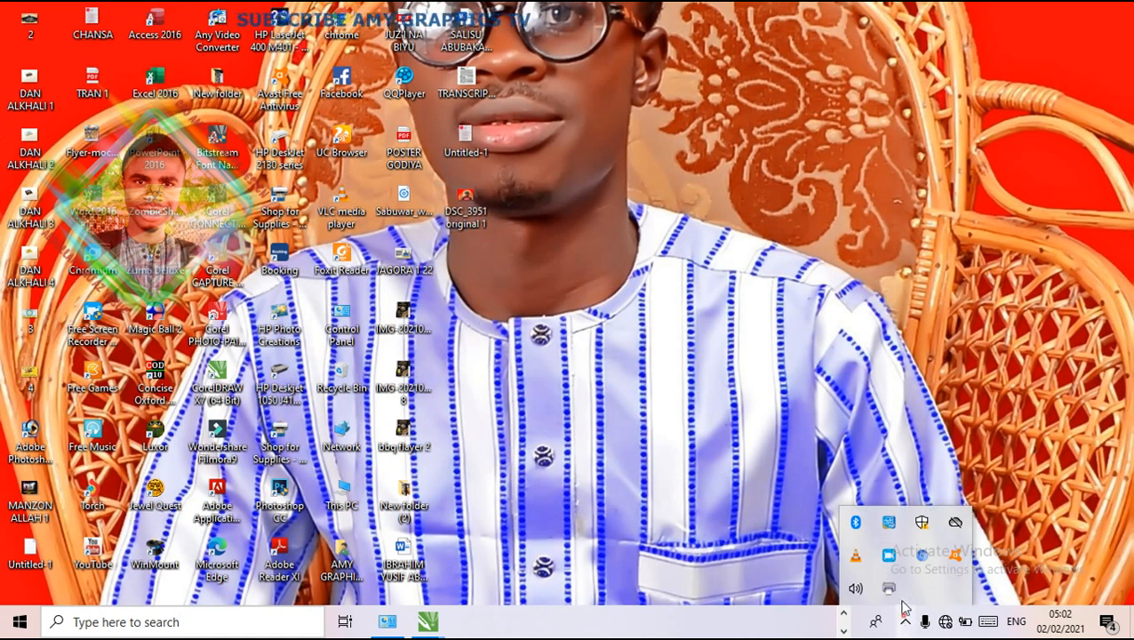
right_click(894, 560)
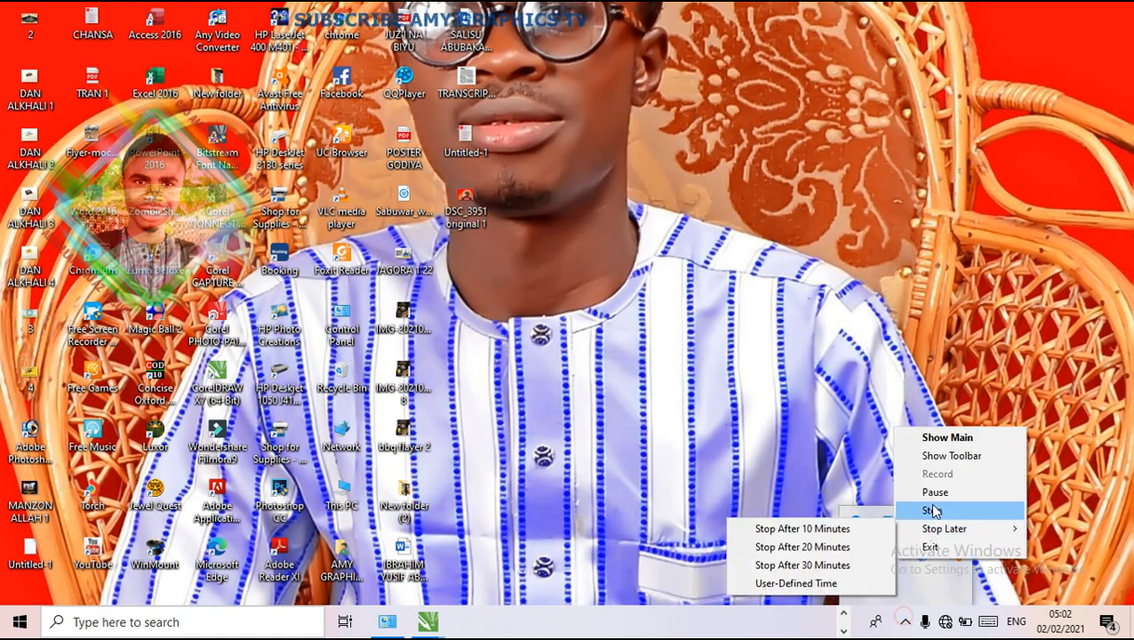